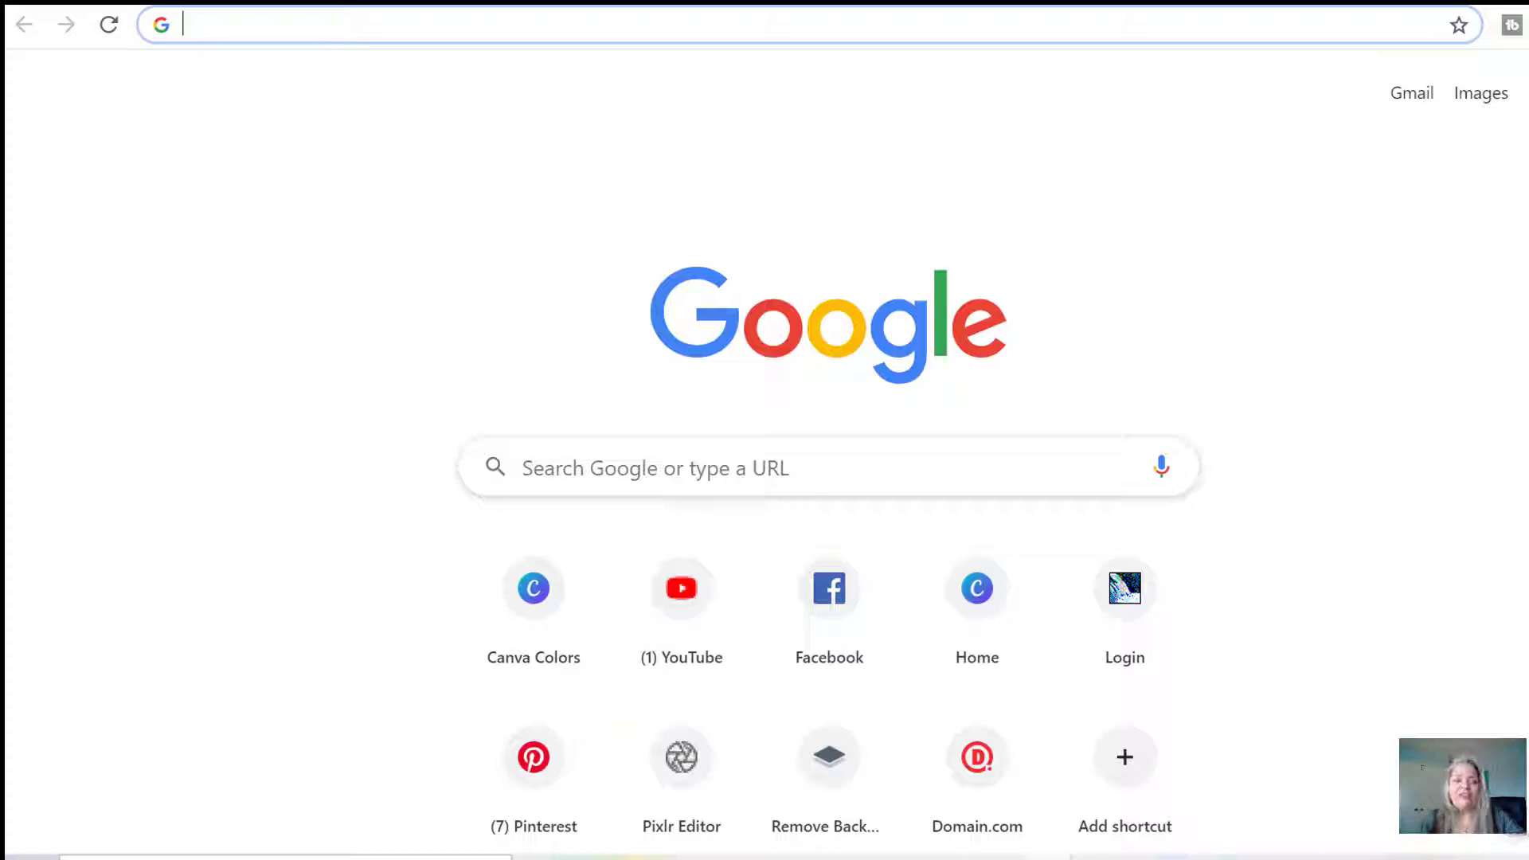
Open the canva.com website.
type("canv")
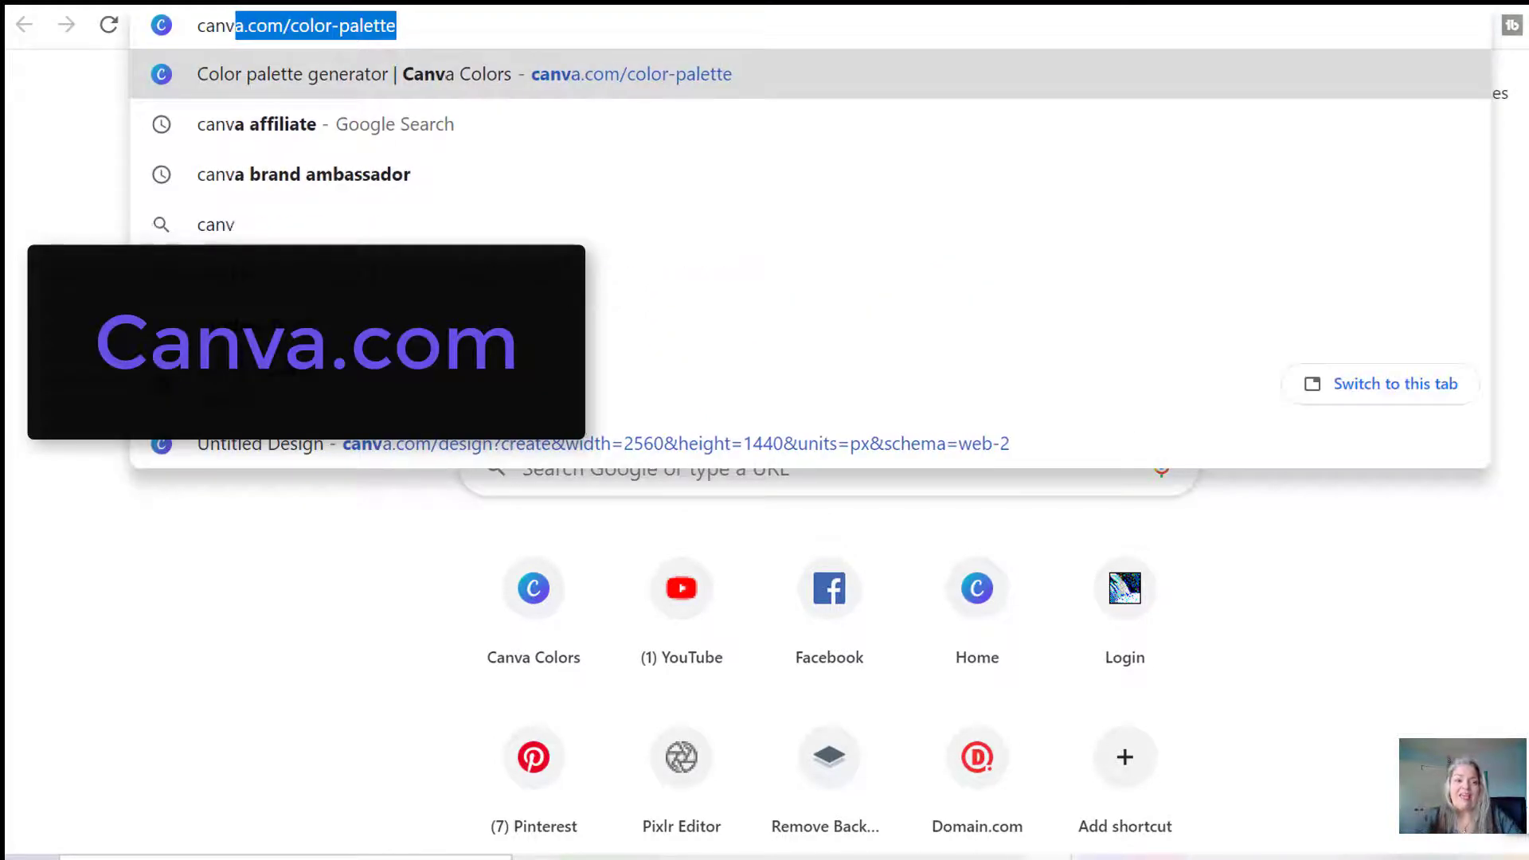
type("a.com")
key("Return")
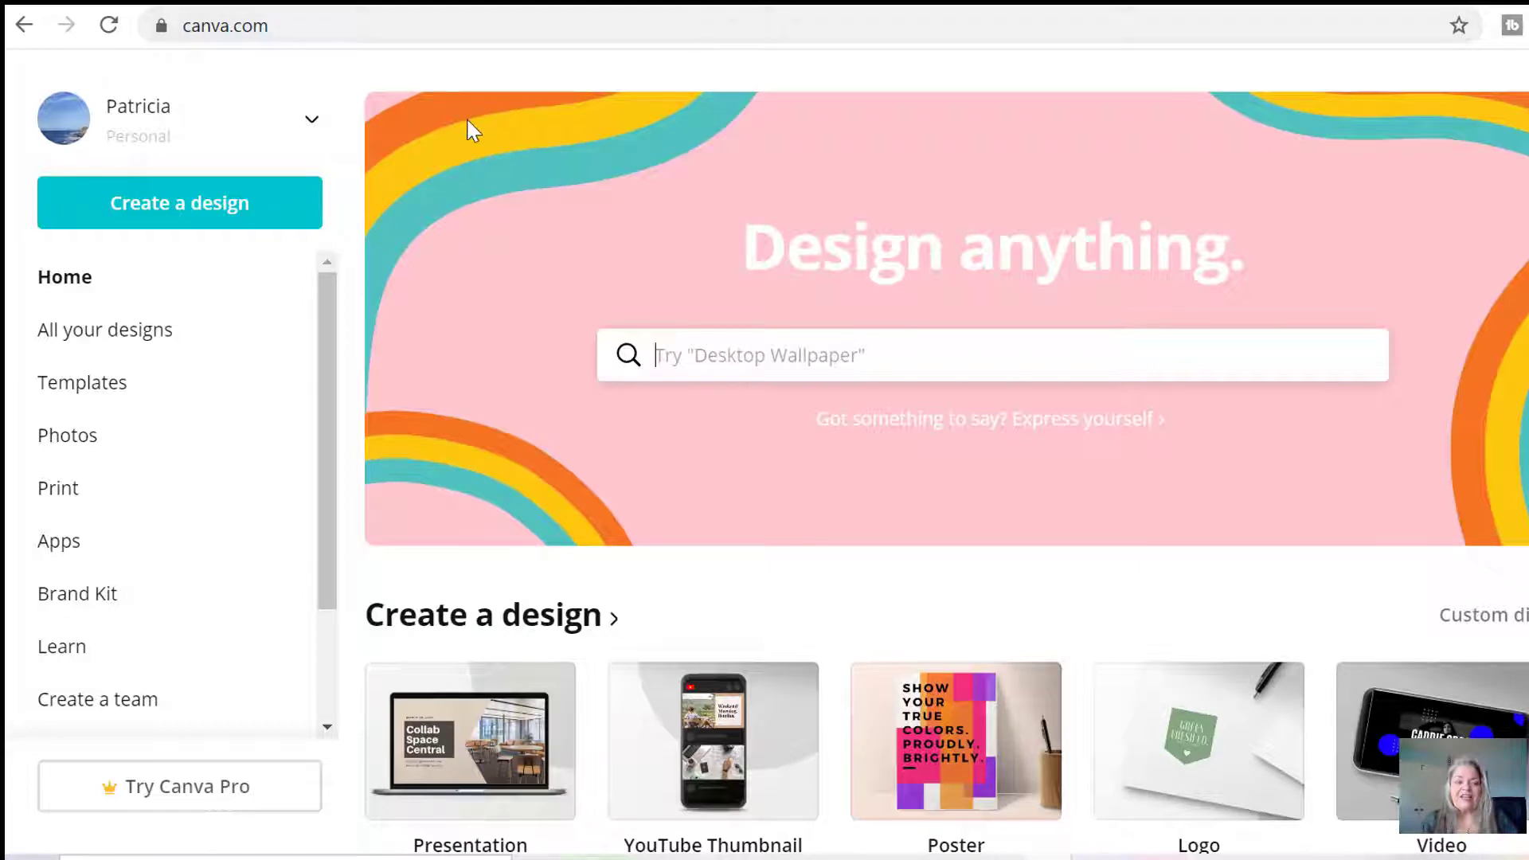
Create a new blank design with custom dimensions of 2560 × 1440 px.
left_click(168, 209)
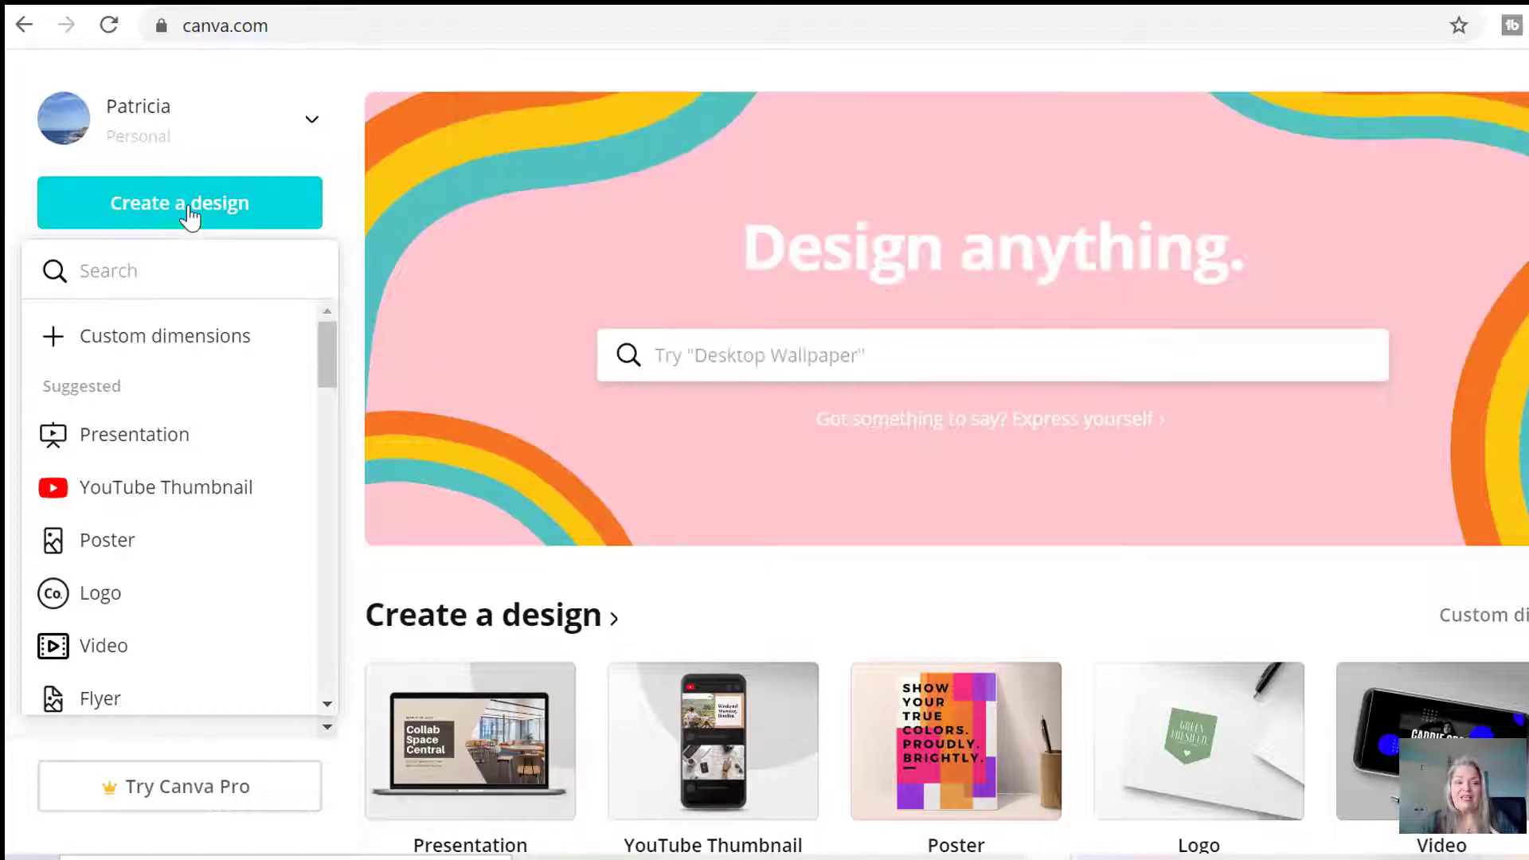
left_click(186, 342)
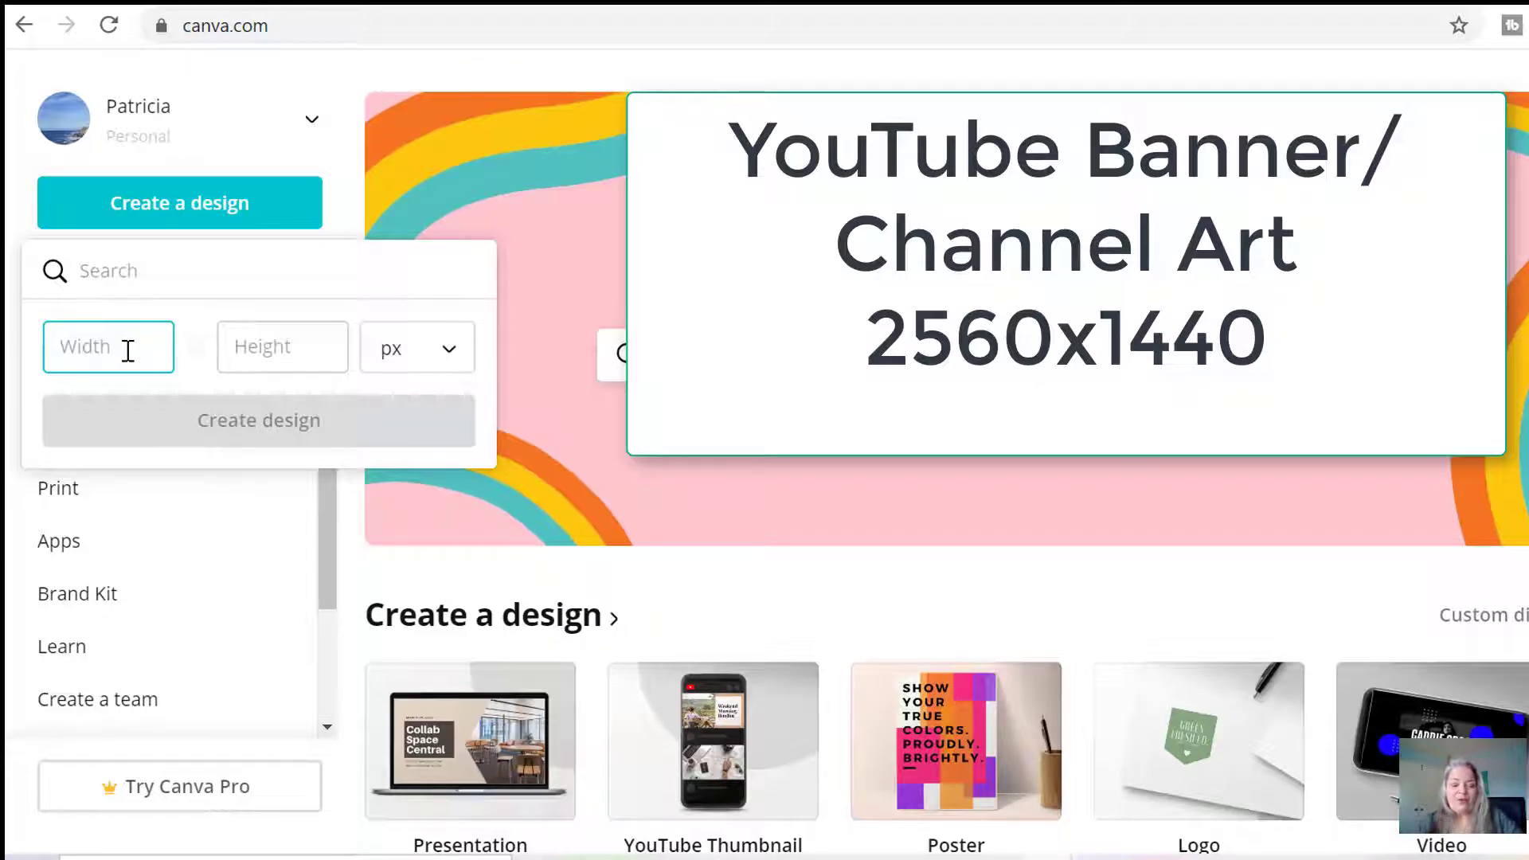
type("2560")
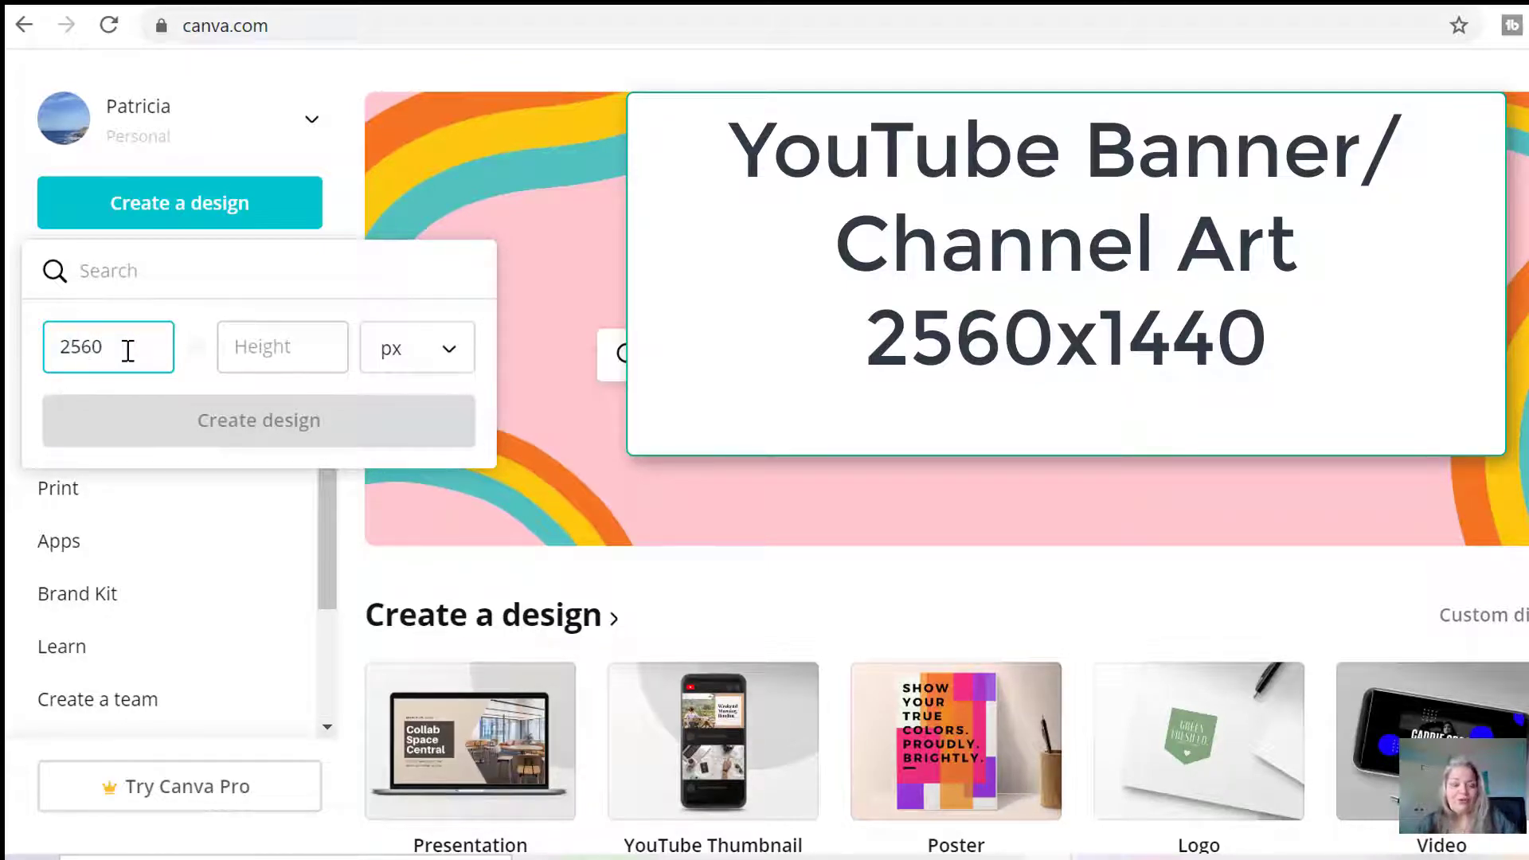
key("Tab")
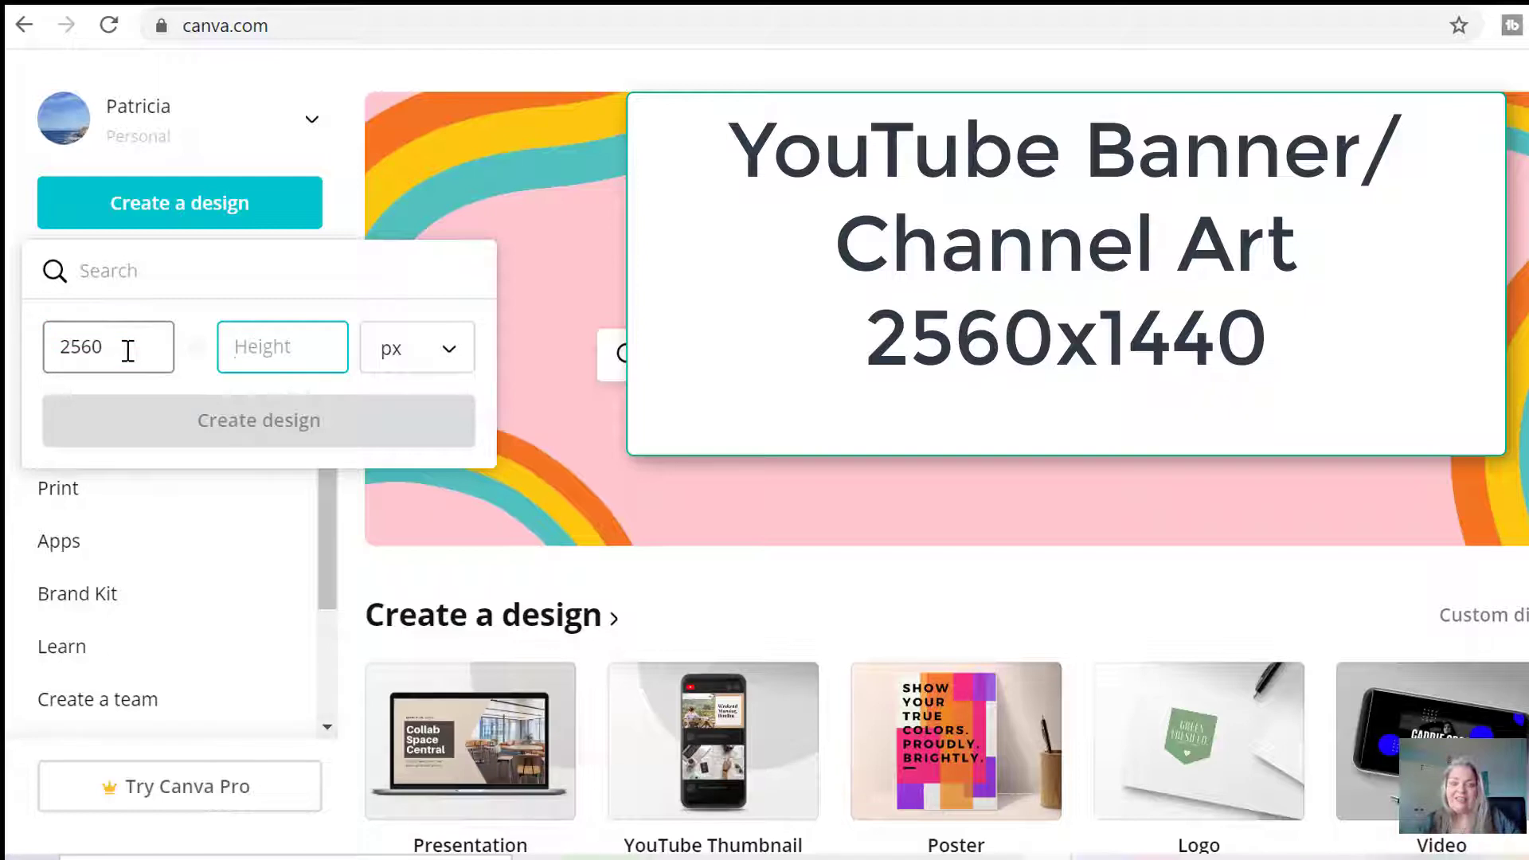
type("1440")
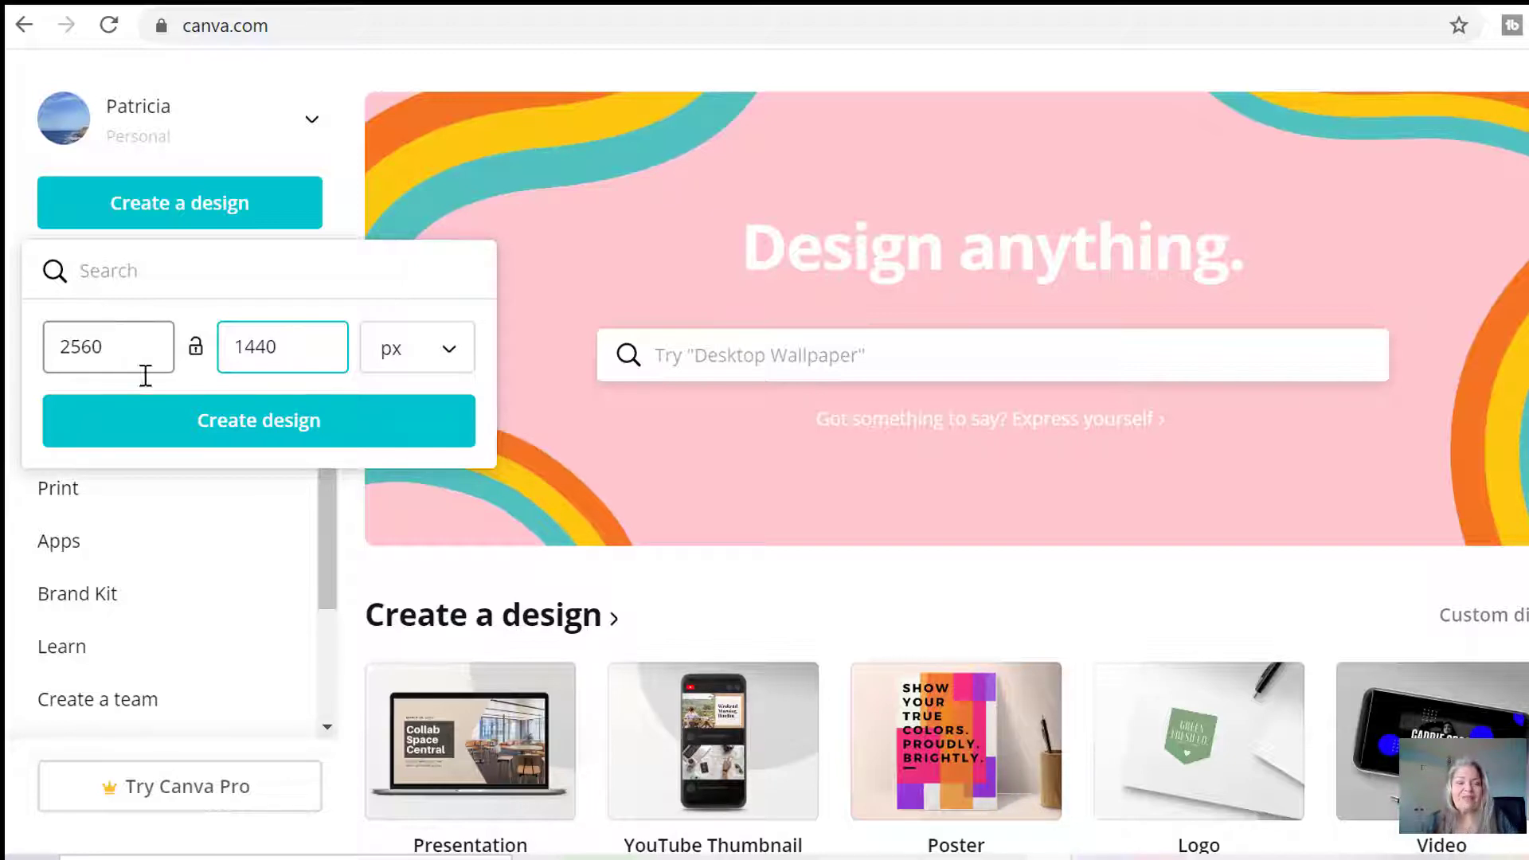
left_click(218, 423)
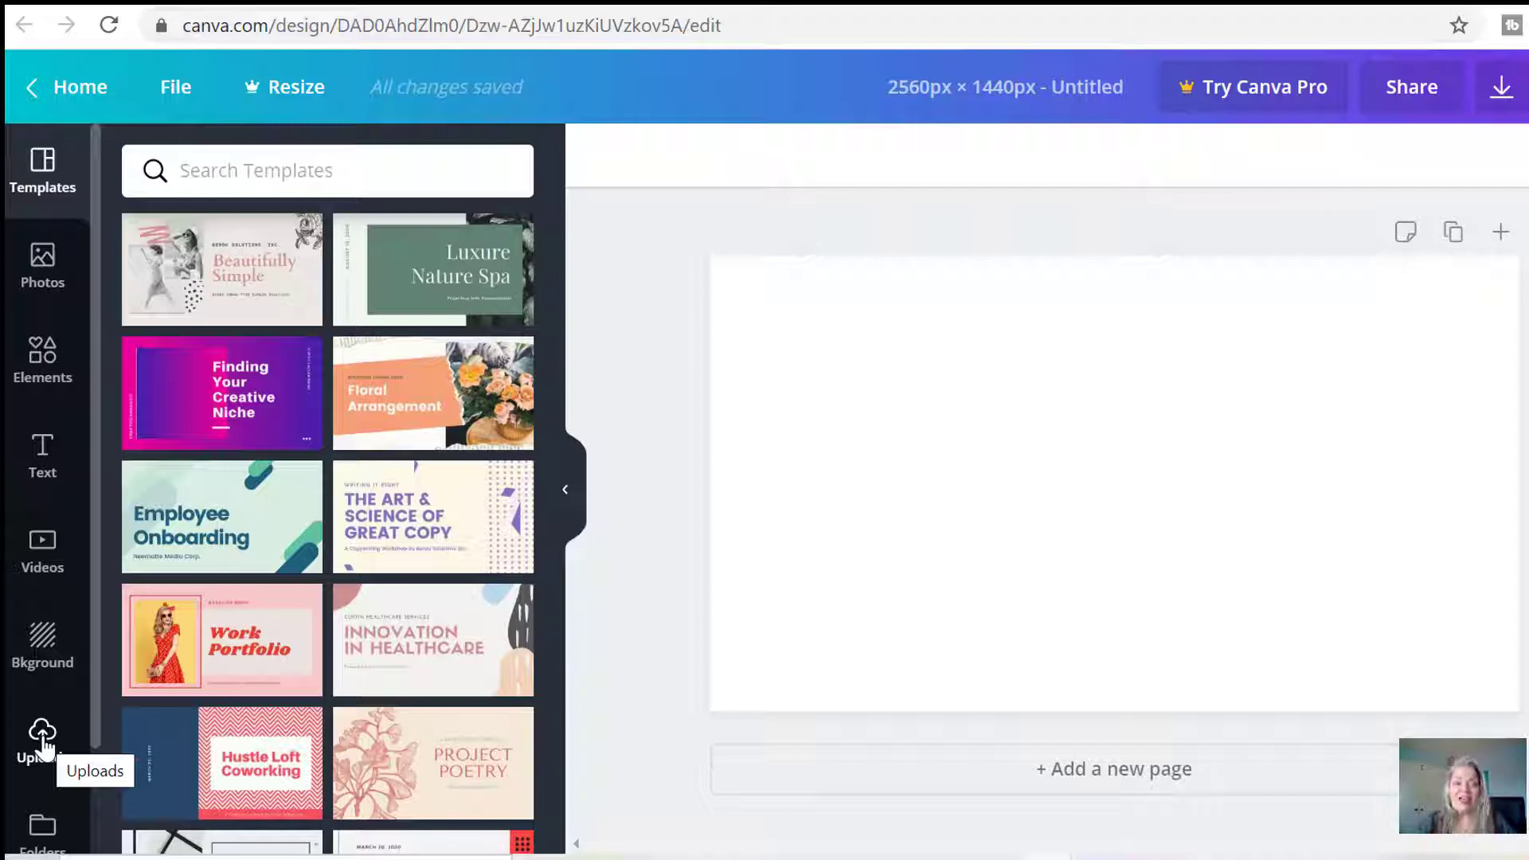
Place the uploaded safe-zone guide image in the upper-left corner of the page and enlarge it to cover the whole canvas.
left_click(44, 745)
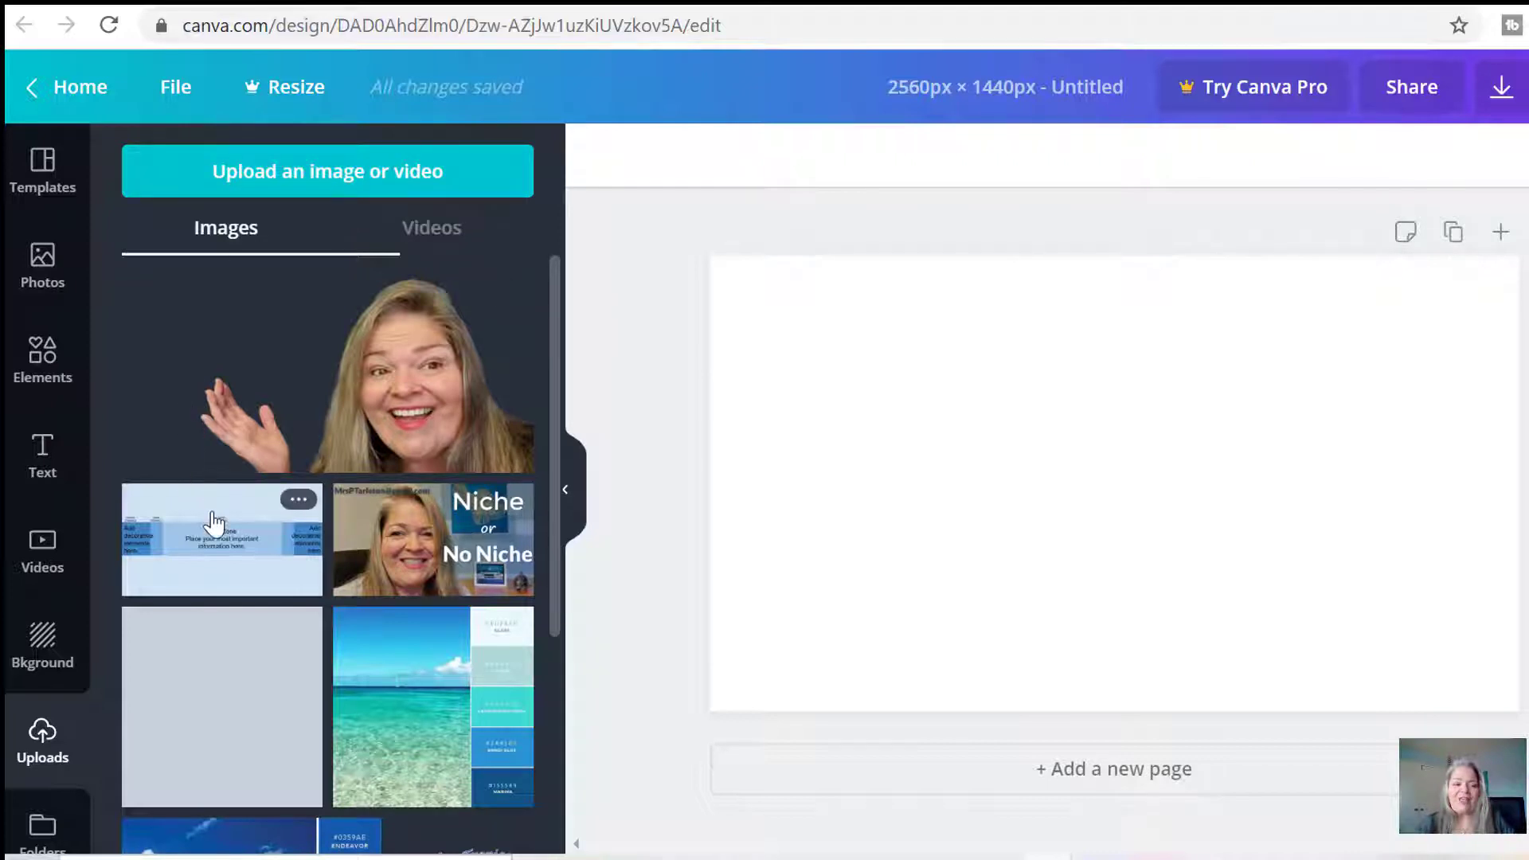
left_click_drag(215, 521, 863, 300)
left_click_drag(859, 293, 859, 285)
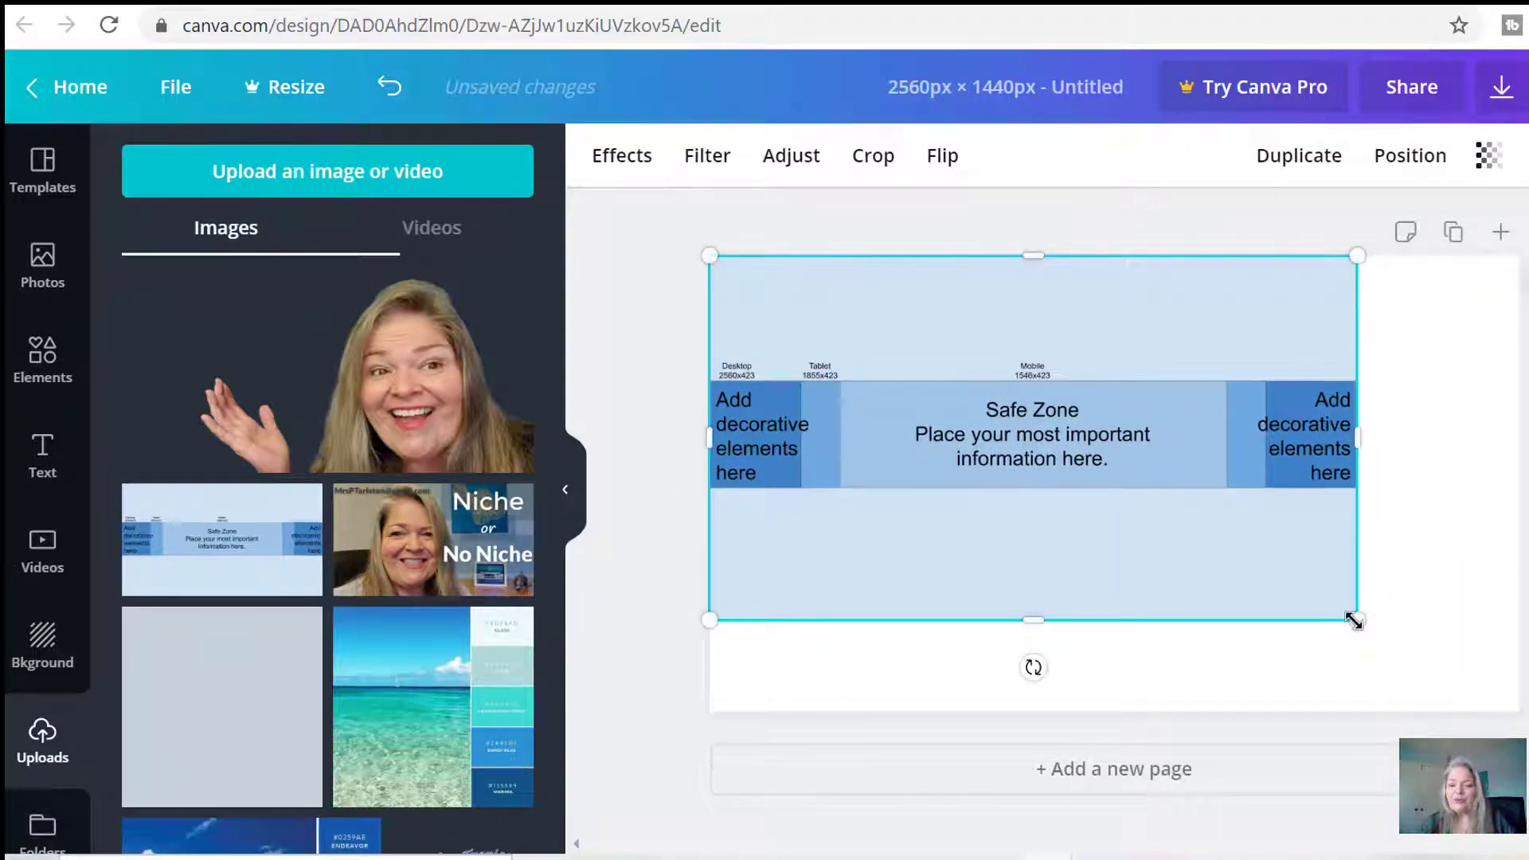
left_click_drag(1362, 621, 1505, 719)
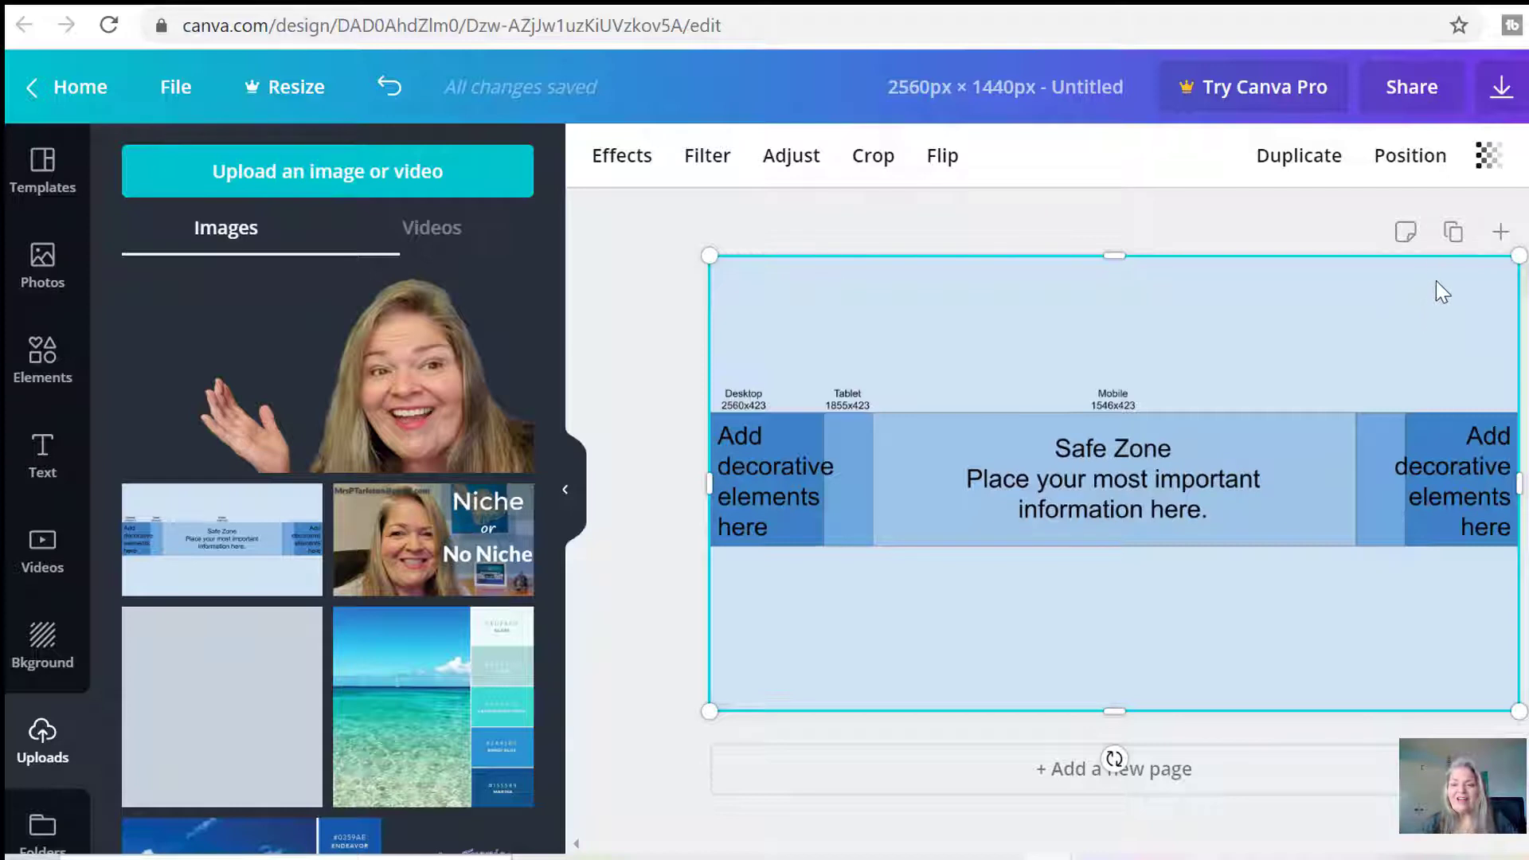
Set the safe-zone guide image's transparency to 44 and lock it in place.
left_click(1486, 164)
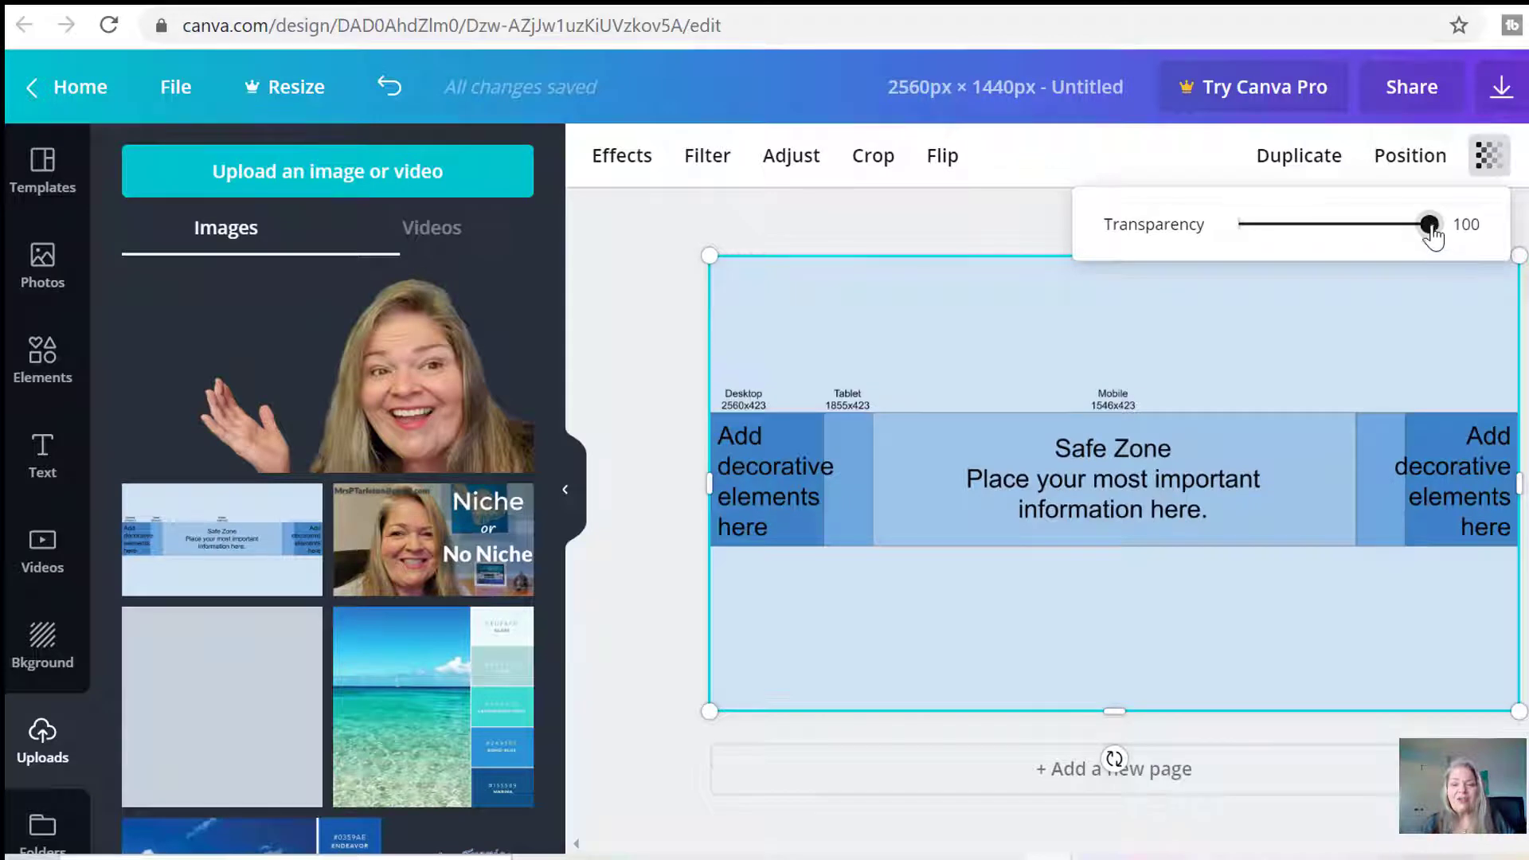
left_click_drag(1431, 230, 1325, 239)
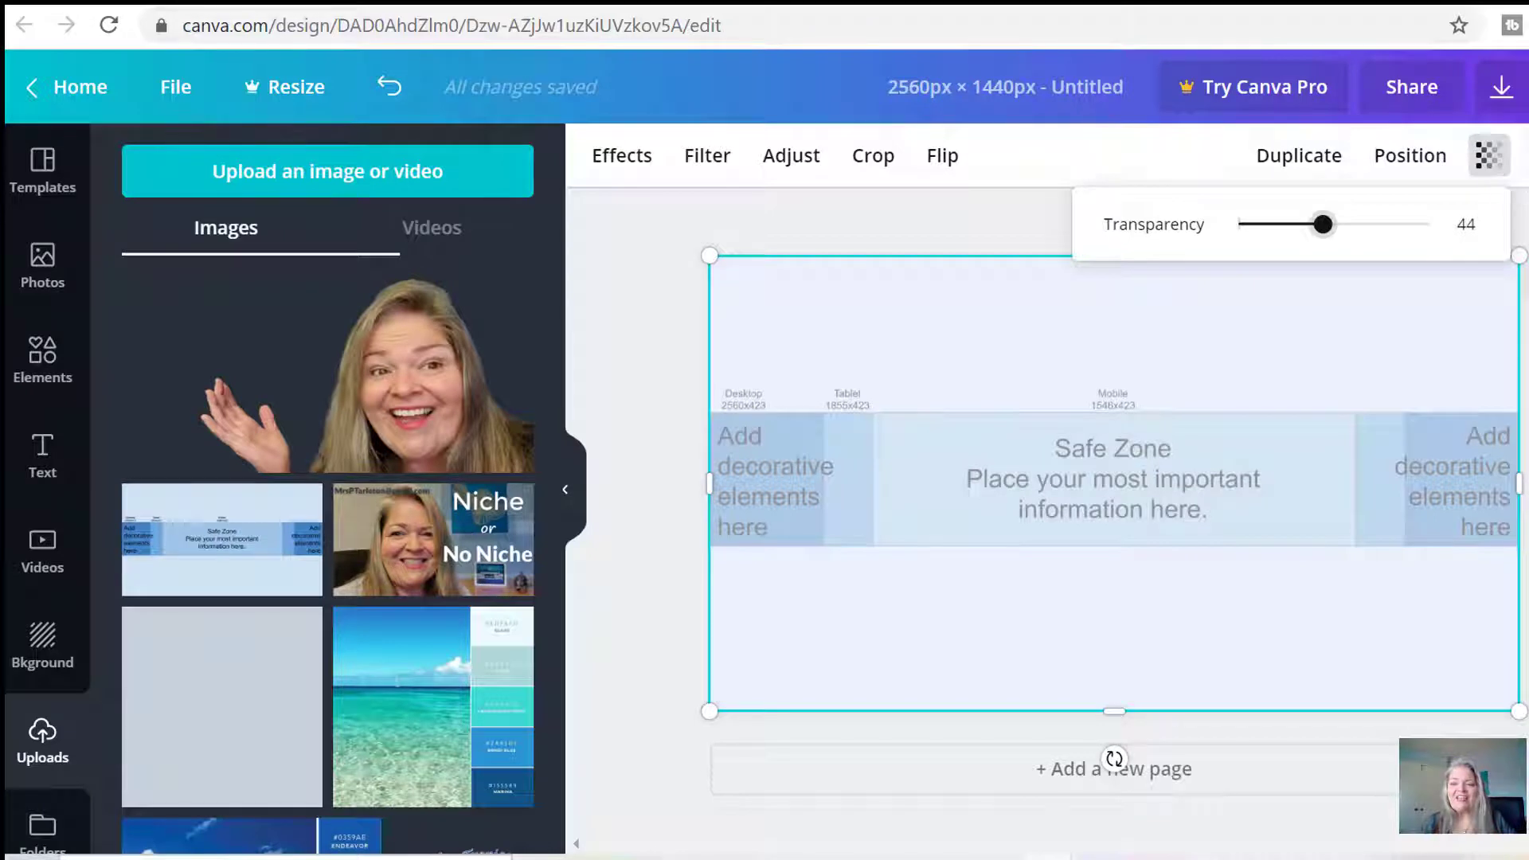
key("alt+shift+l")
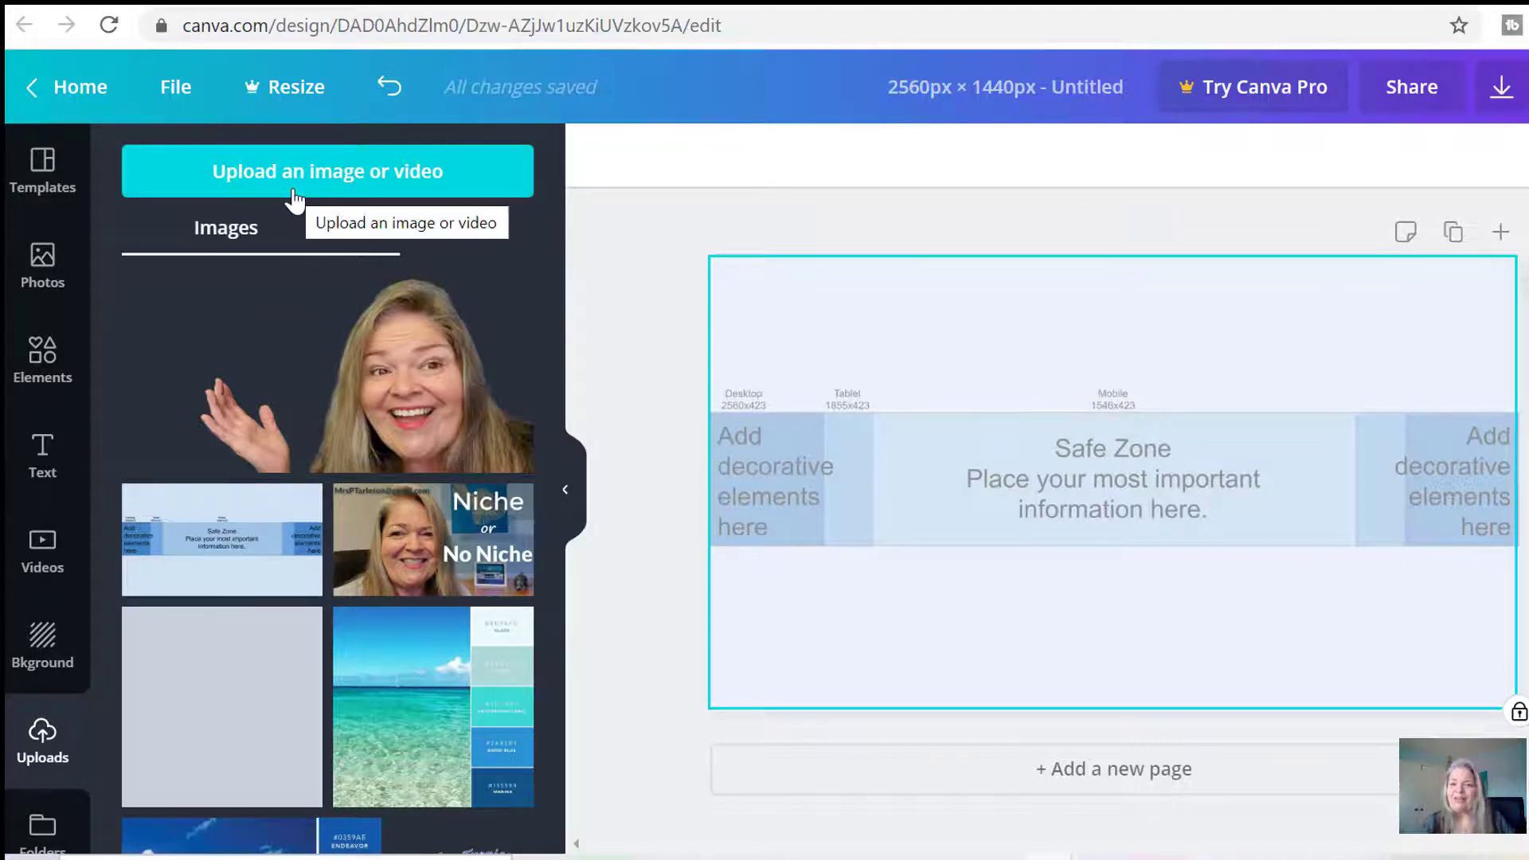
Add the uploaded cut-out portrait with the raised hand, shrink it to the safe zone's height and place it at the zone's right end.
left_click(338, 373)
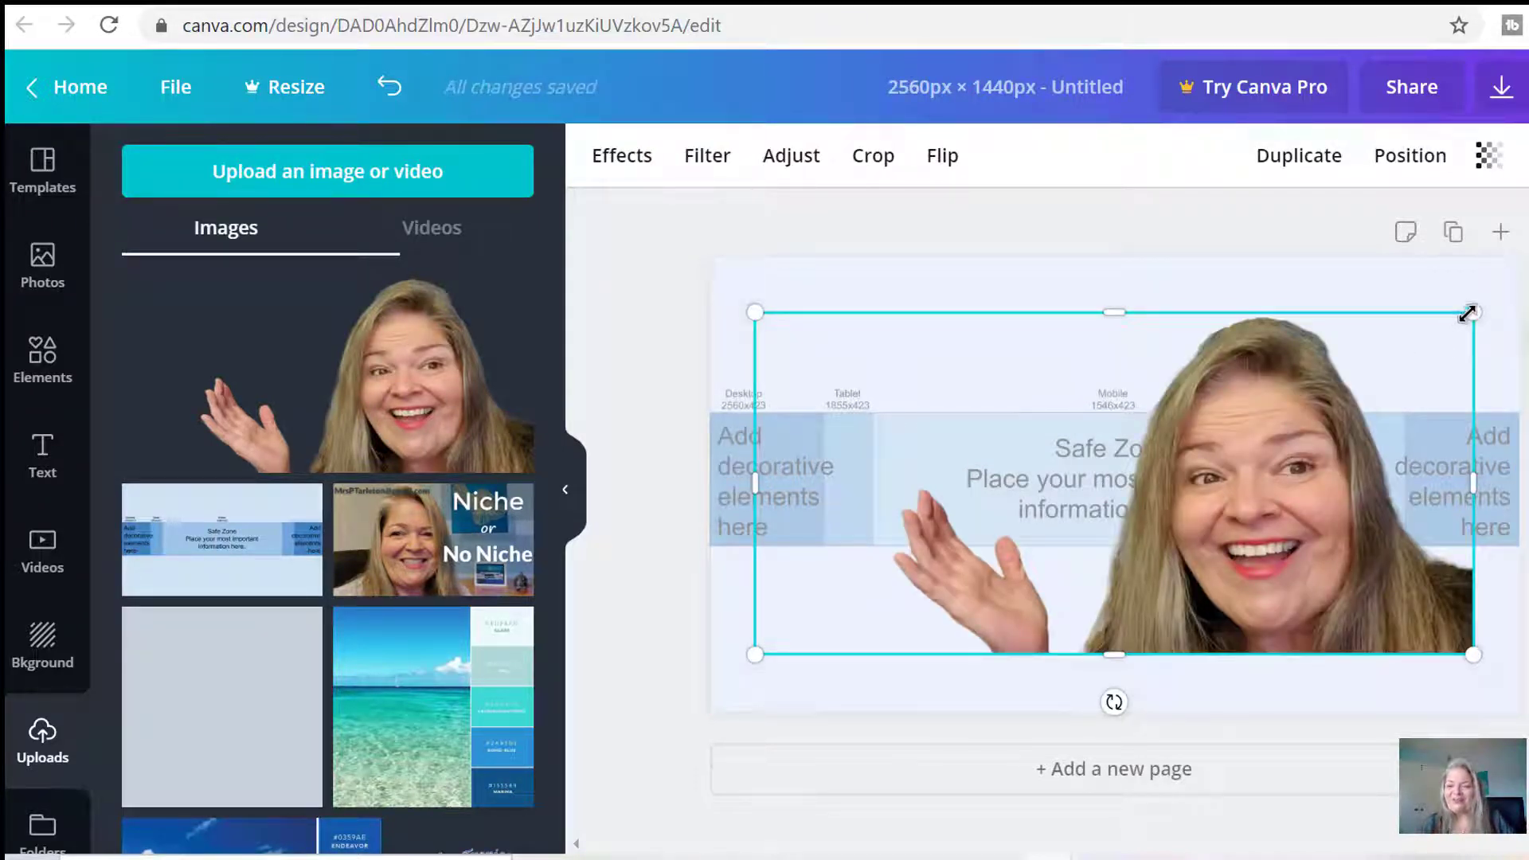
left_click_drag(1468, 313, 1176, 455)
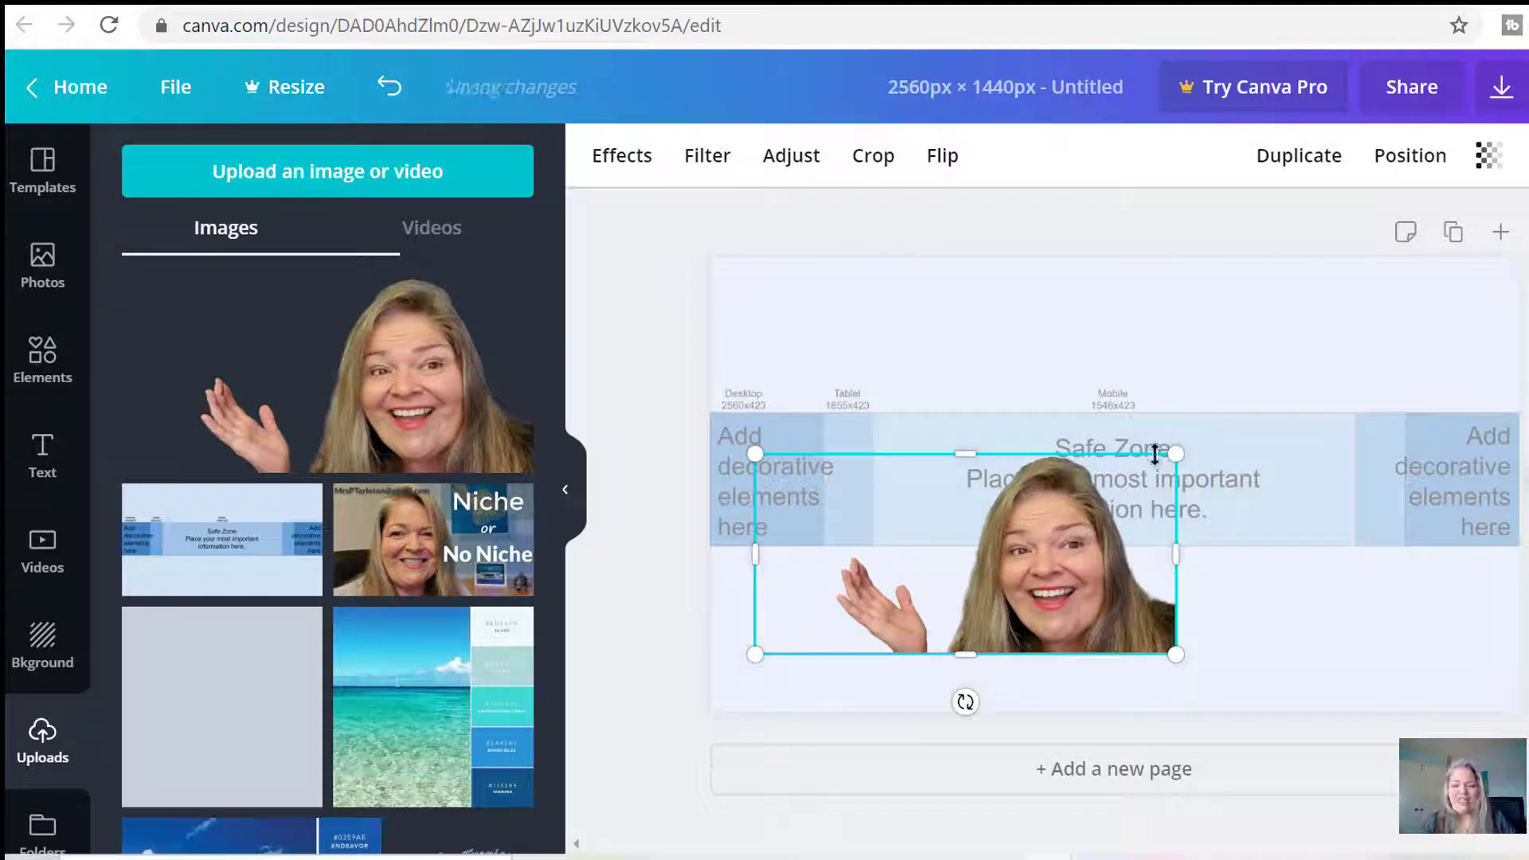
left_click_drag(1177, 454, 1024, 526)
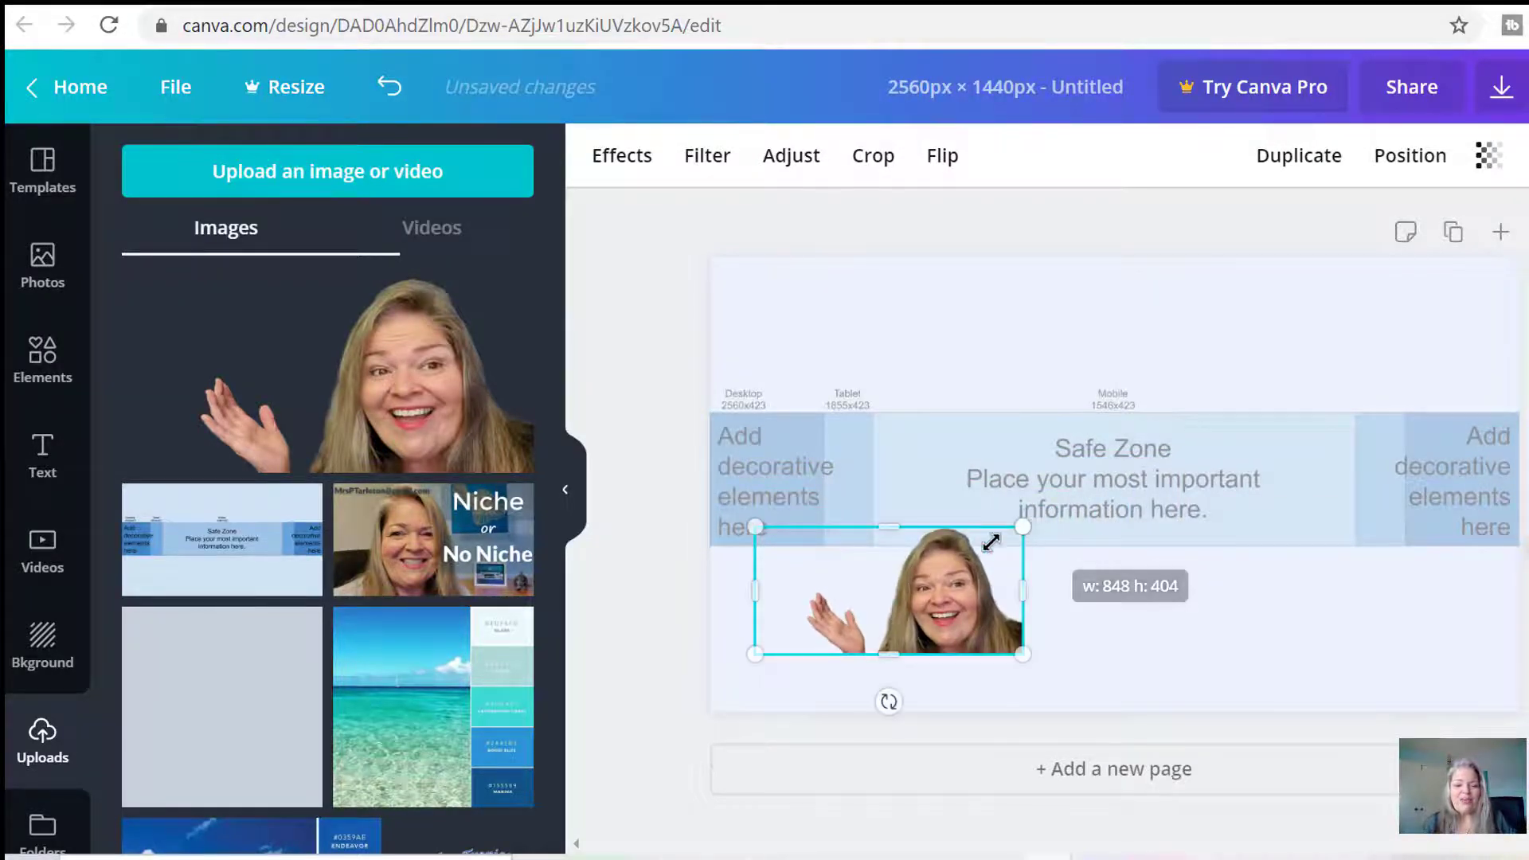
left_click_drag(934, 560, 1247, 446)
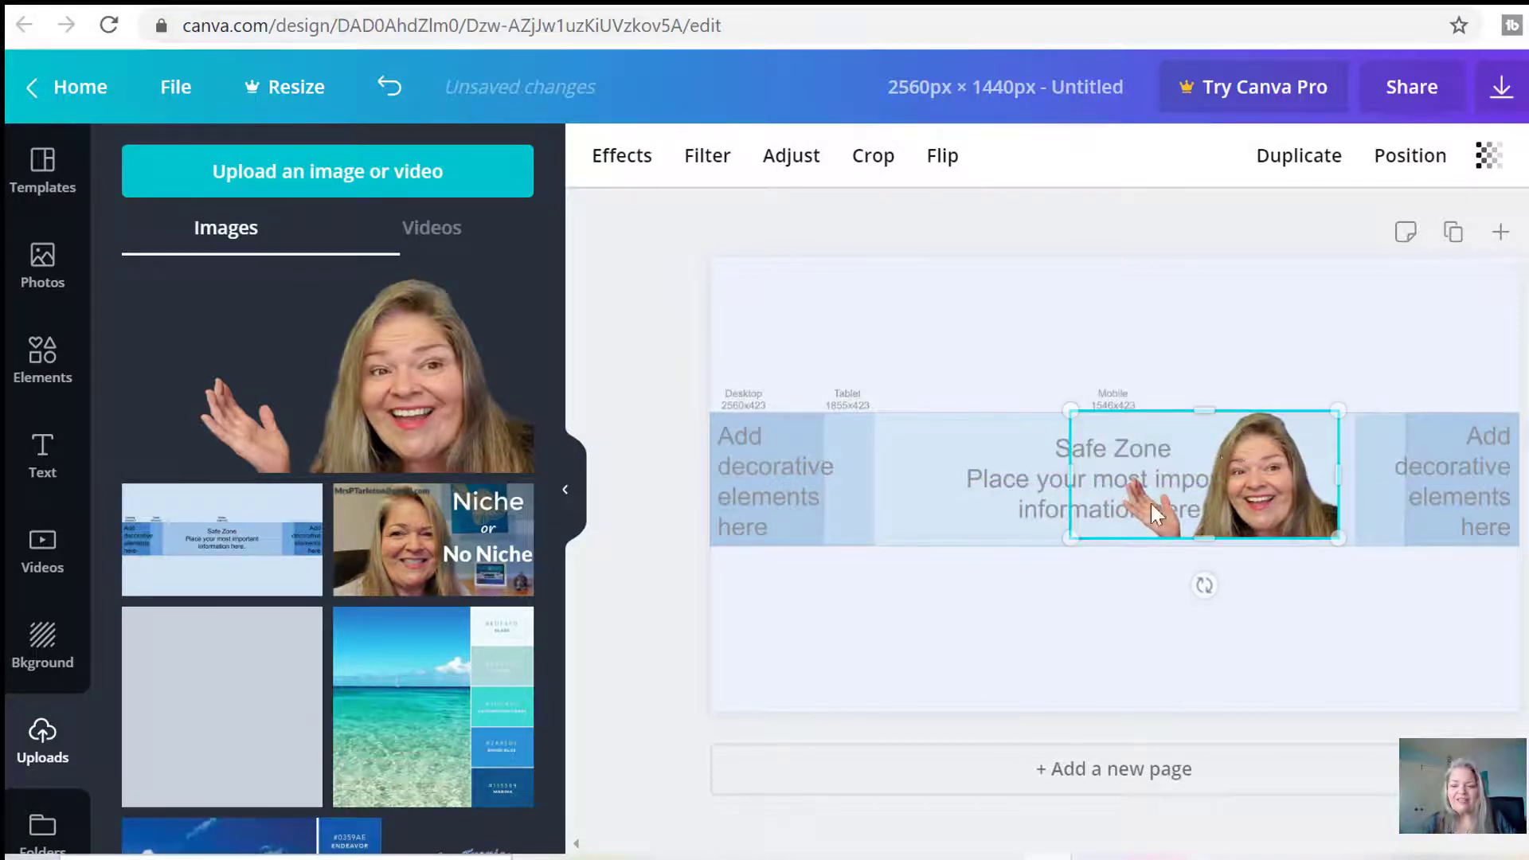
left_click_drag(1072, 536, 1065, 541)
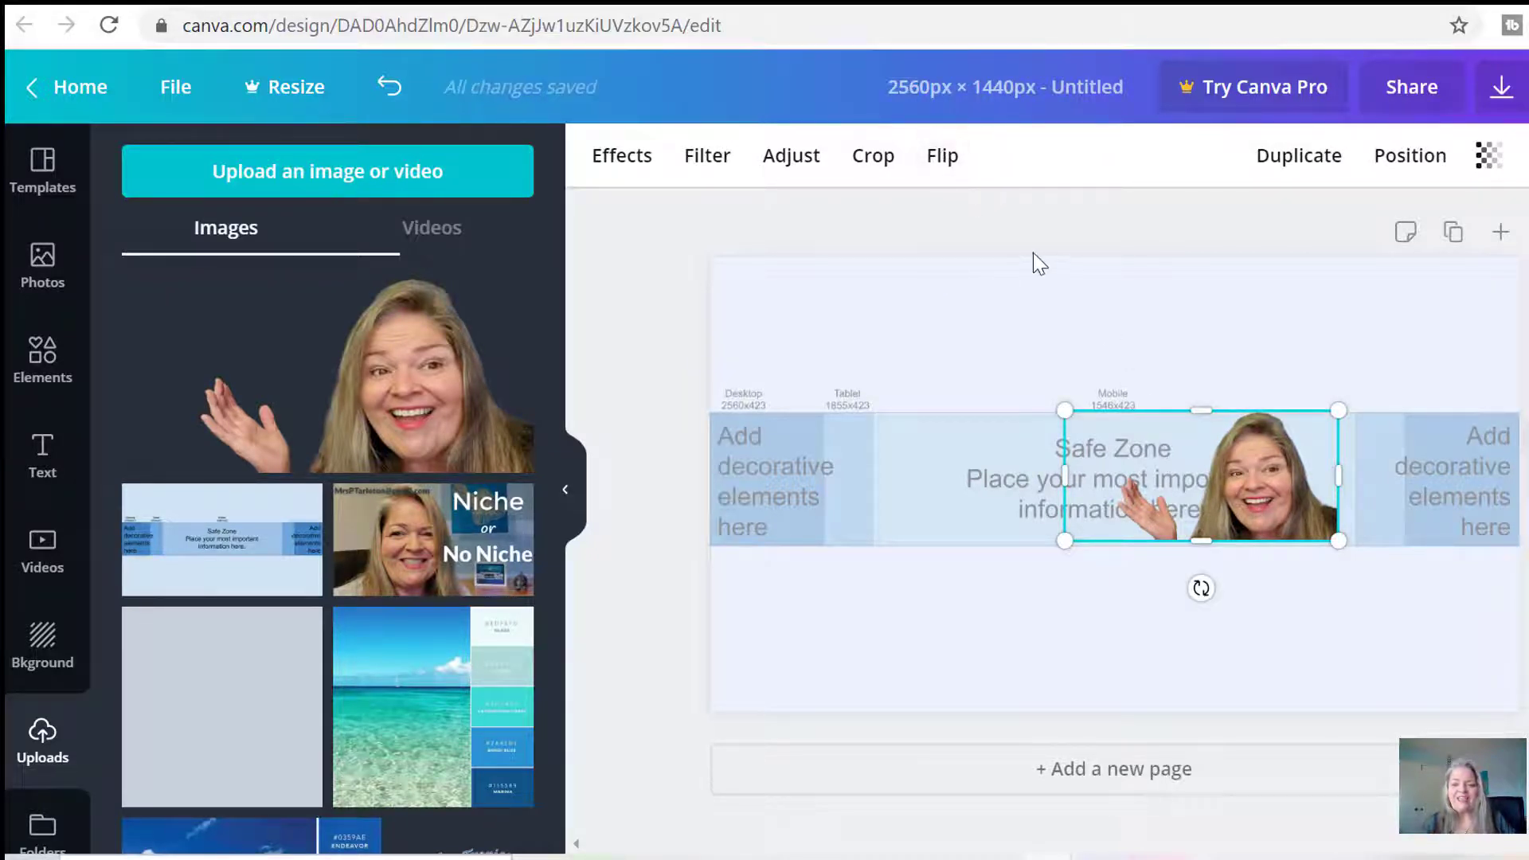
Flip the portrait horizontally and move it to the left end of the safe zone.
left_click(943, 168)
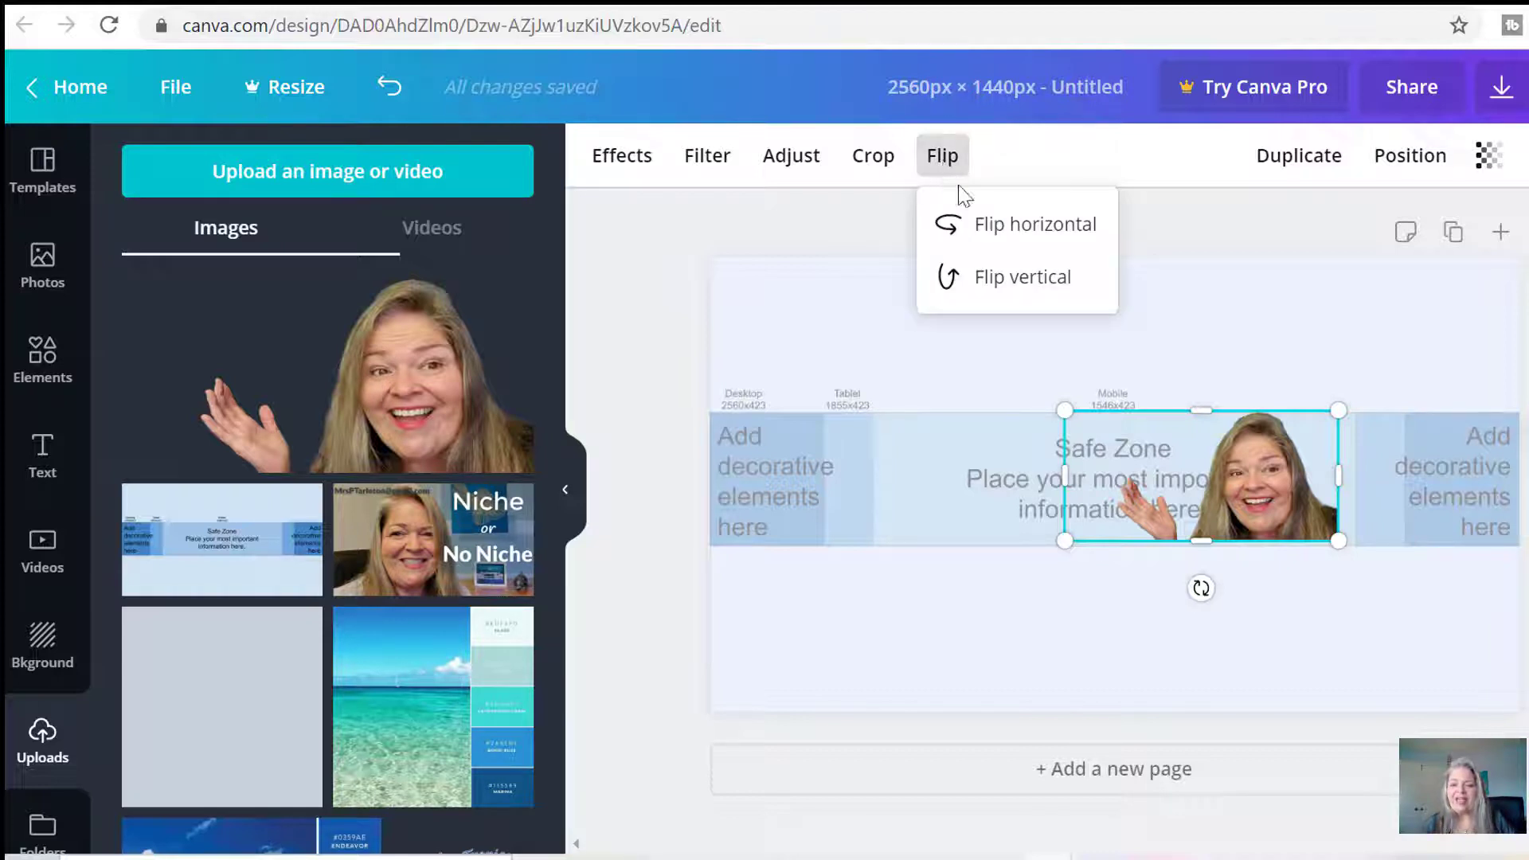
left_click(979, 229)
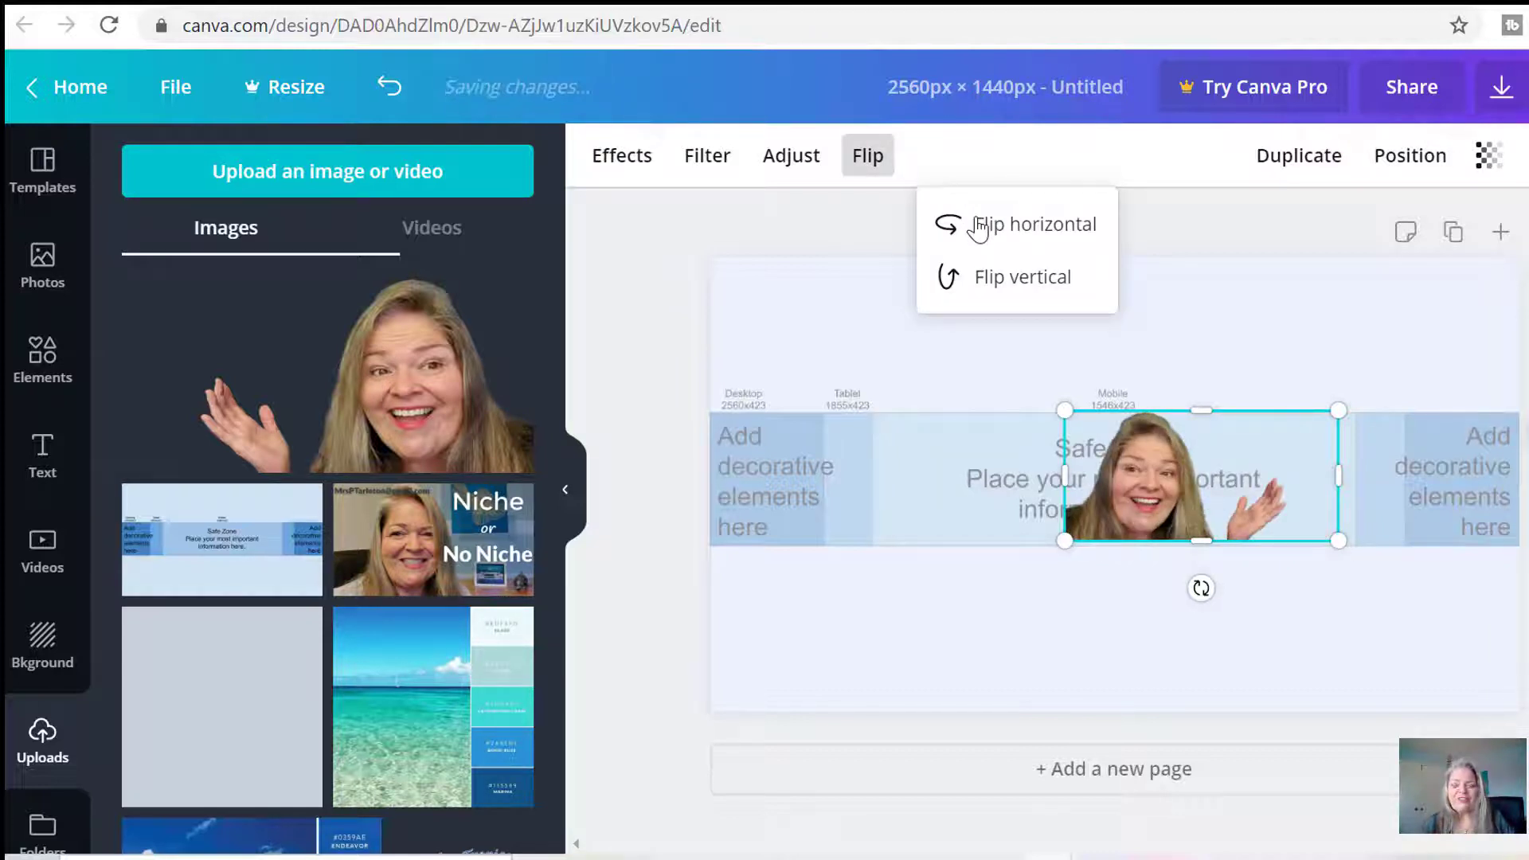
left_click_drag(1195, 469, 1006, 470)
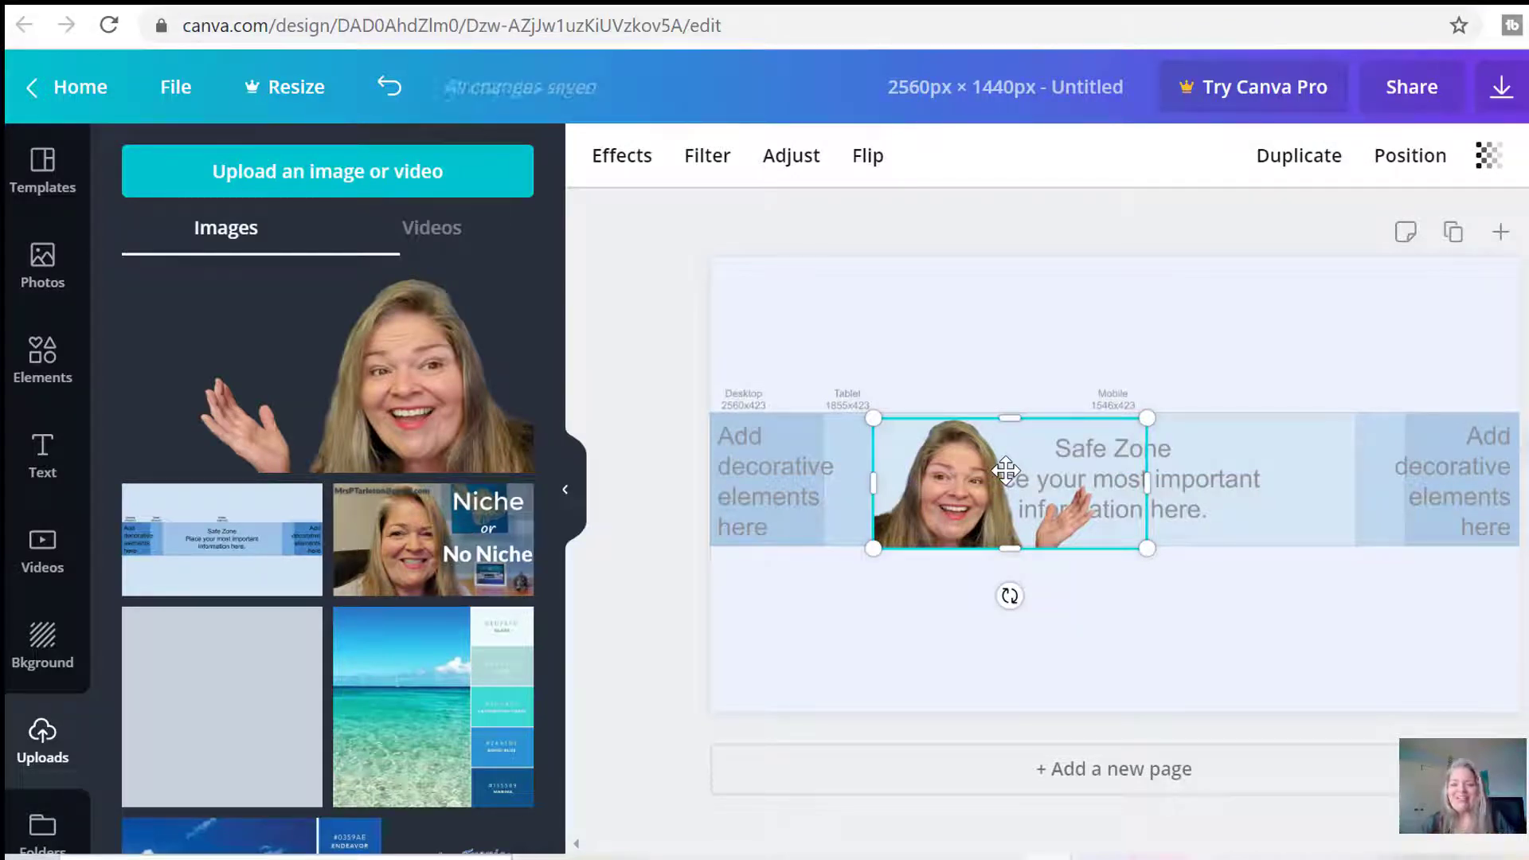
left_click(926, 660)
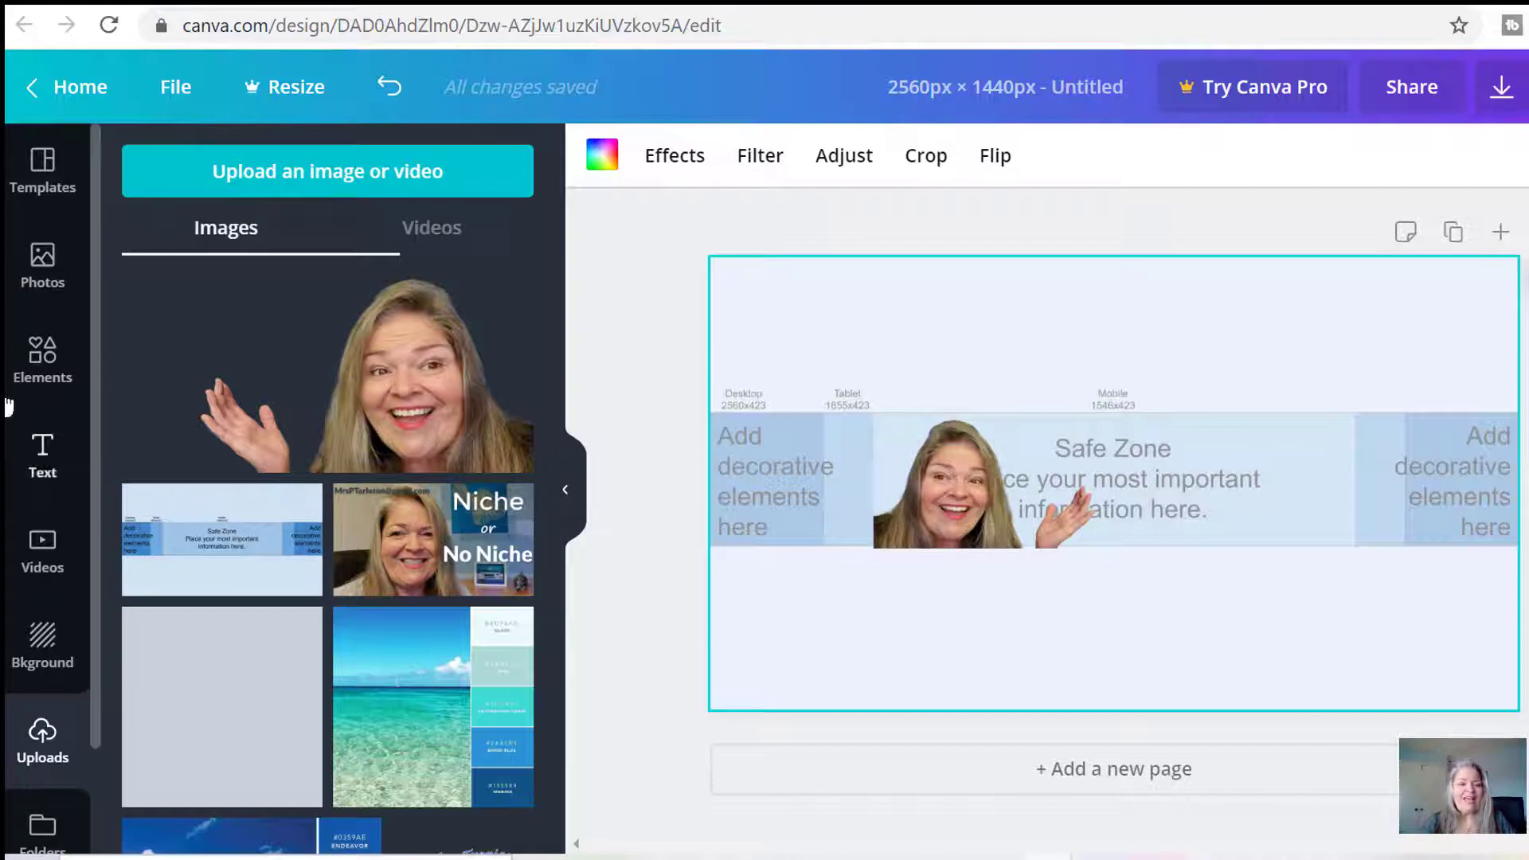
Browse the elements to the full Bold Foliage collection and add the blue and mint-green leafy plant to the banner.
left_click(42, 360)
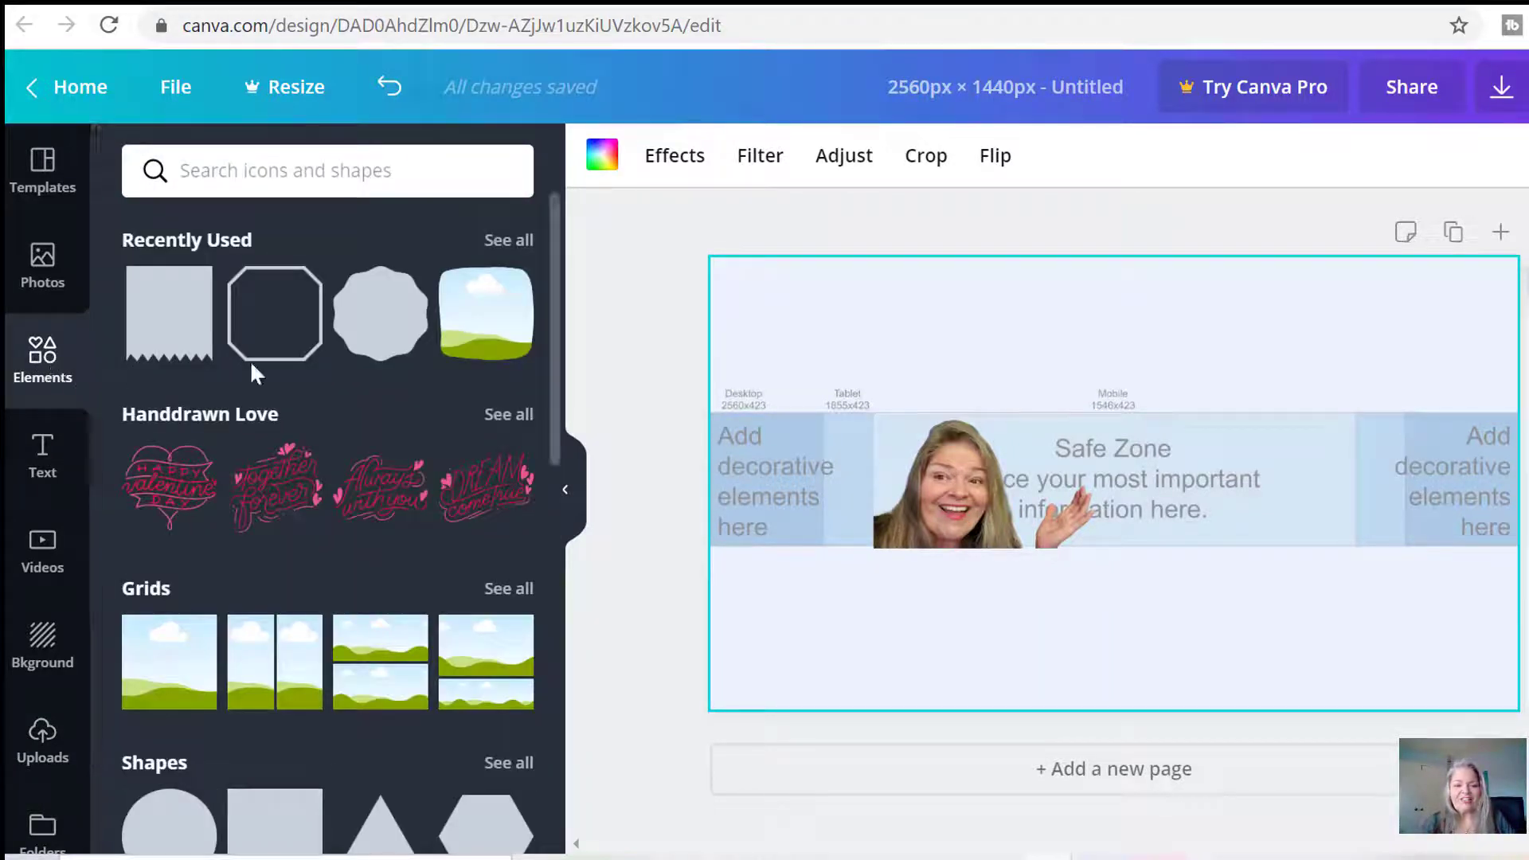
scroll(555, 331, "down", 3)
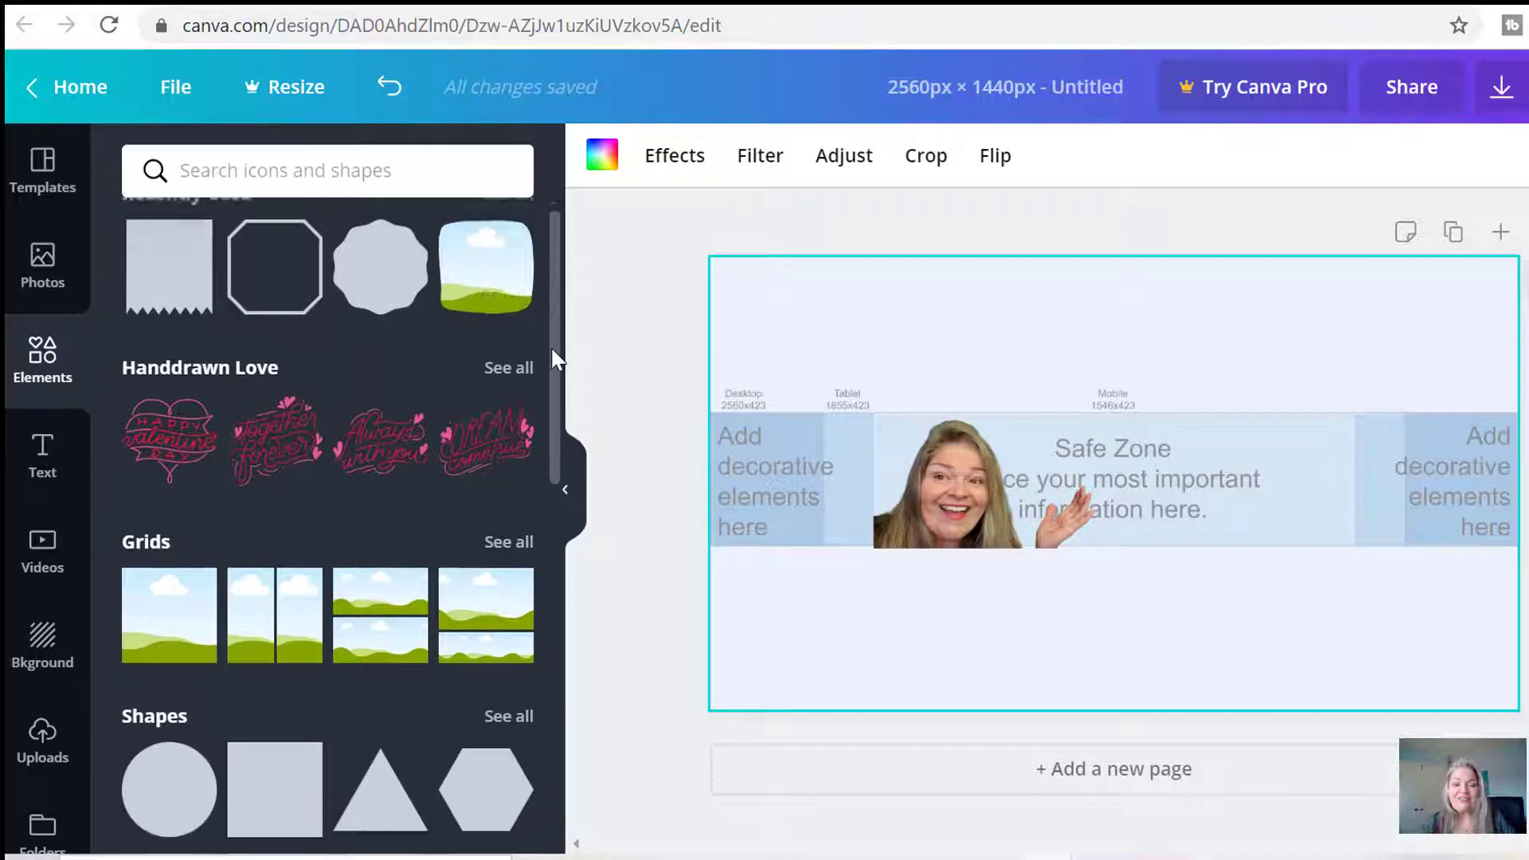
left_click_drag(560, 414, 571, 599)
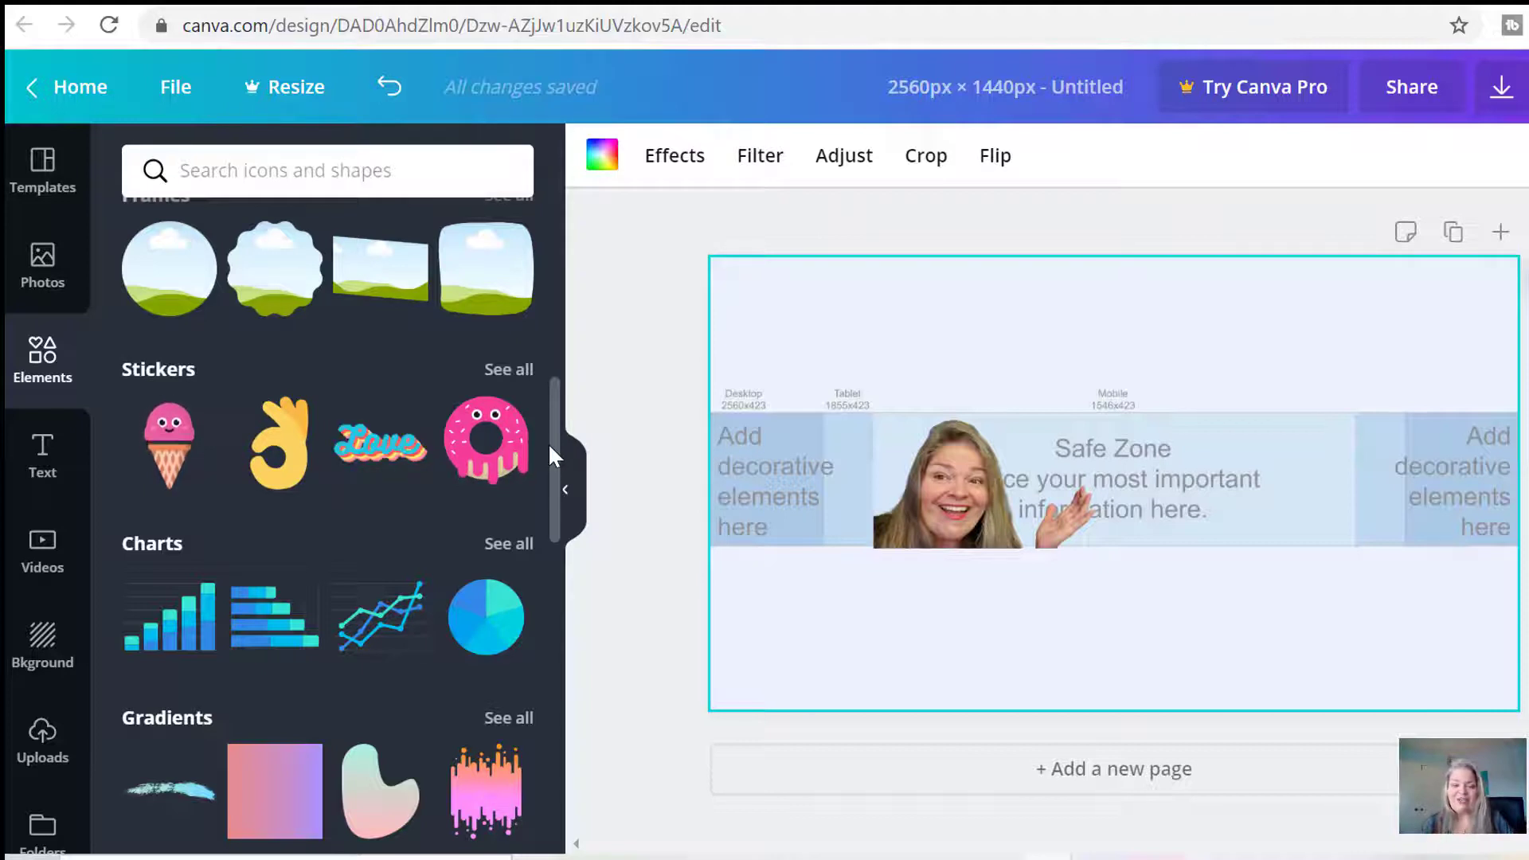
left_click_drag(552, 442, 563, 665)
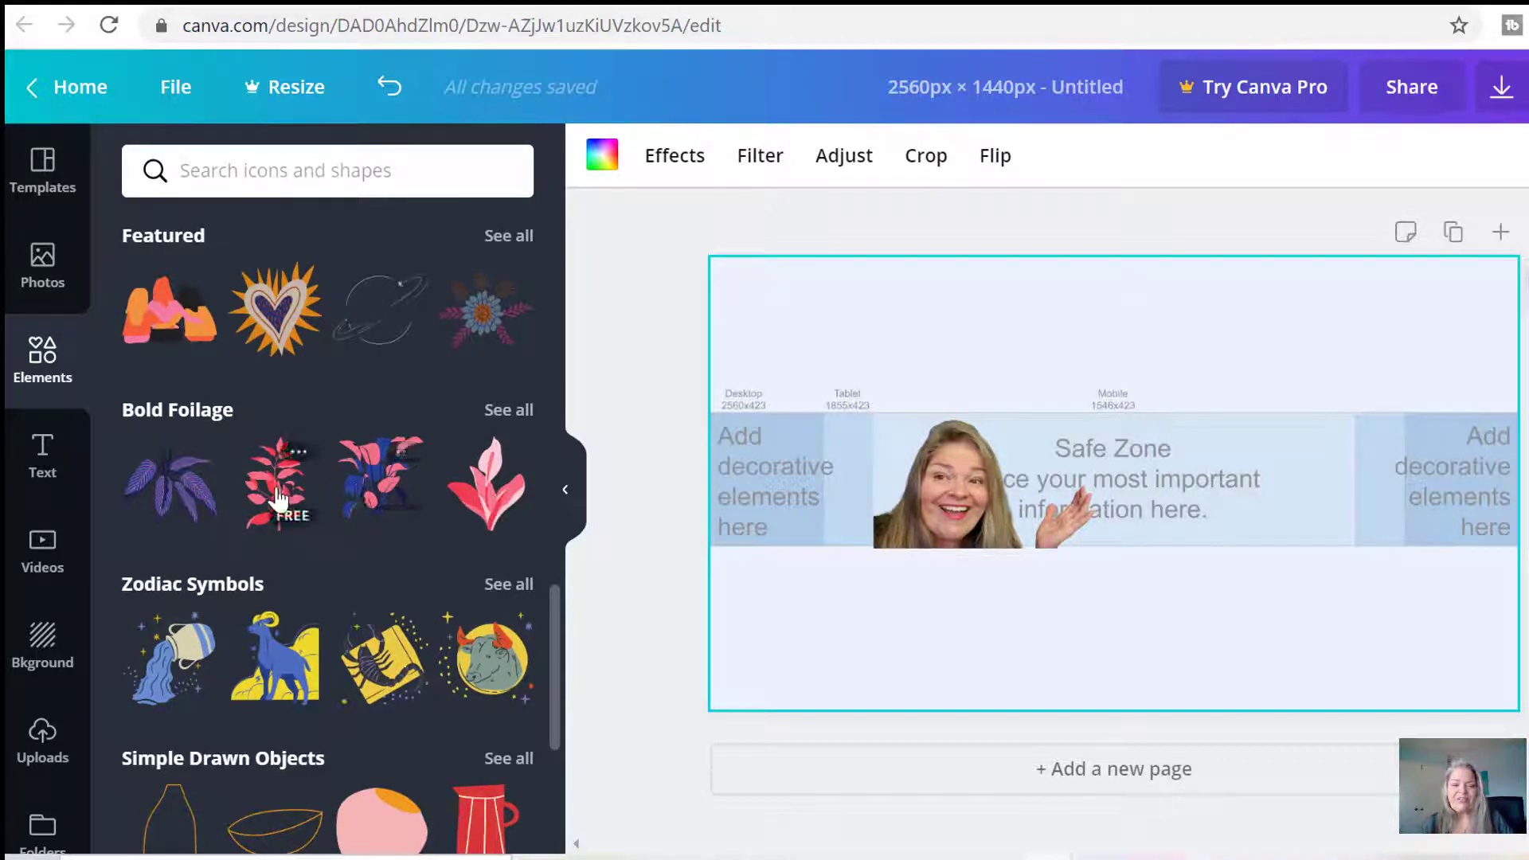
left_click(505, 412)
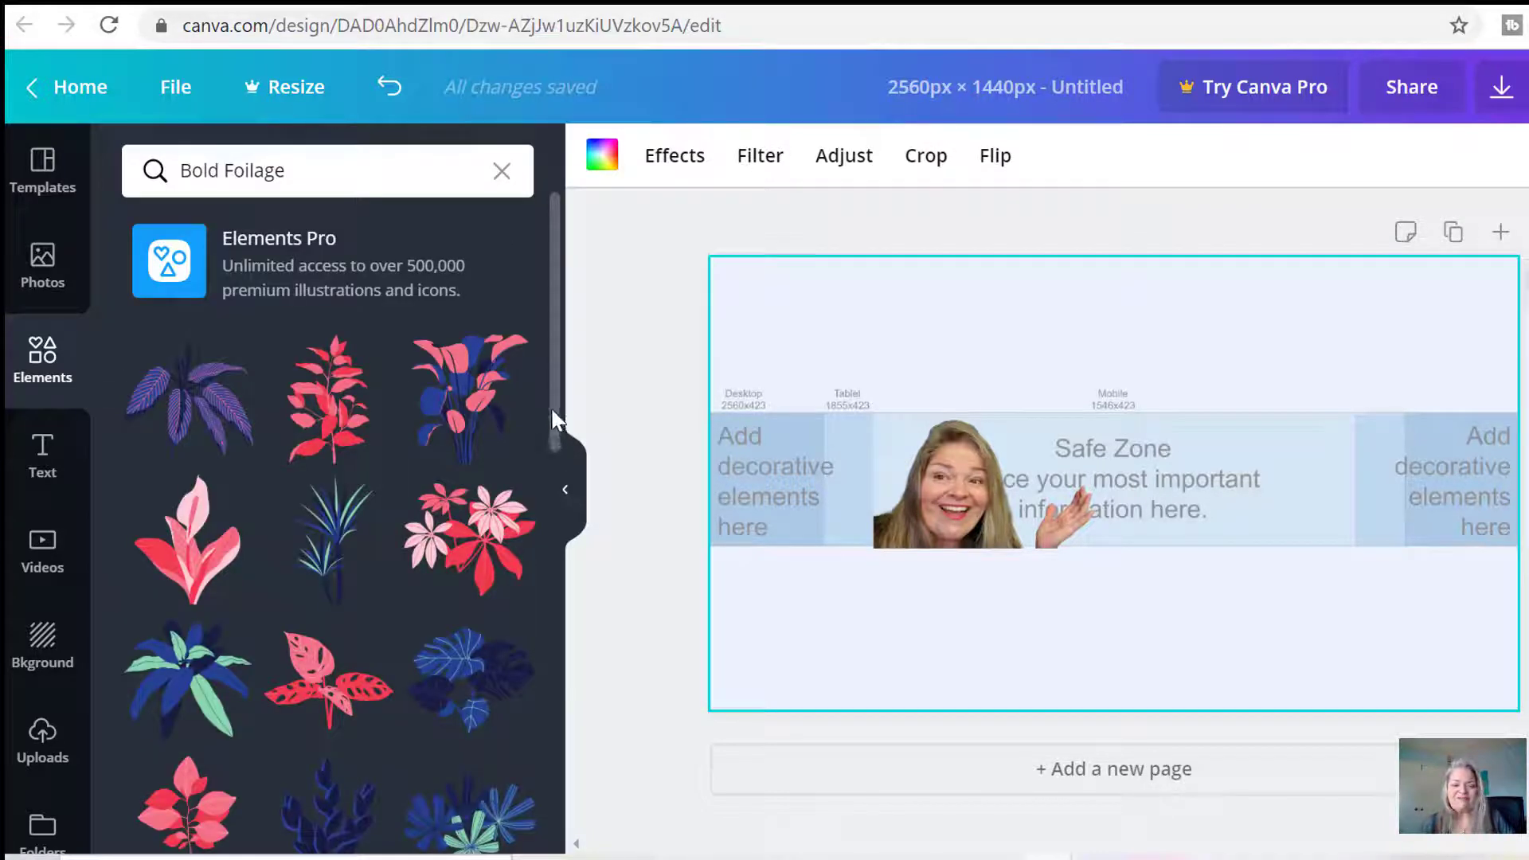
left_click_drag(551, 406, 524, 523)
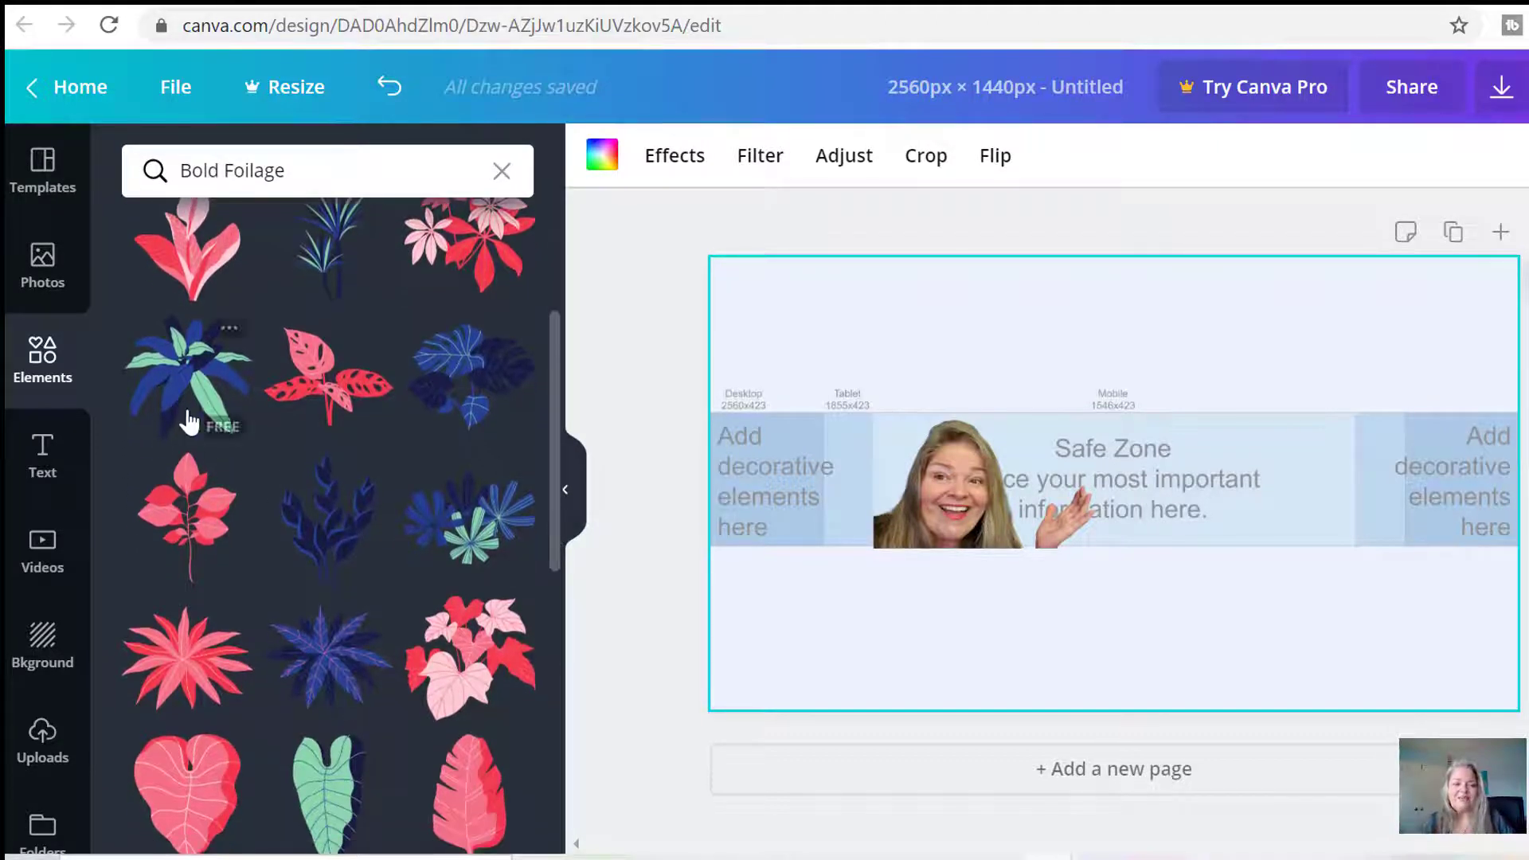
left_click_drag(189, 412, 720, 462)
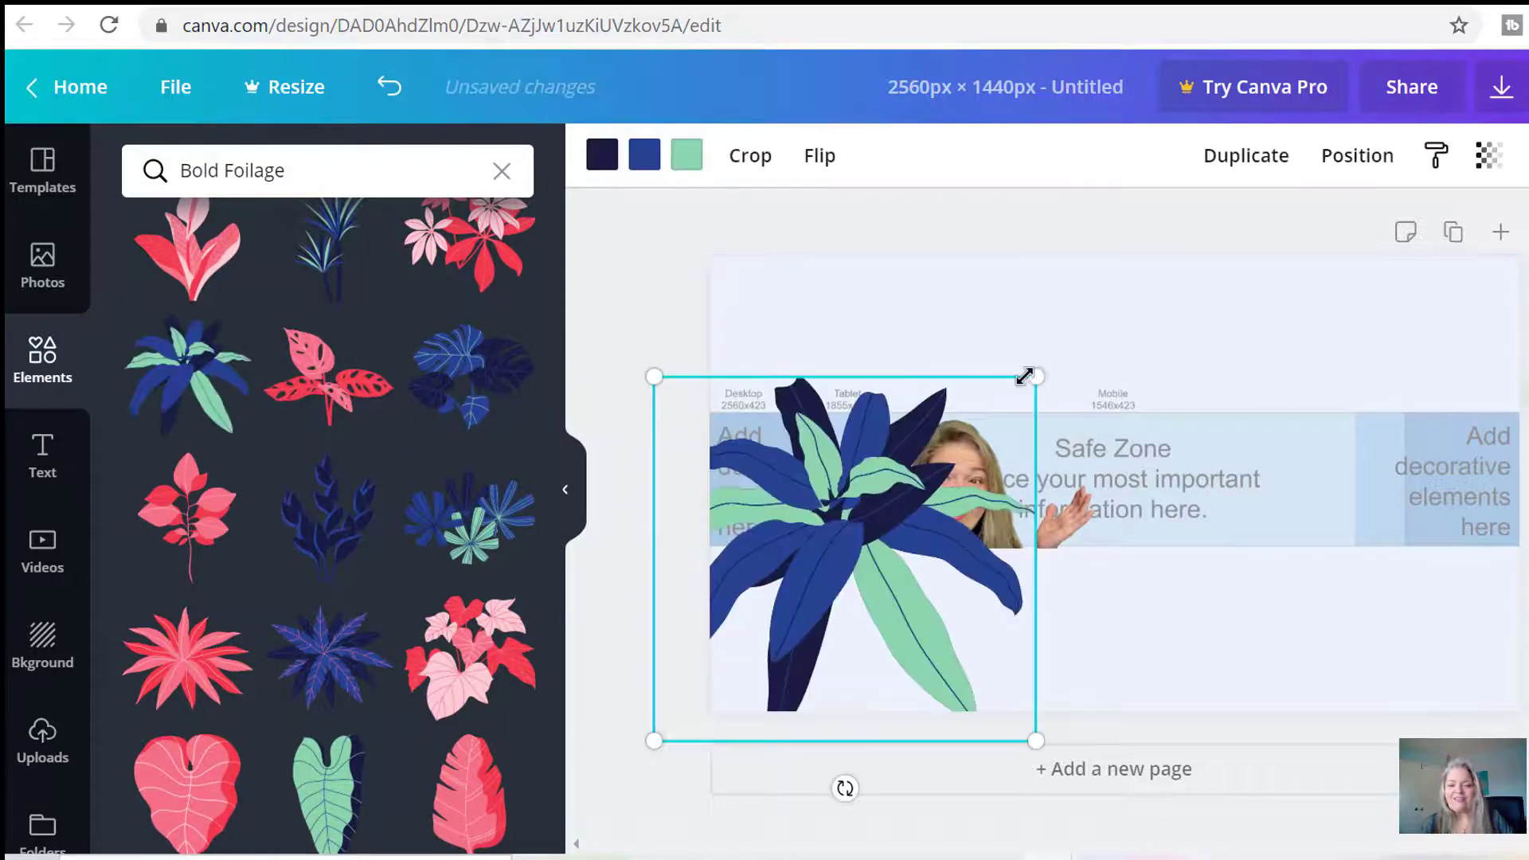
Shrink the plant to the height of the central band and position it over the decorative area at the banner's right edge.
left_click_drag(1035, 376, 838, 526)
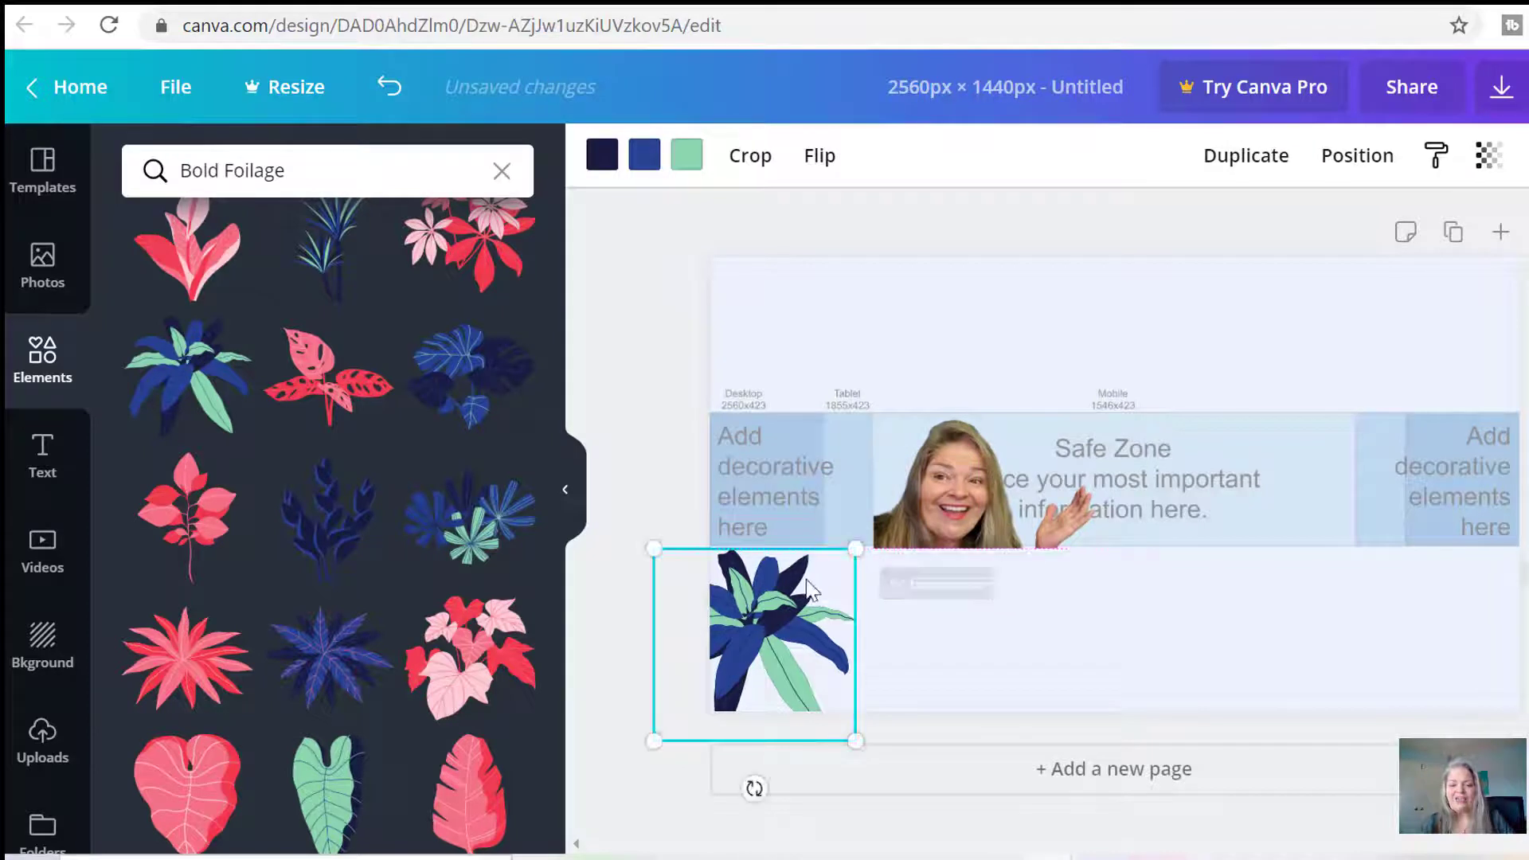
left_click_drag(781, 595, 1162, 431)
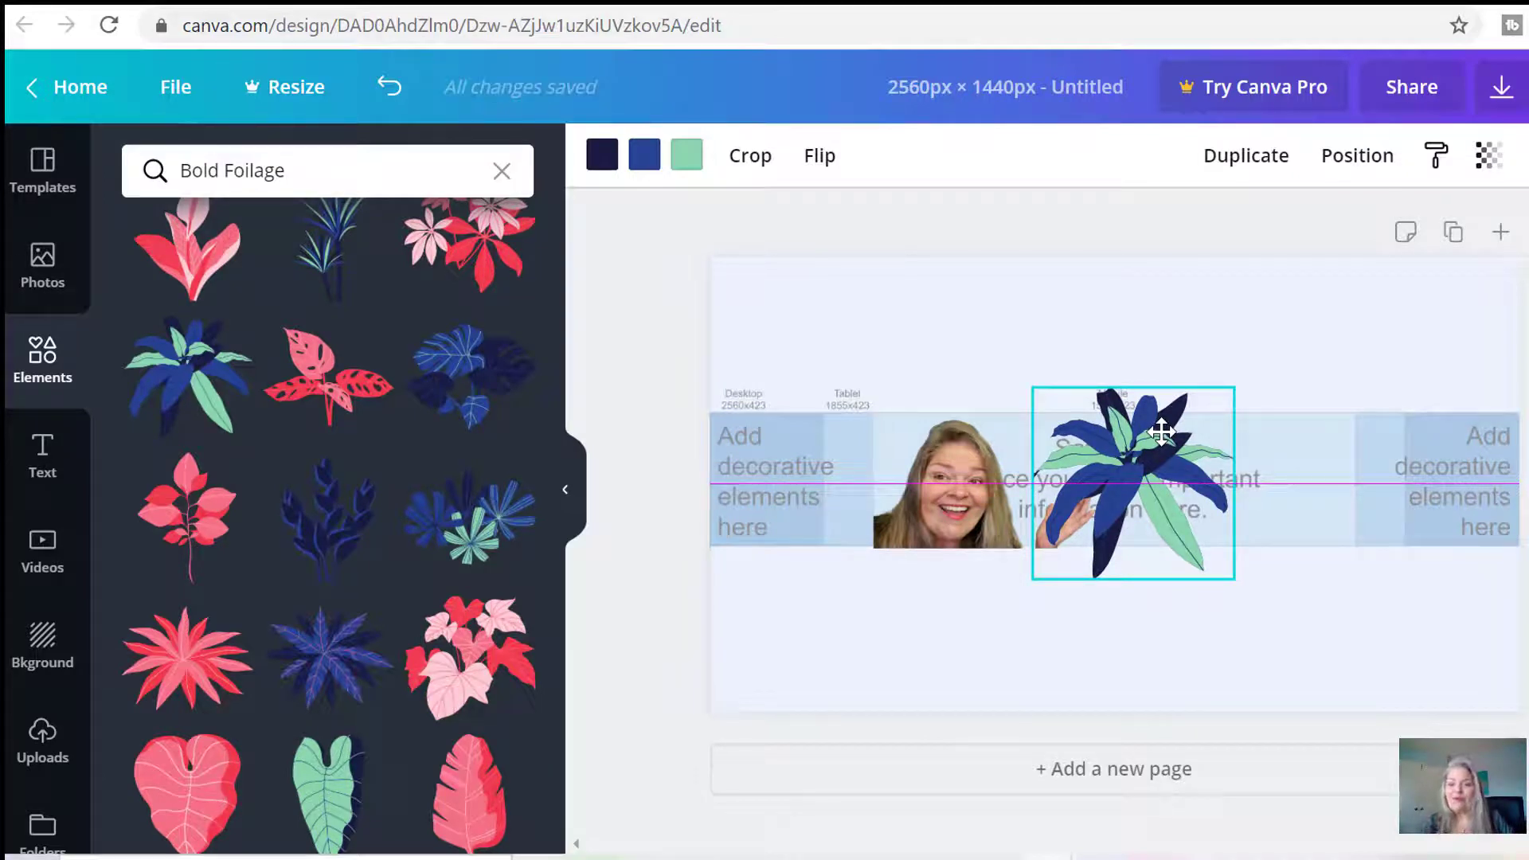
left_click_drag(1161, 430, 1053, 504)
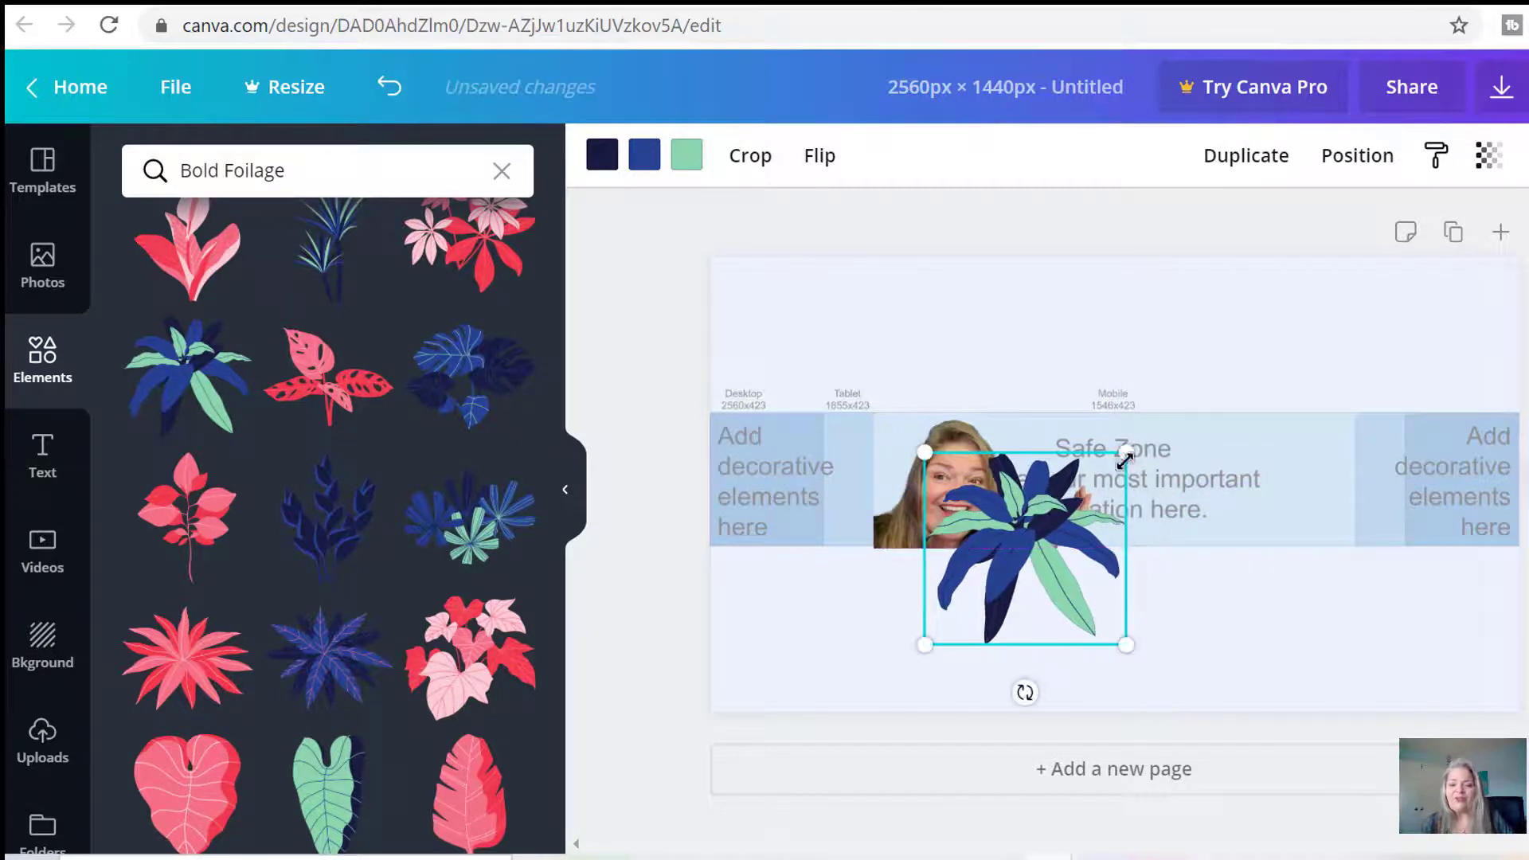
left_click_drag(1126, 453, 1468, 466)
left_click_drag(1415, 526, 1400, 549)
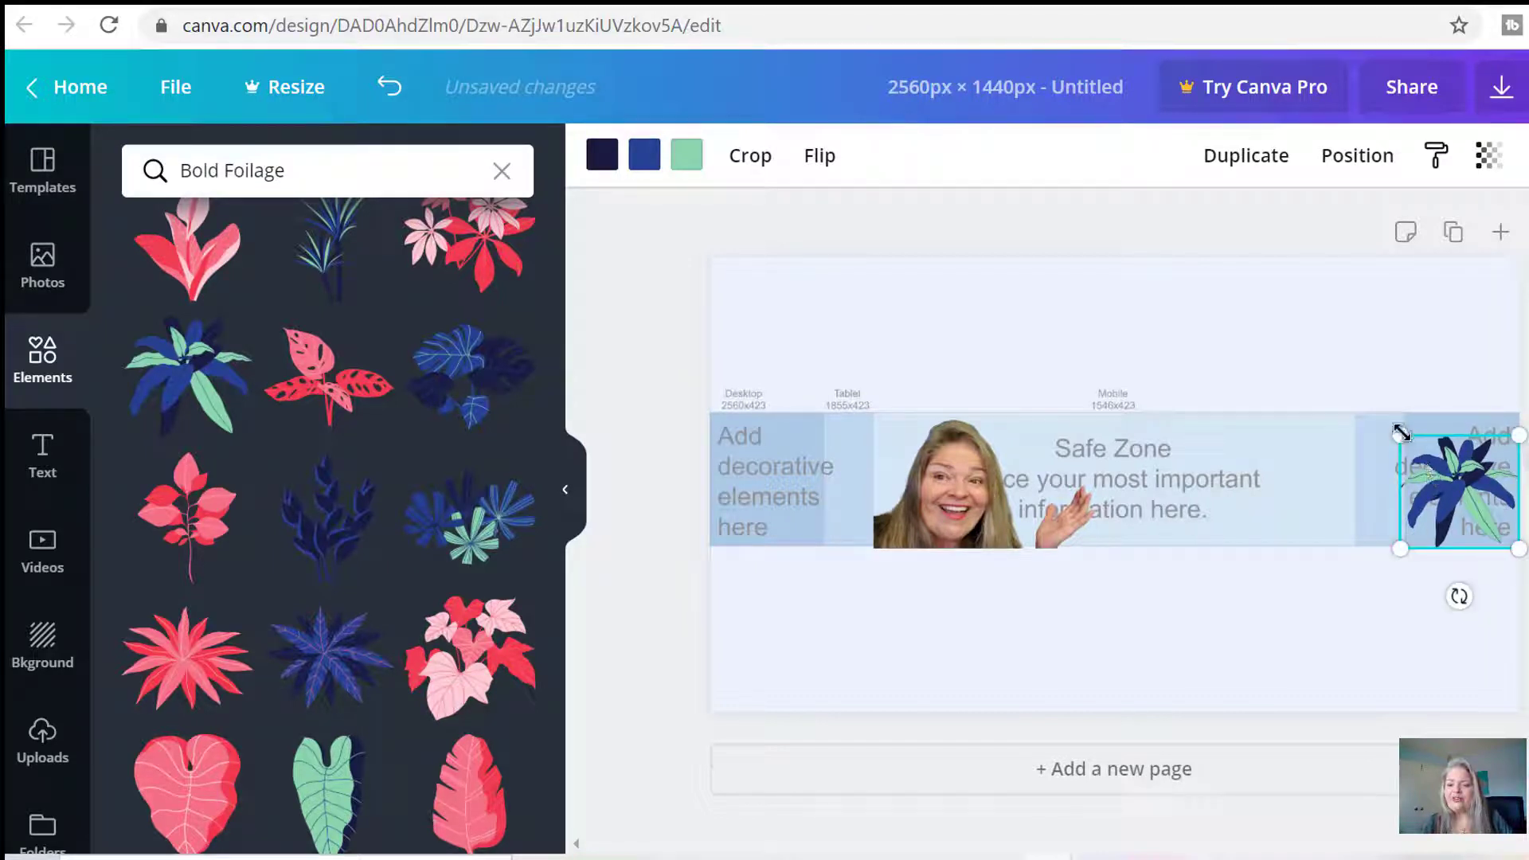
left_click_drag(1393, 430, 1376, 406)
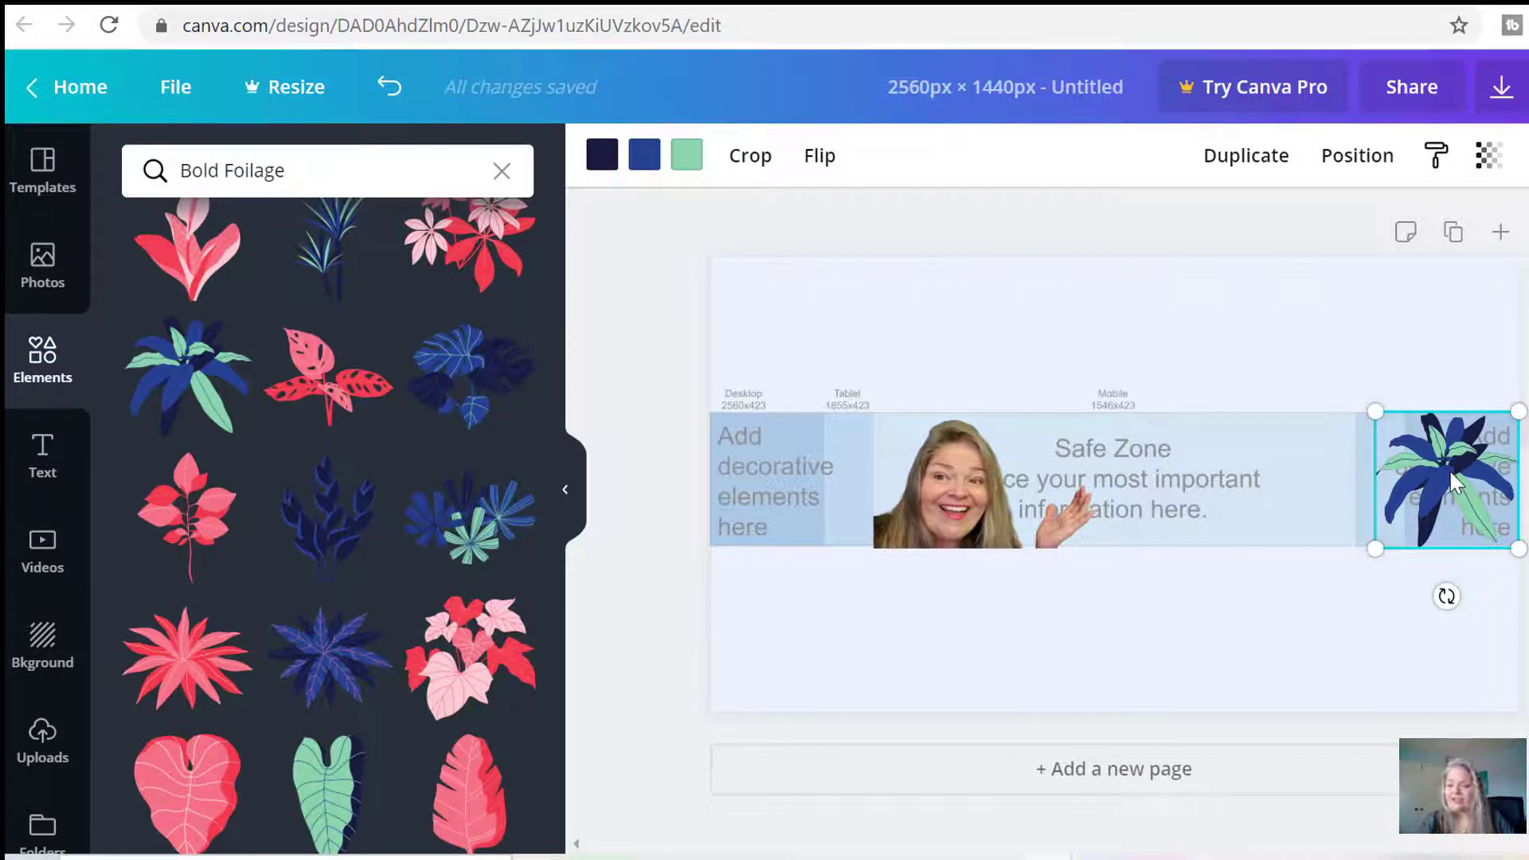
Duplicate the leafy plant, flip the copy horizontally and place it over the decorative area at the banner's left edge.
key("ctrl+v")
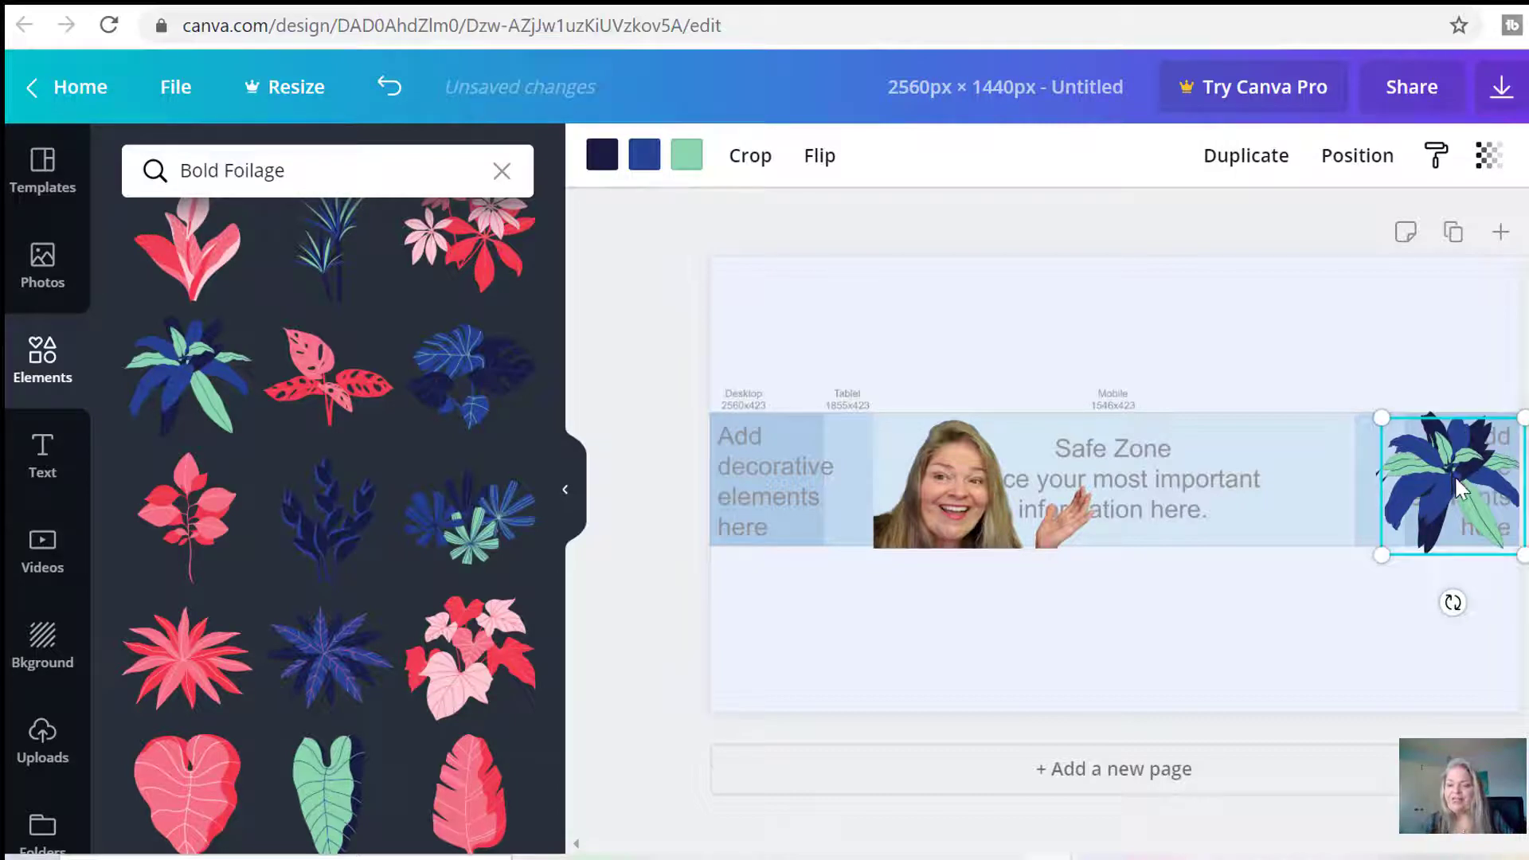
left_click_drag(1454, 474, 1301, 470)
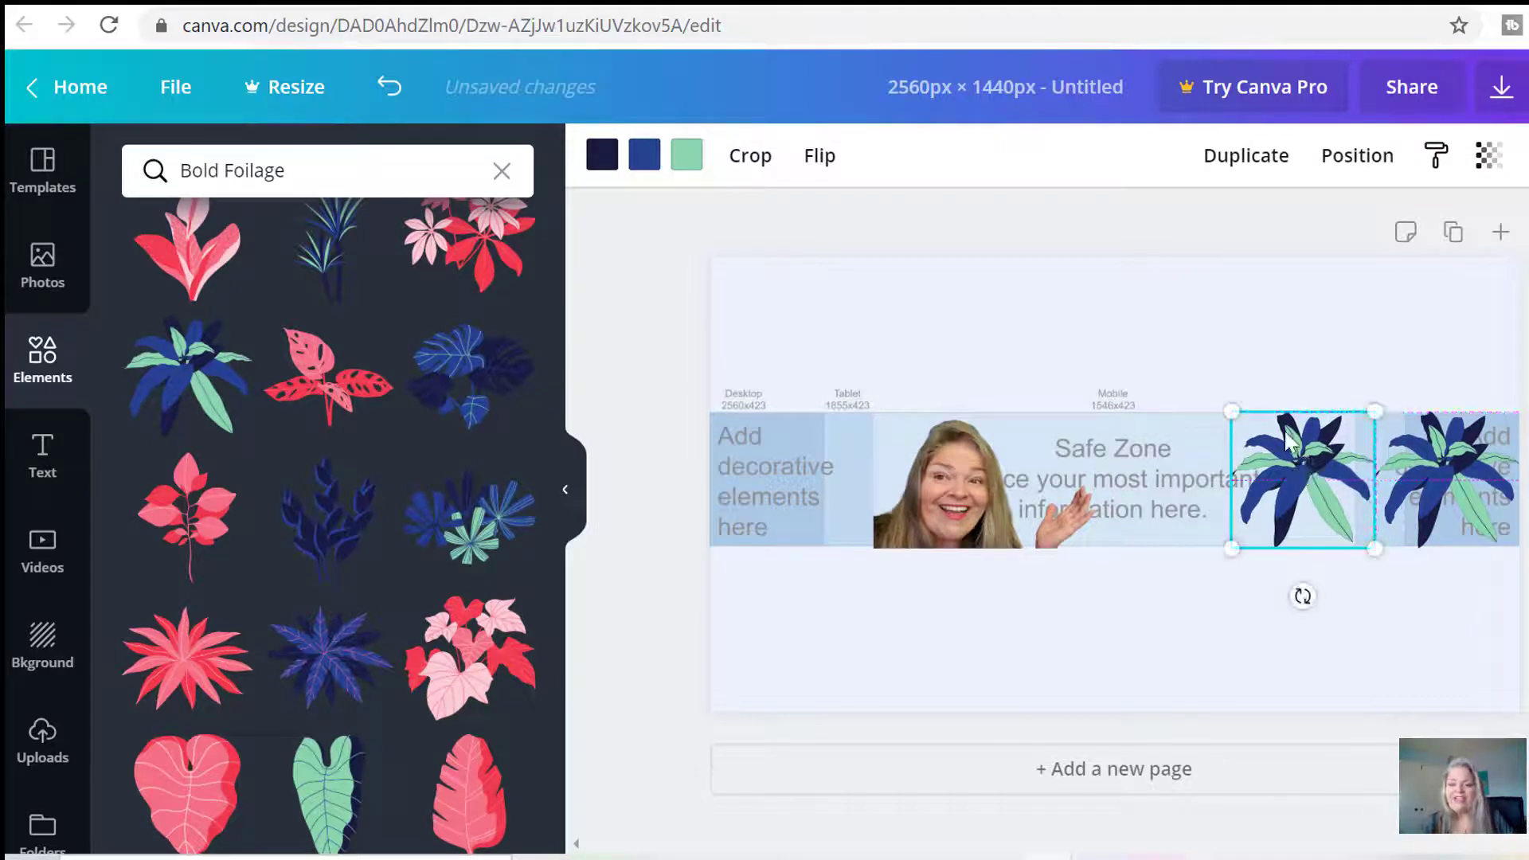
left_click(817, 156)
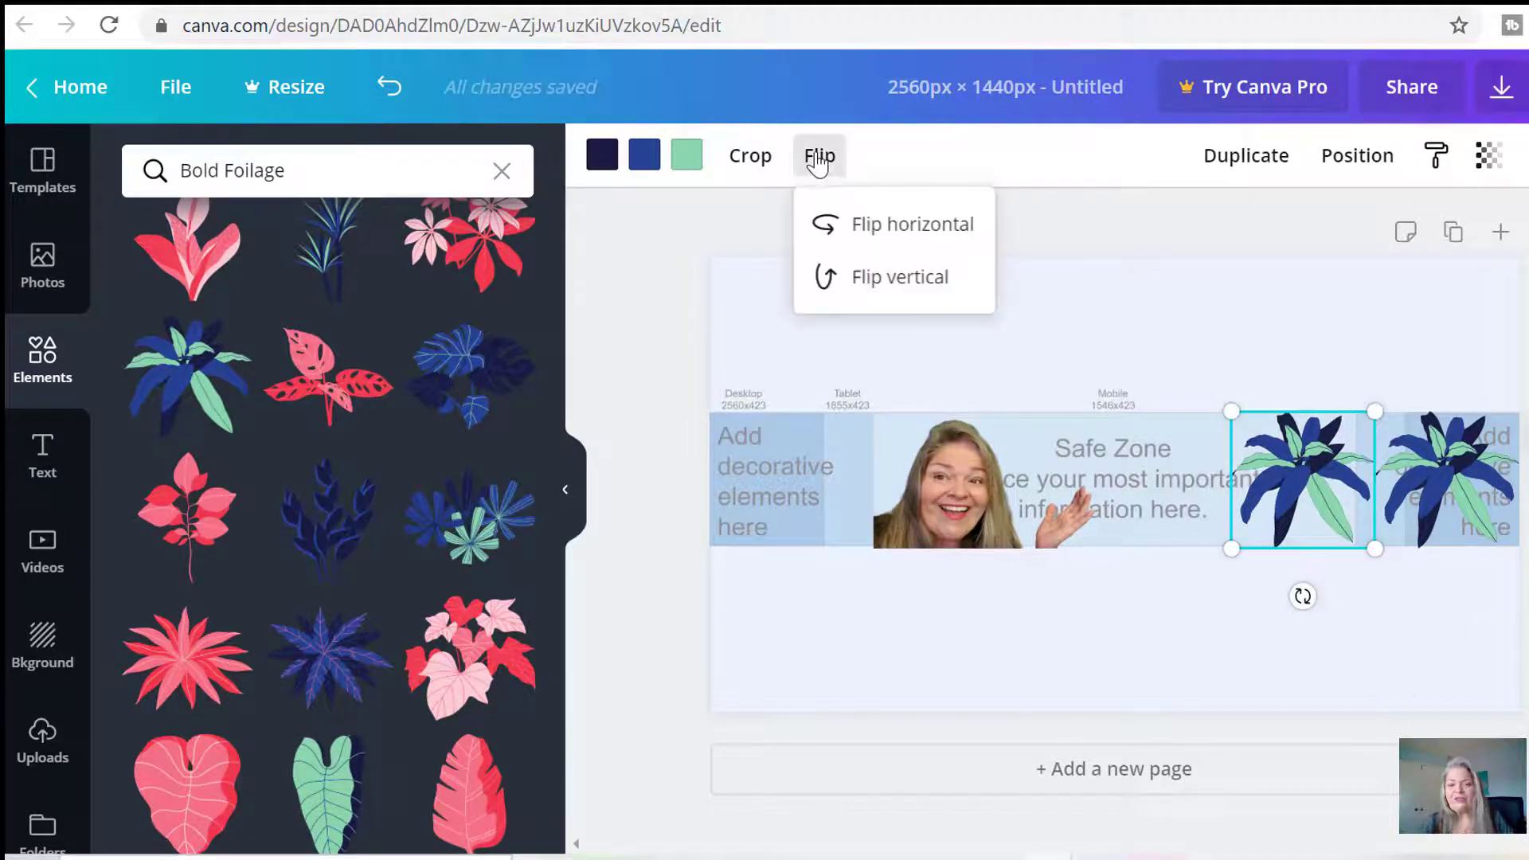
left_click(864, 230)
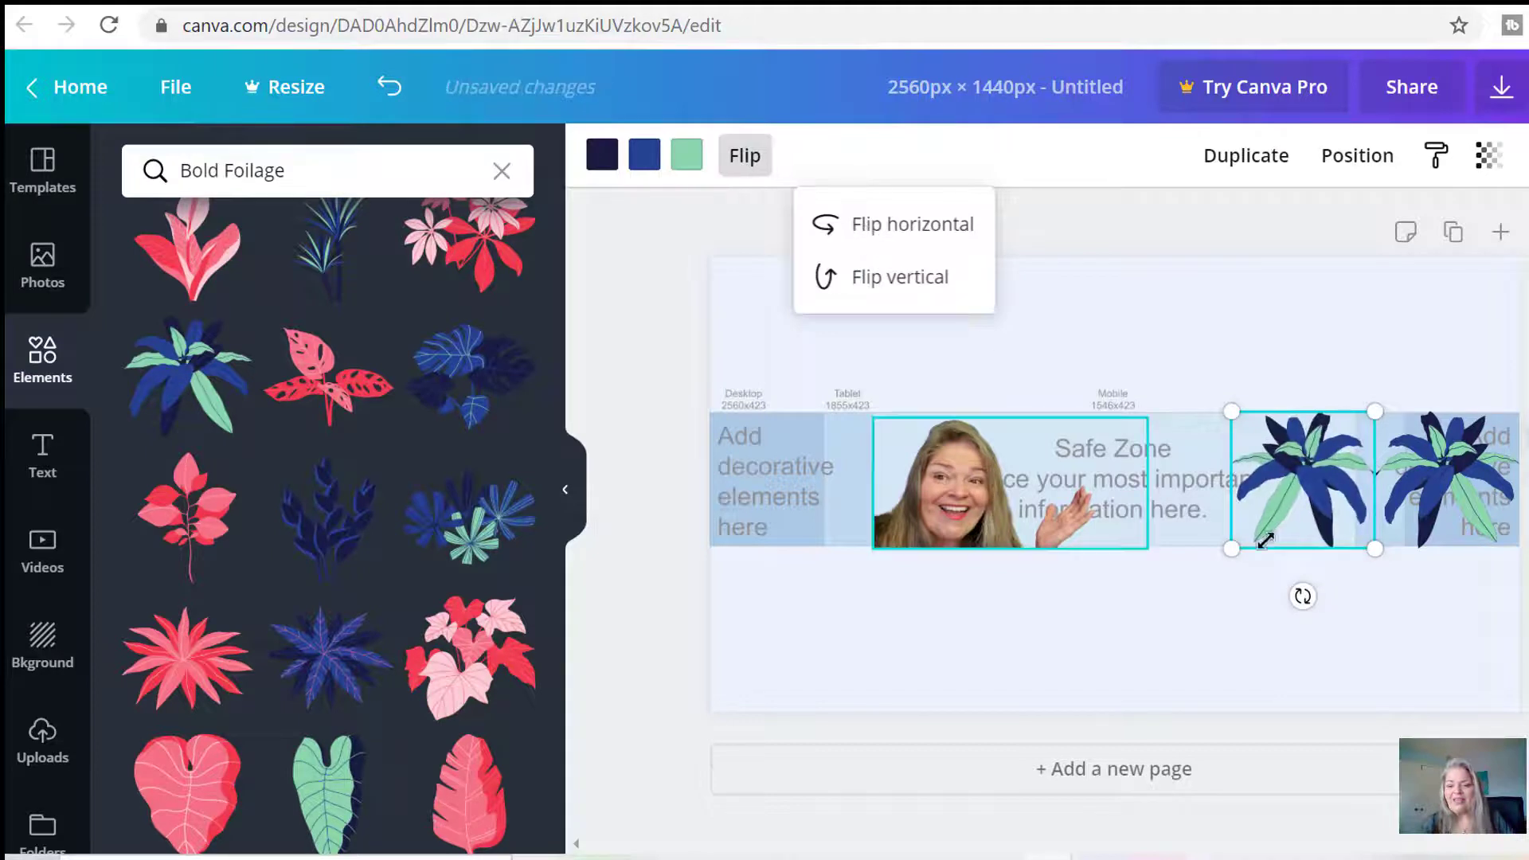
left_click_drag(1296, 461, 783, 465)
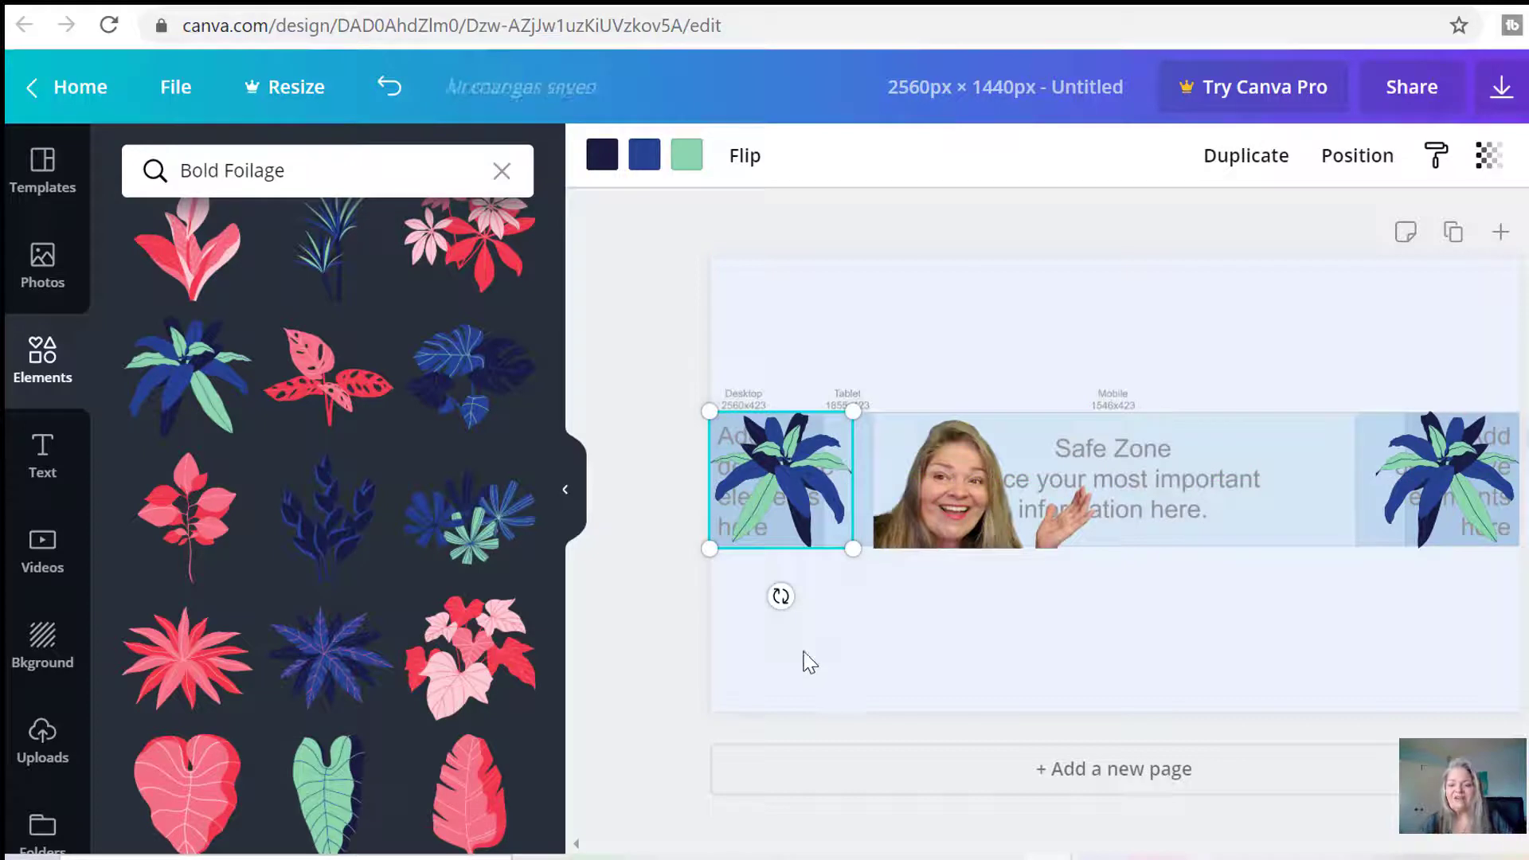
left_click(1007, 309)
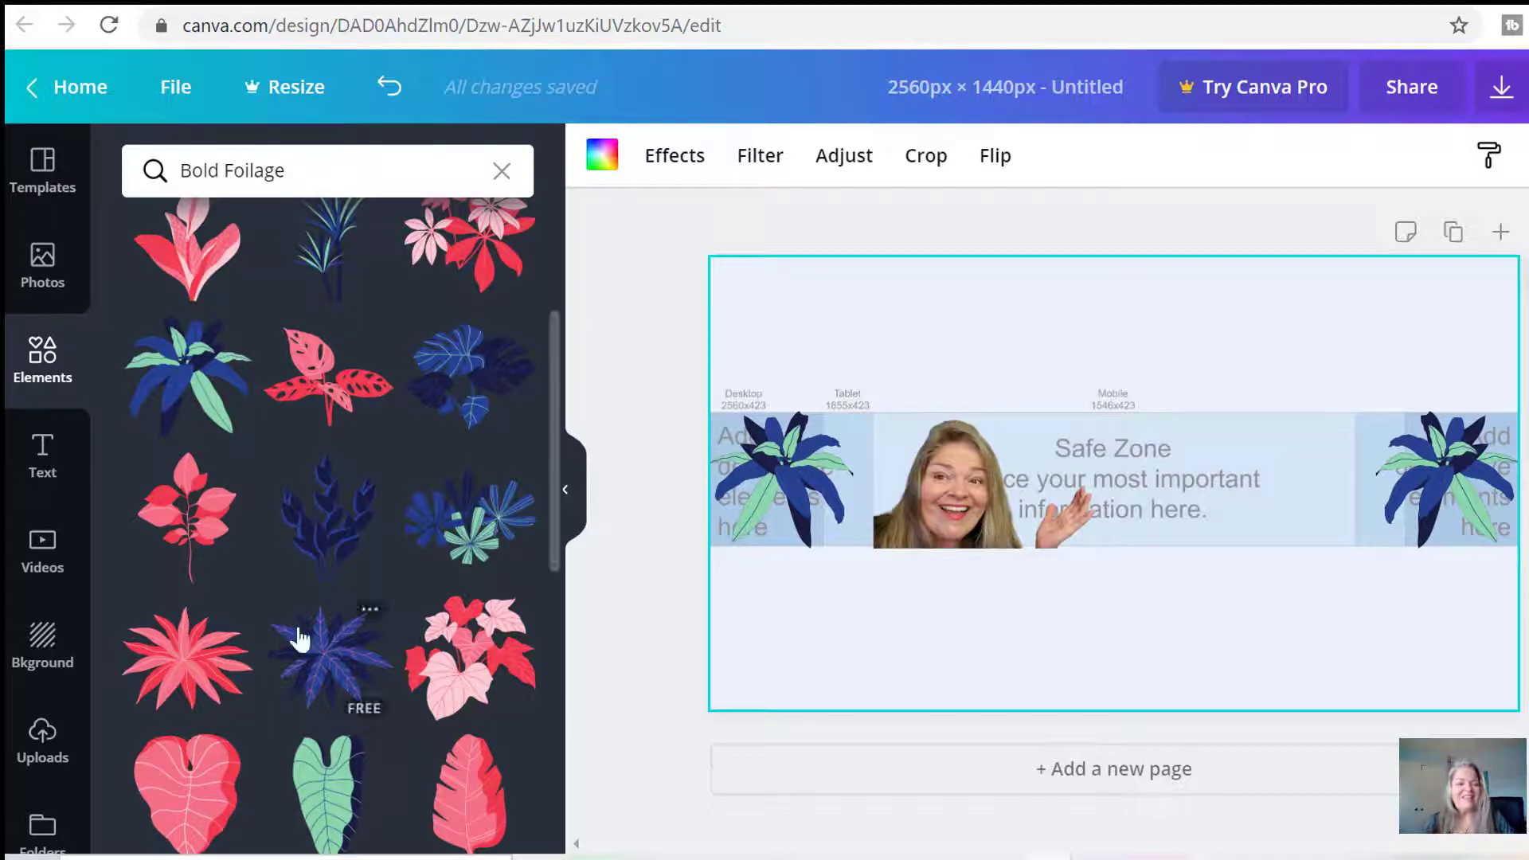
Add a heading, enlarge it to font size 109 and place it in the upper right part of the safe zone.
left_click(55, 472)
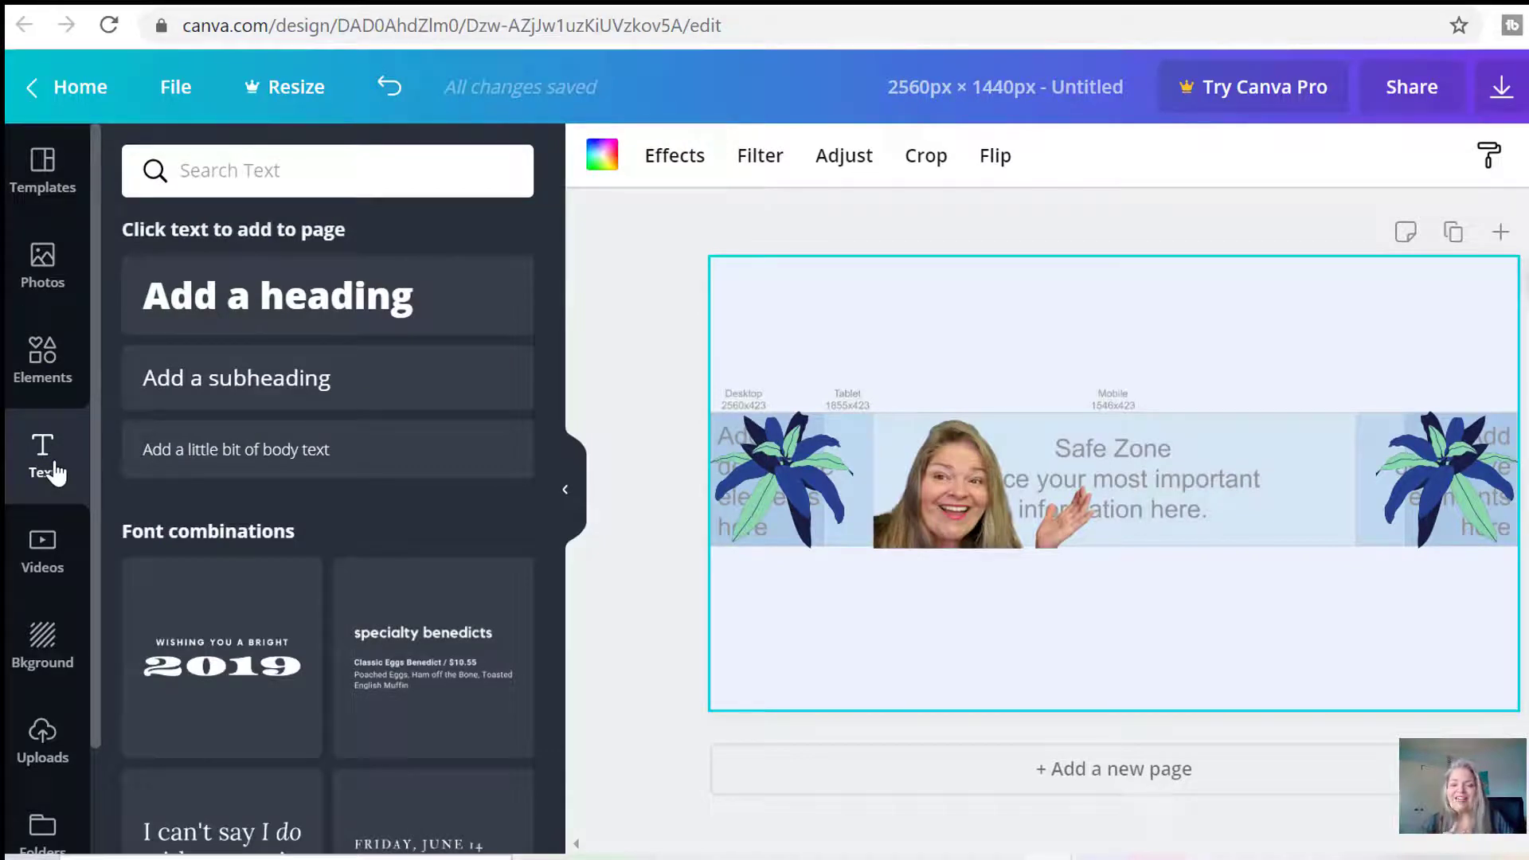
left_click(239, 304)
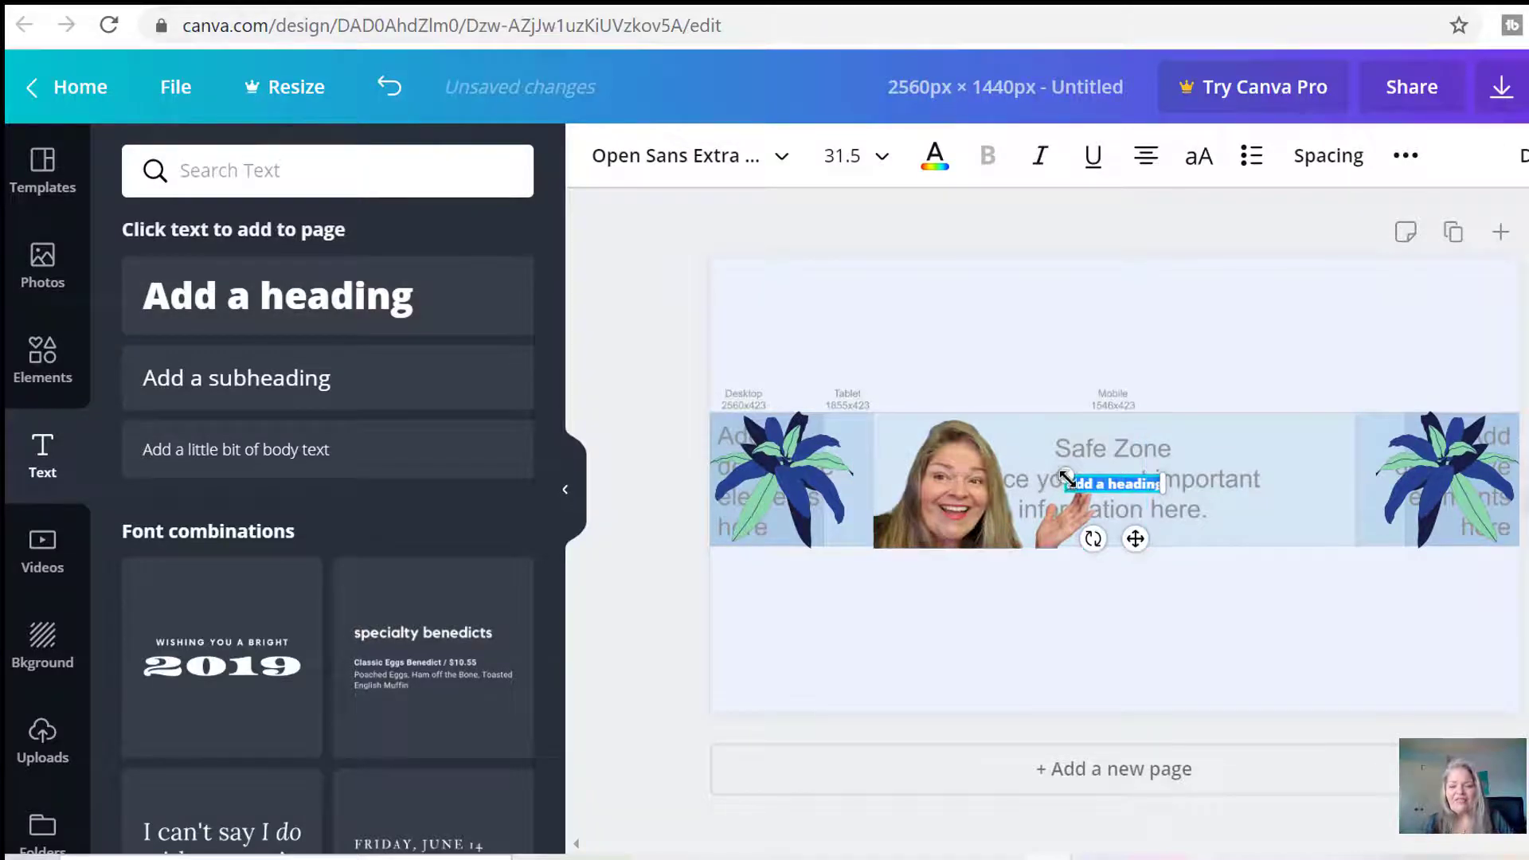
left_click_drag(1062, 475, 874, 444)
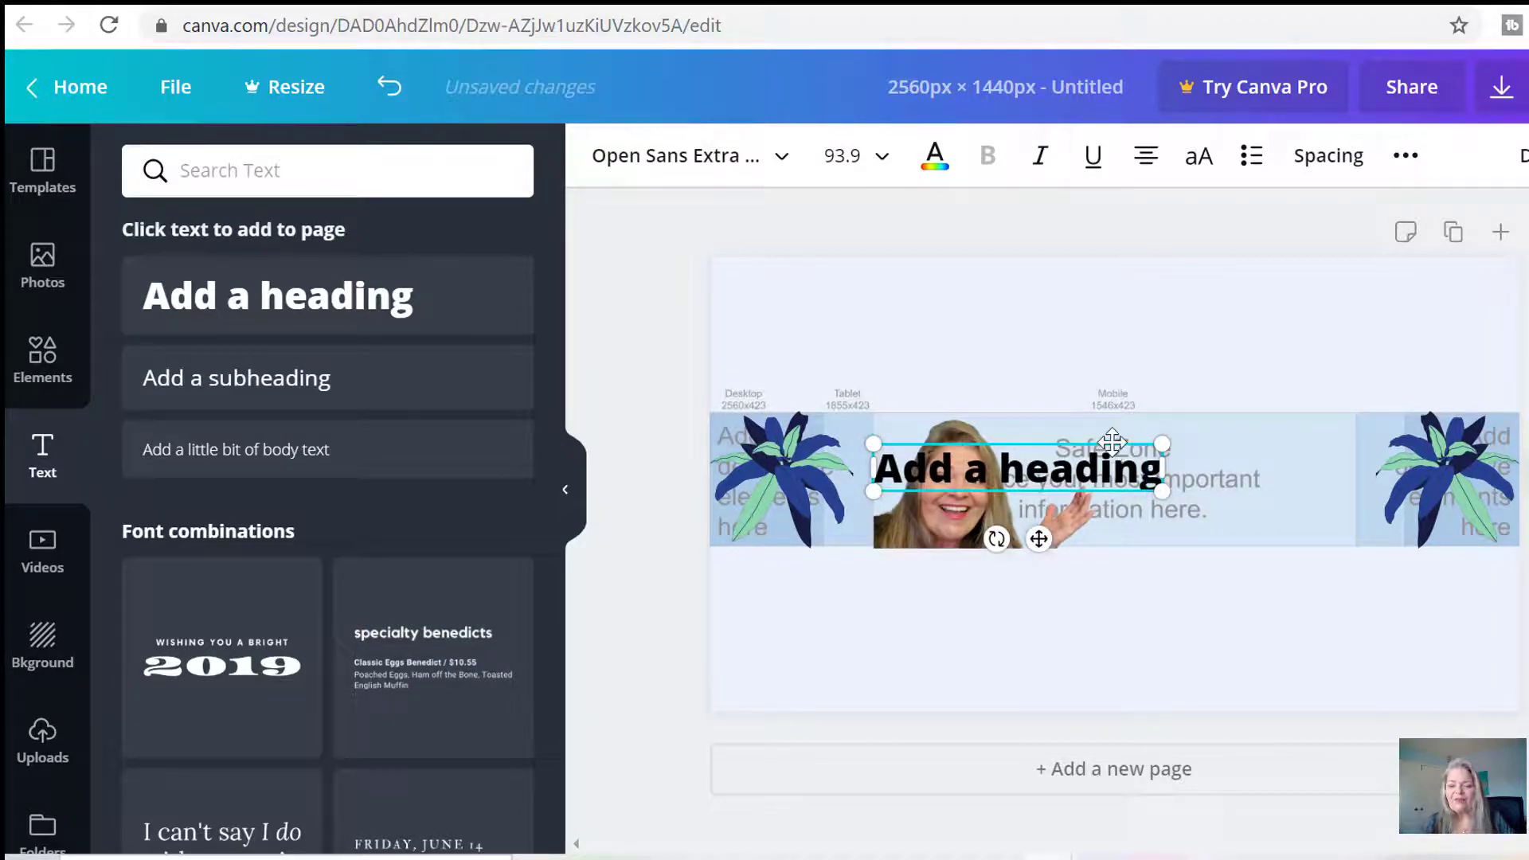
left_click_drag(1117, 448, 1298, 414)
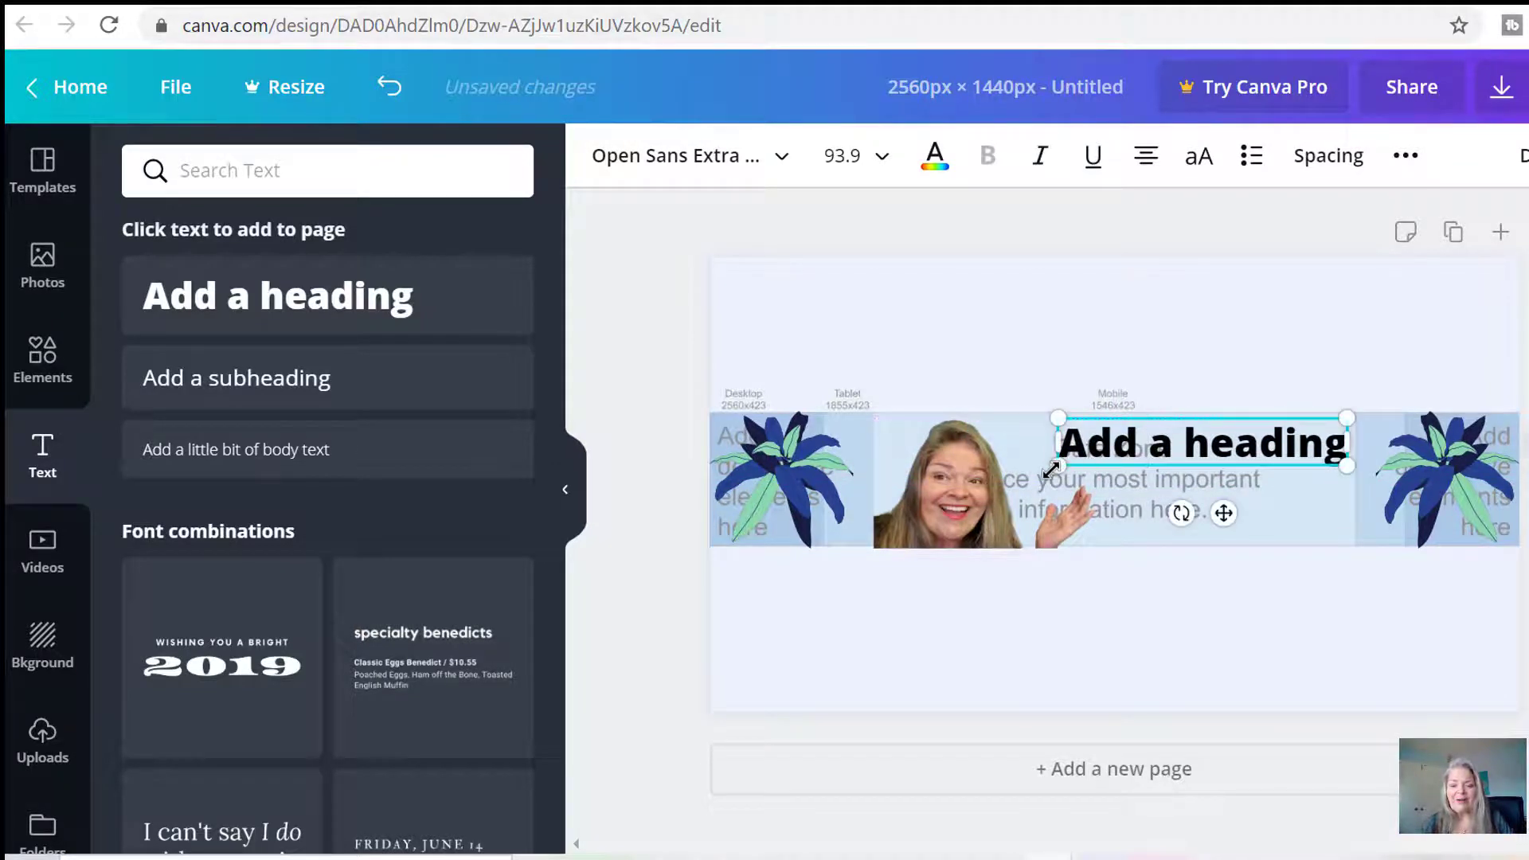
left_click_drag(1053, 467, 1011, 487)
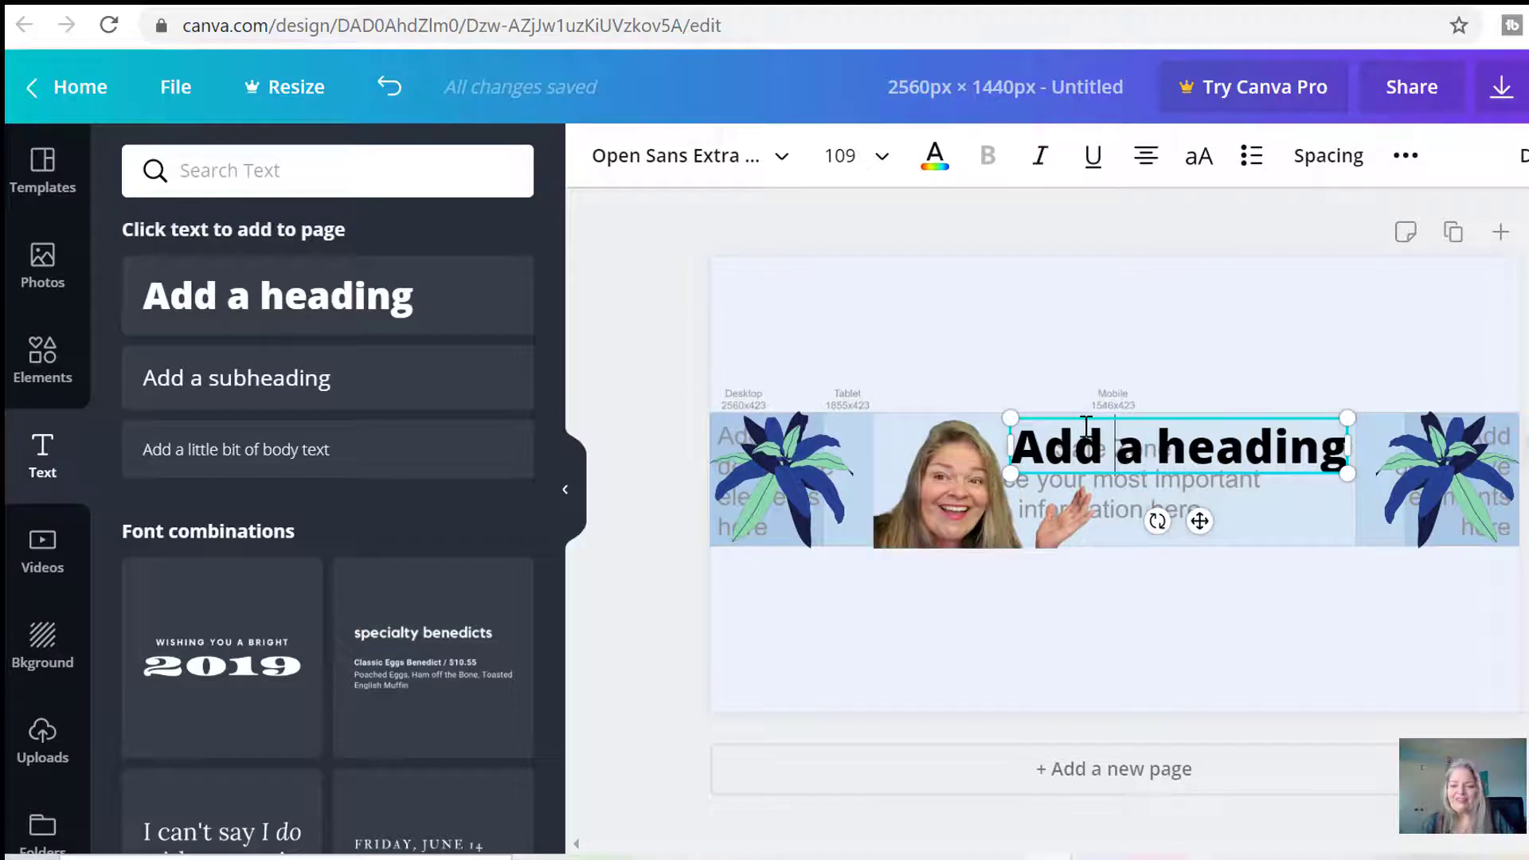
Replace the heading's placeholder text with the channel name.
double_click(1080, 430)
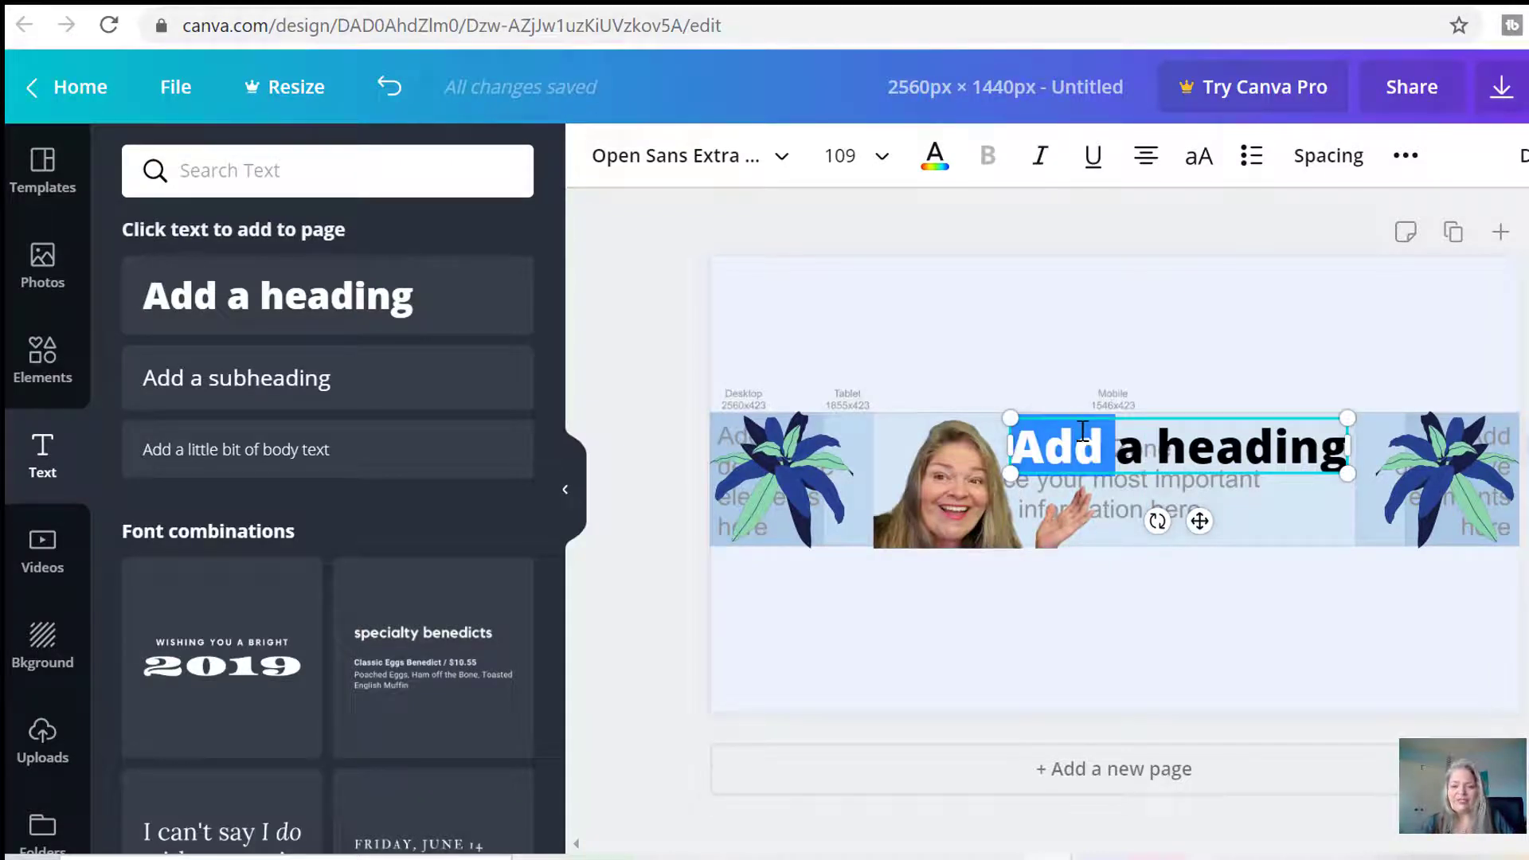
left_click(1121, 443)
left_click(1185, 445)
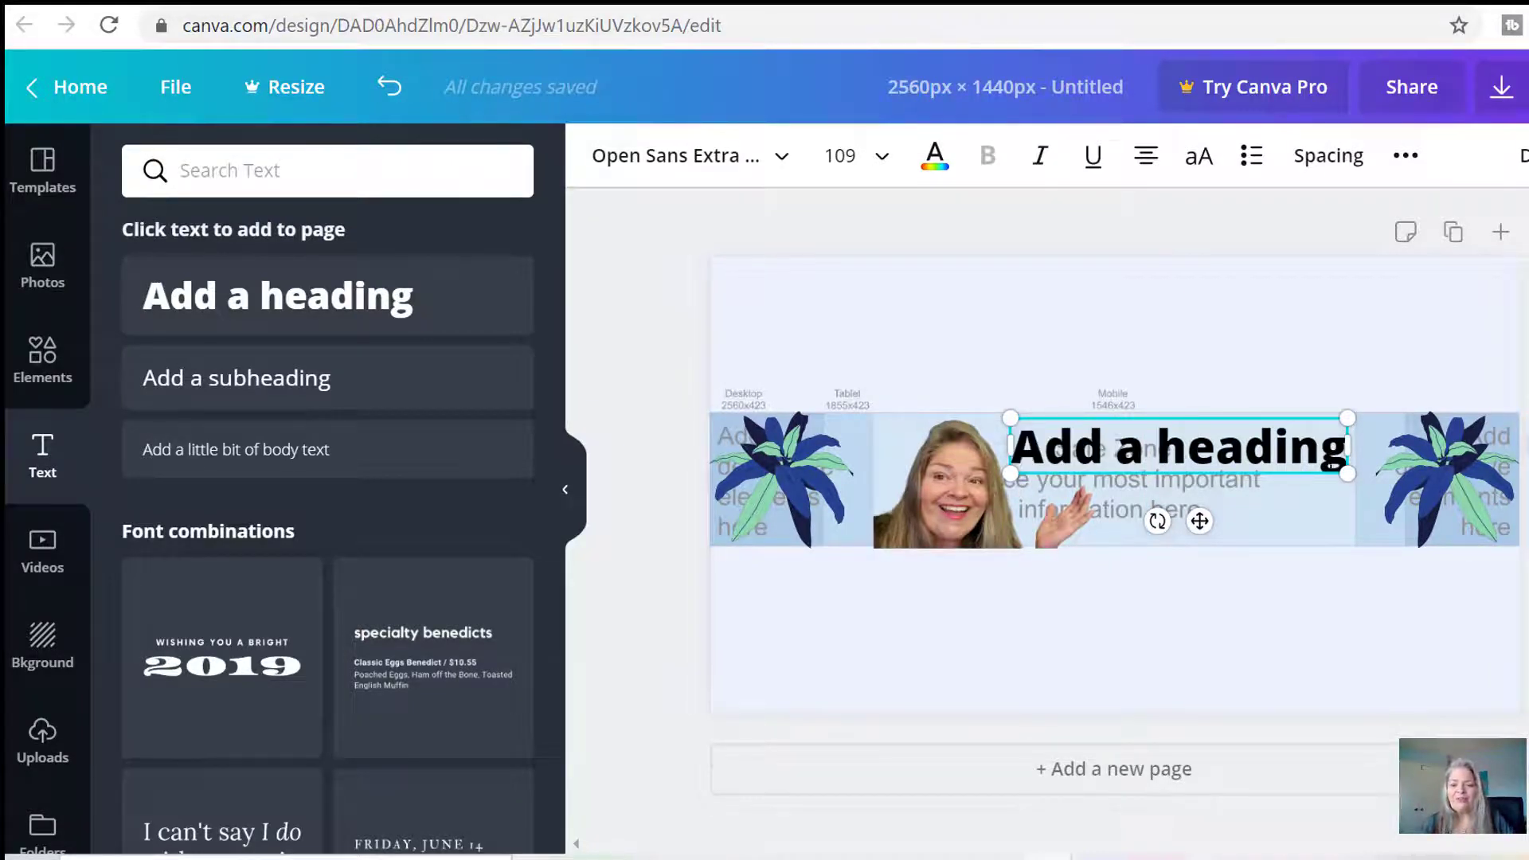
left_click_drag(1344, 450, 1023, 448)
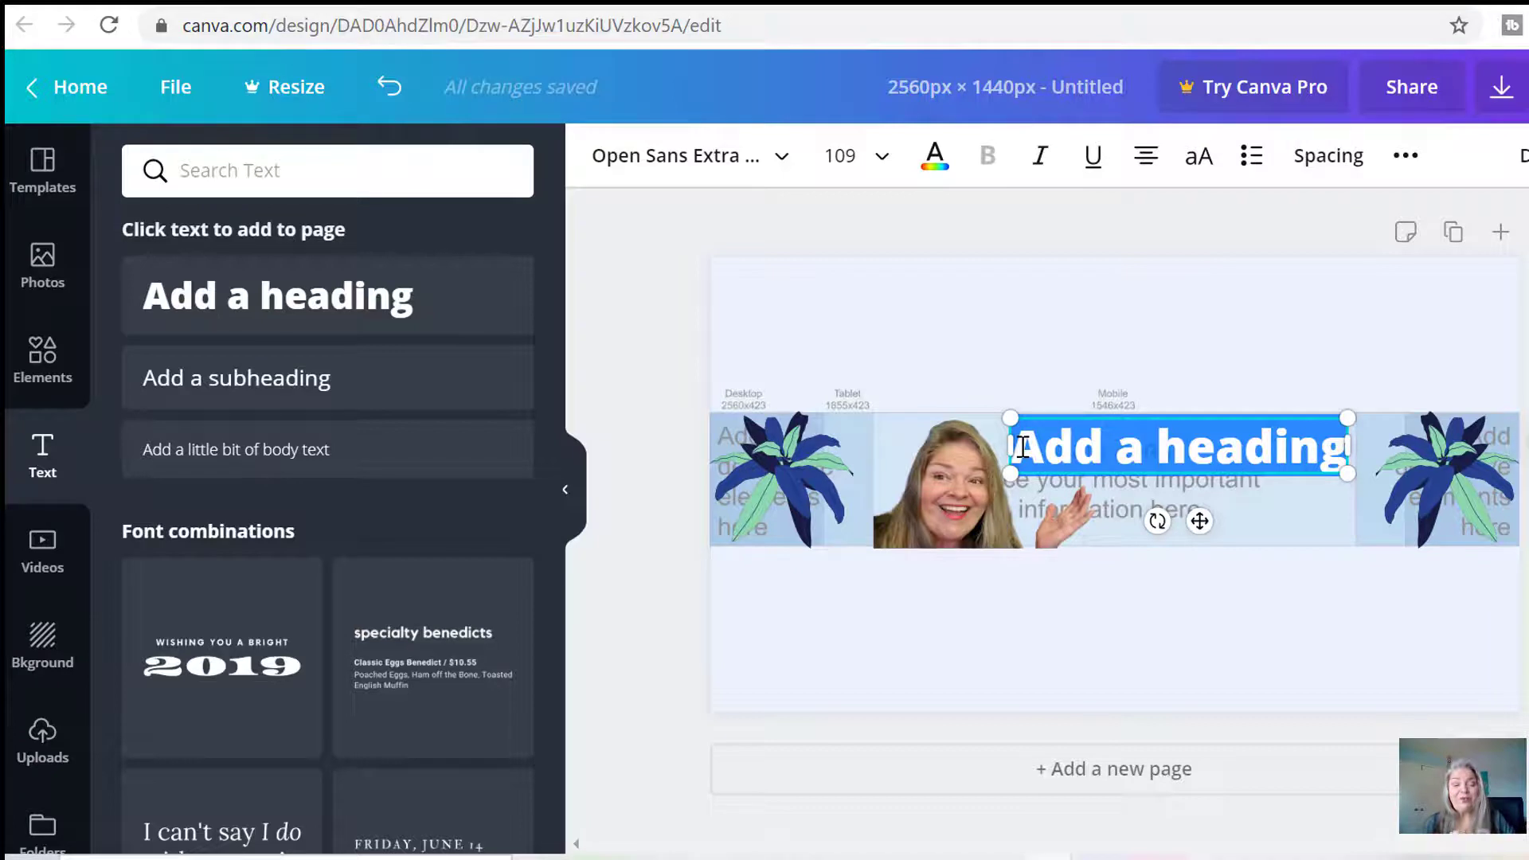
type("Mrs")
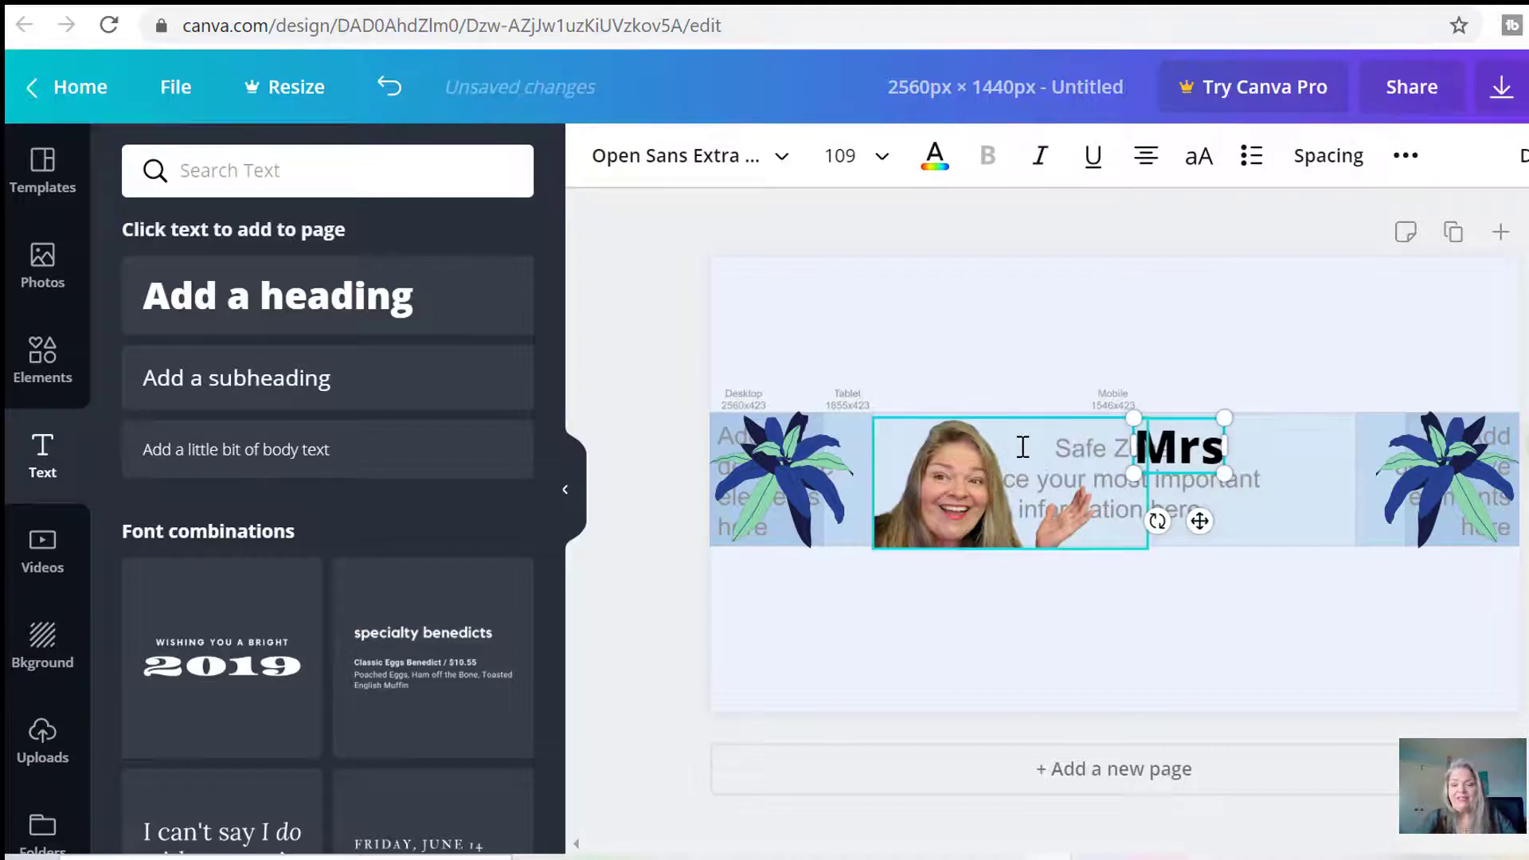
type("PTarleton")
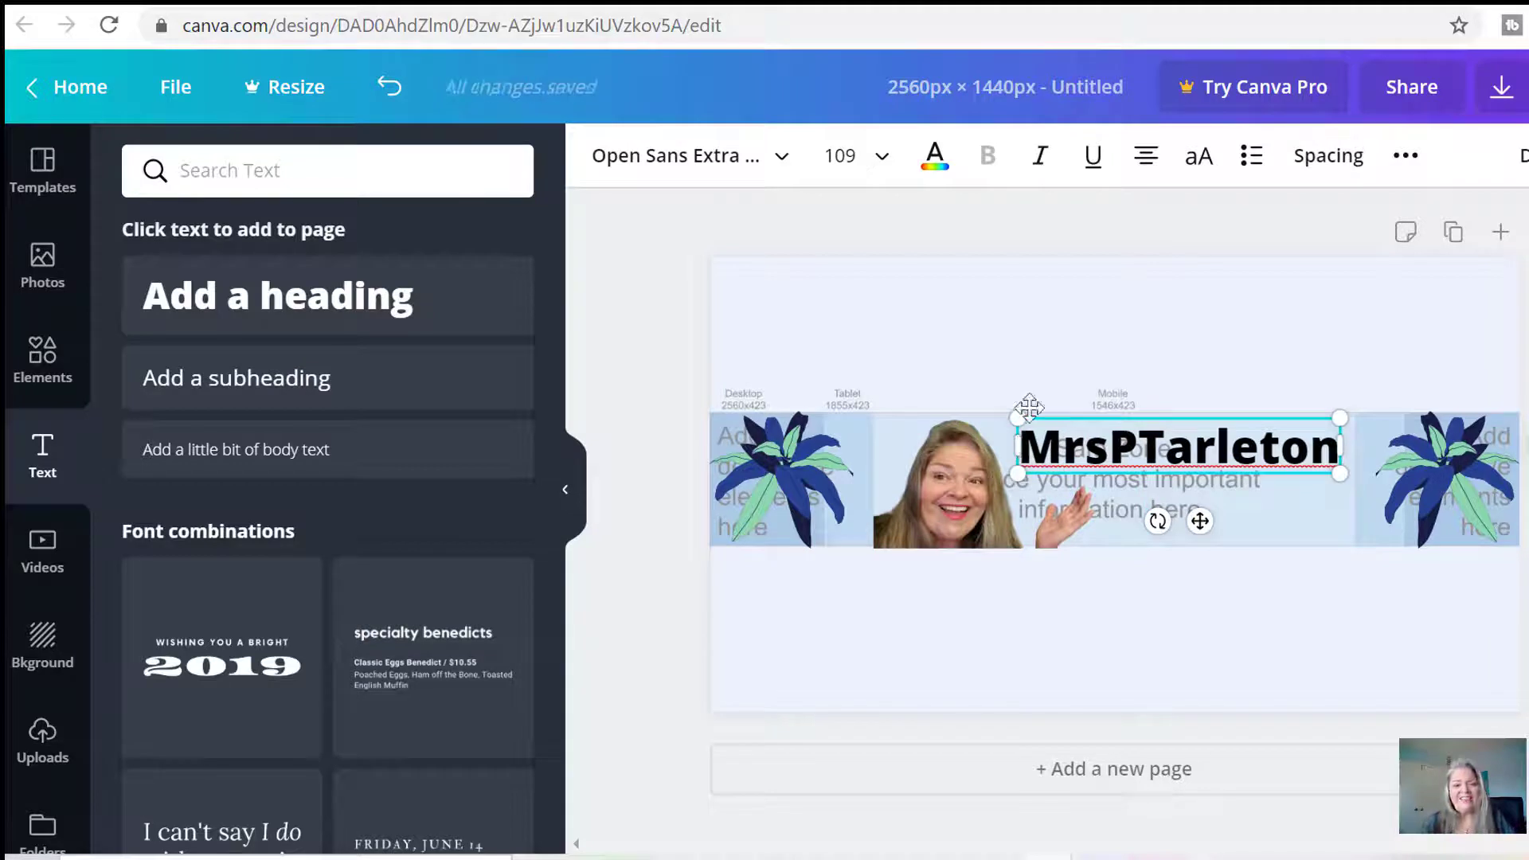
Set the channel name in the Adigiana Toybox font and enlarge it to size 116, widening its text box to the safe zone's right end.
left_click(785, 159)
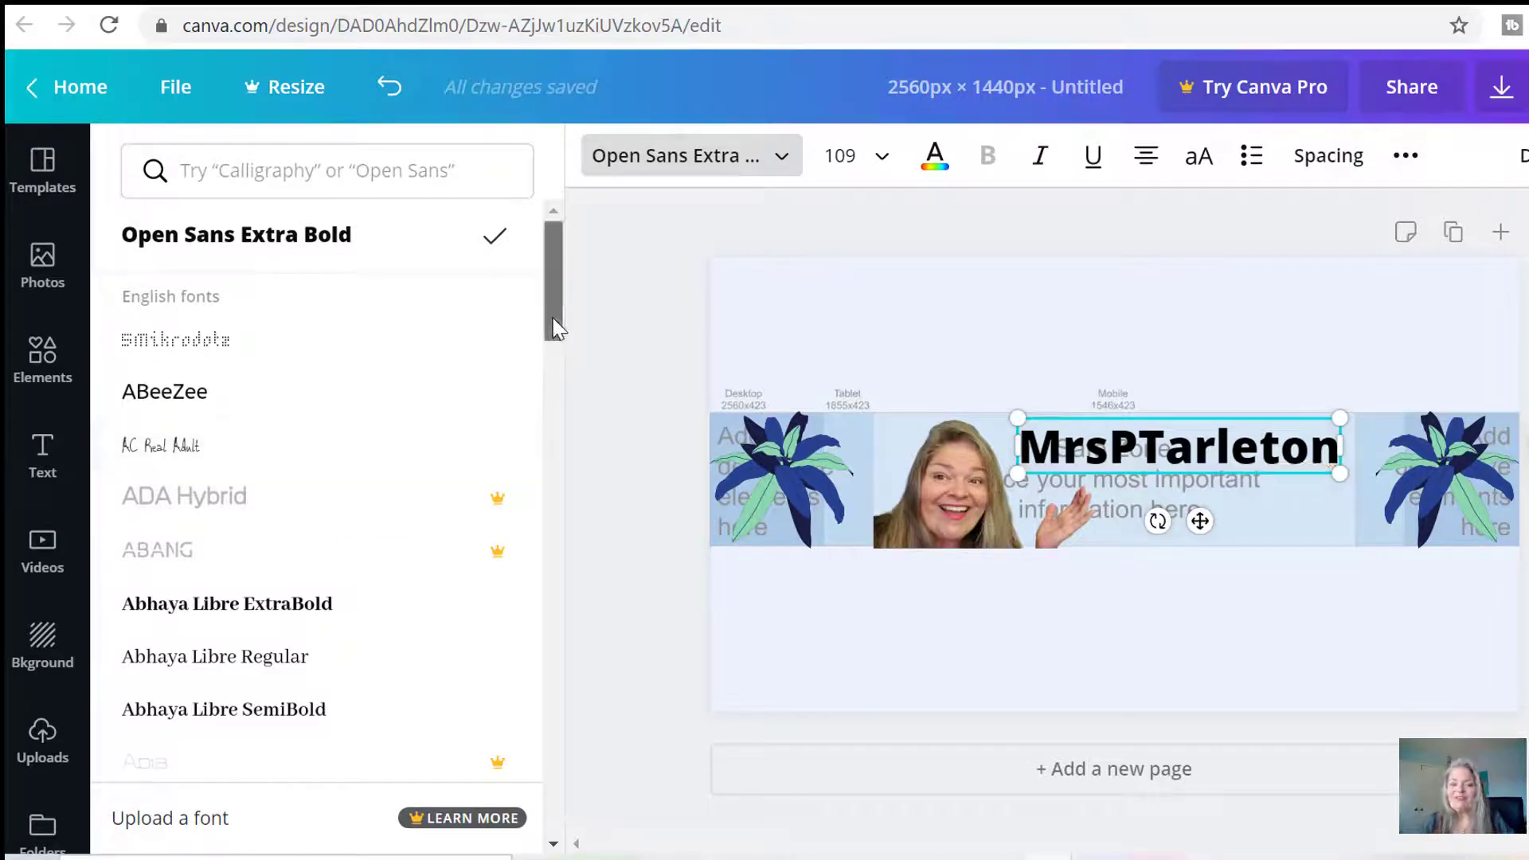
left_click_drag(555, 328, 557, 465)
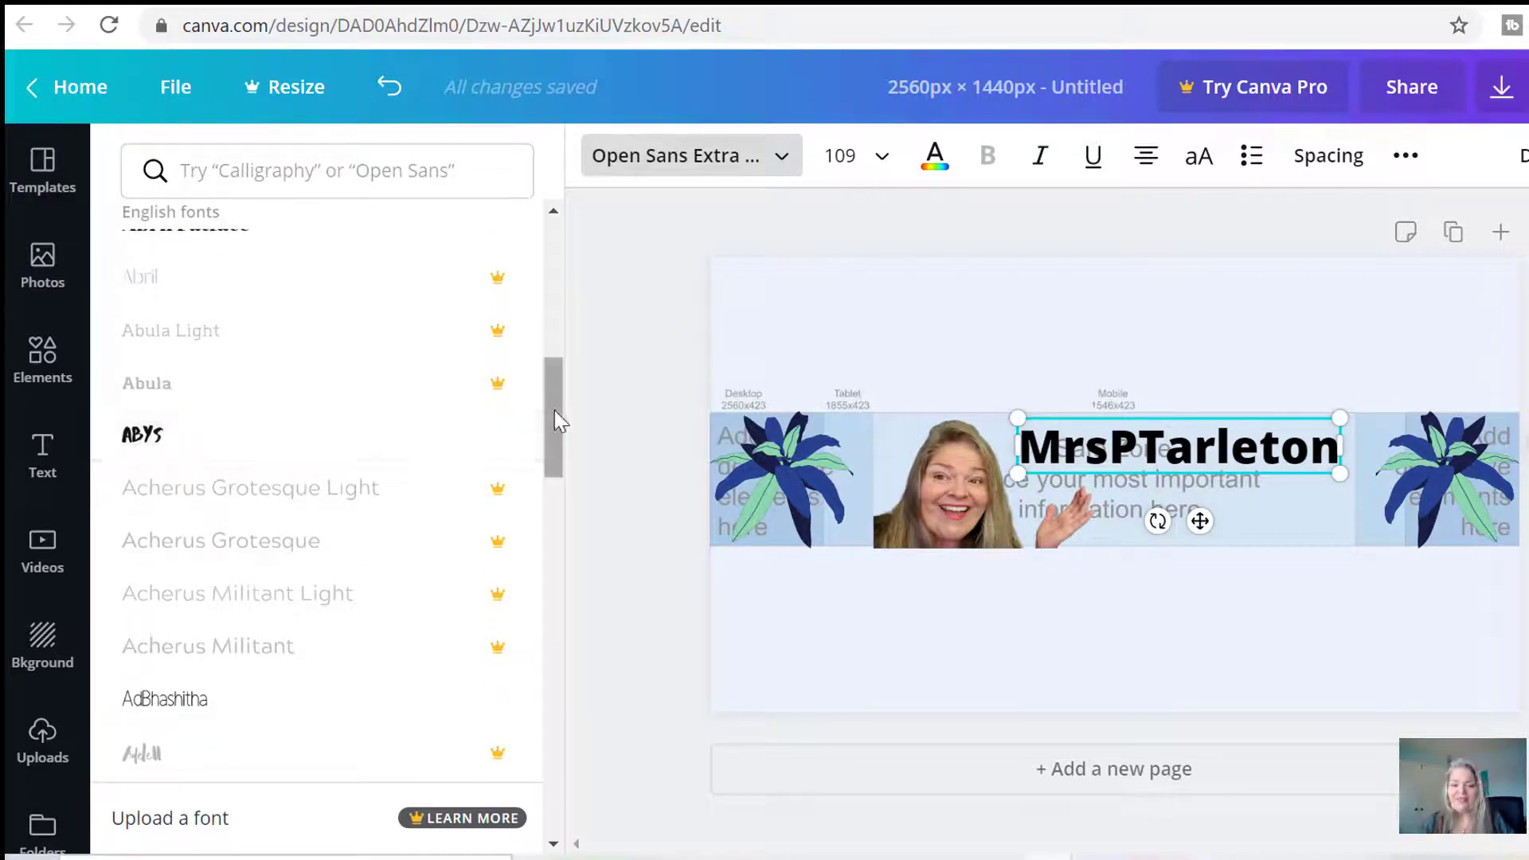
left_click_drag(562, 421, 582, 496)
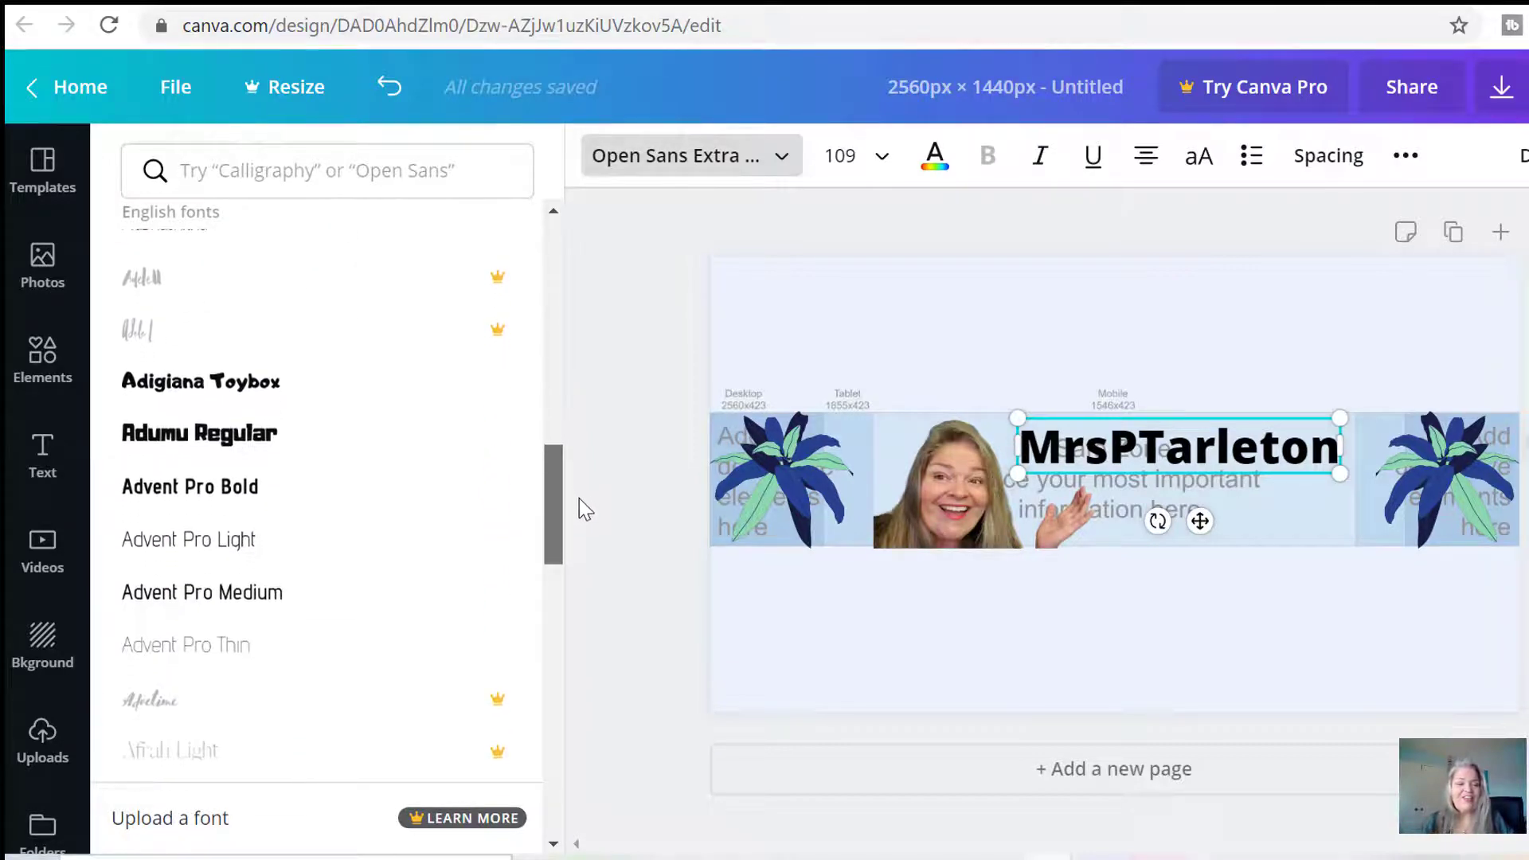
left_click(259, 404)
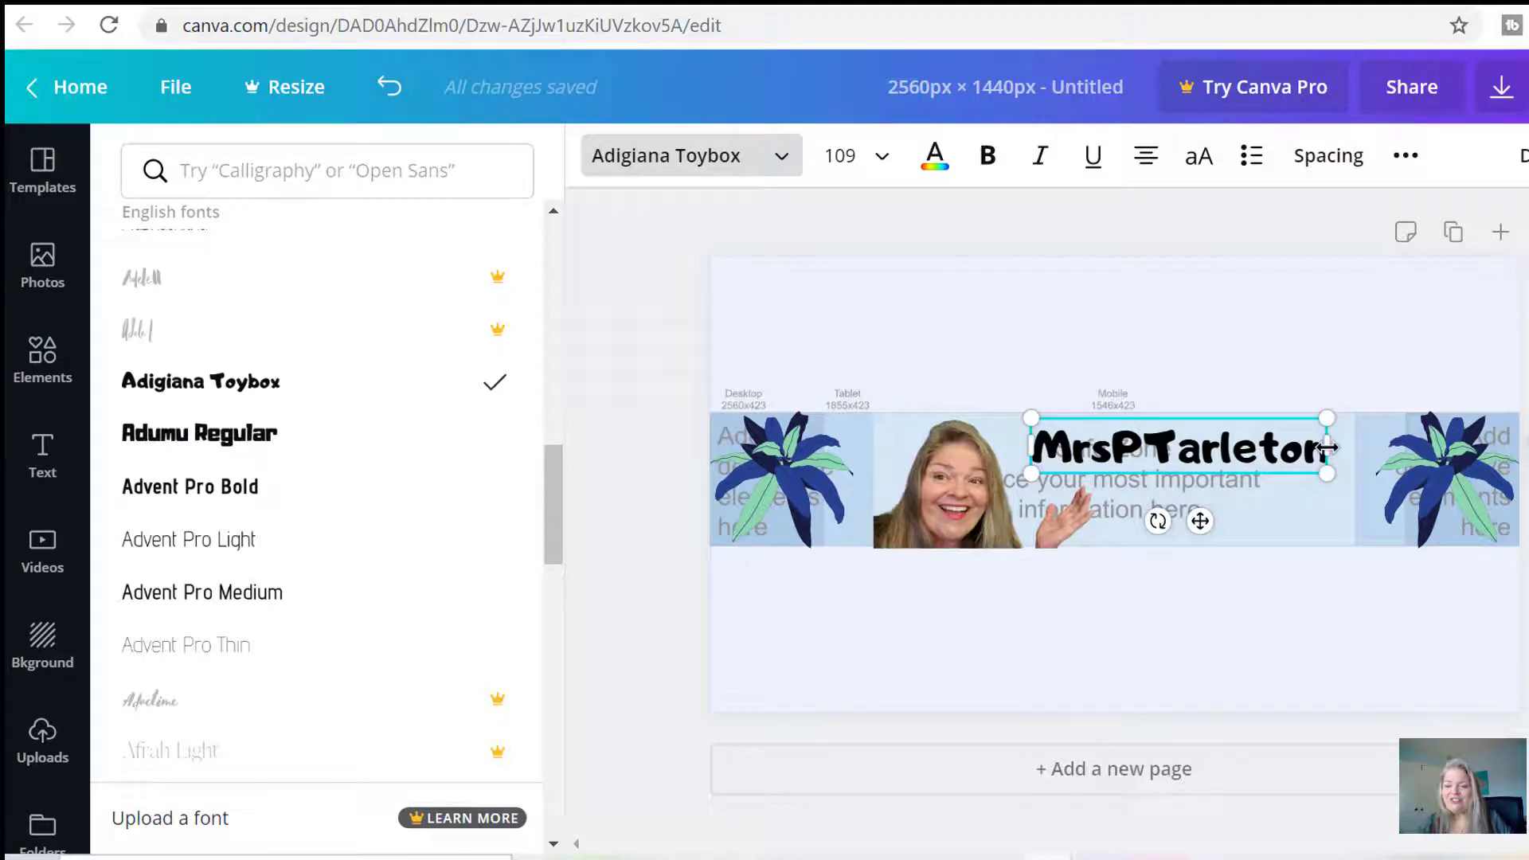
left_click_drag(1326, 447, 1356, 447)
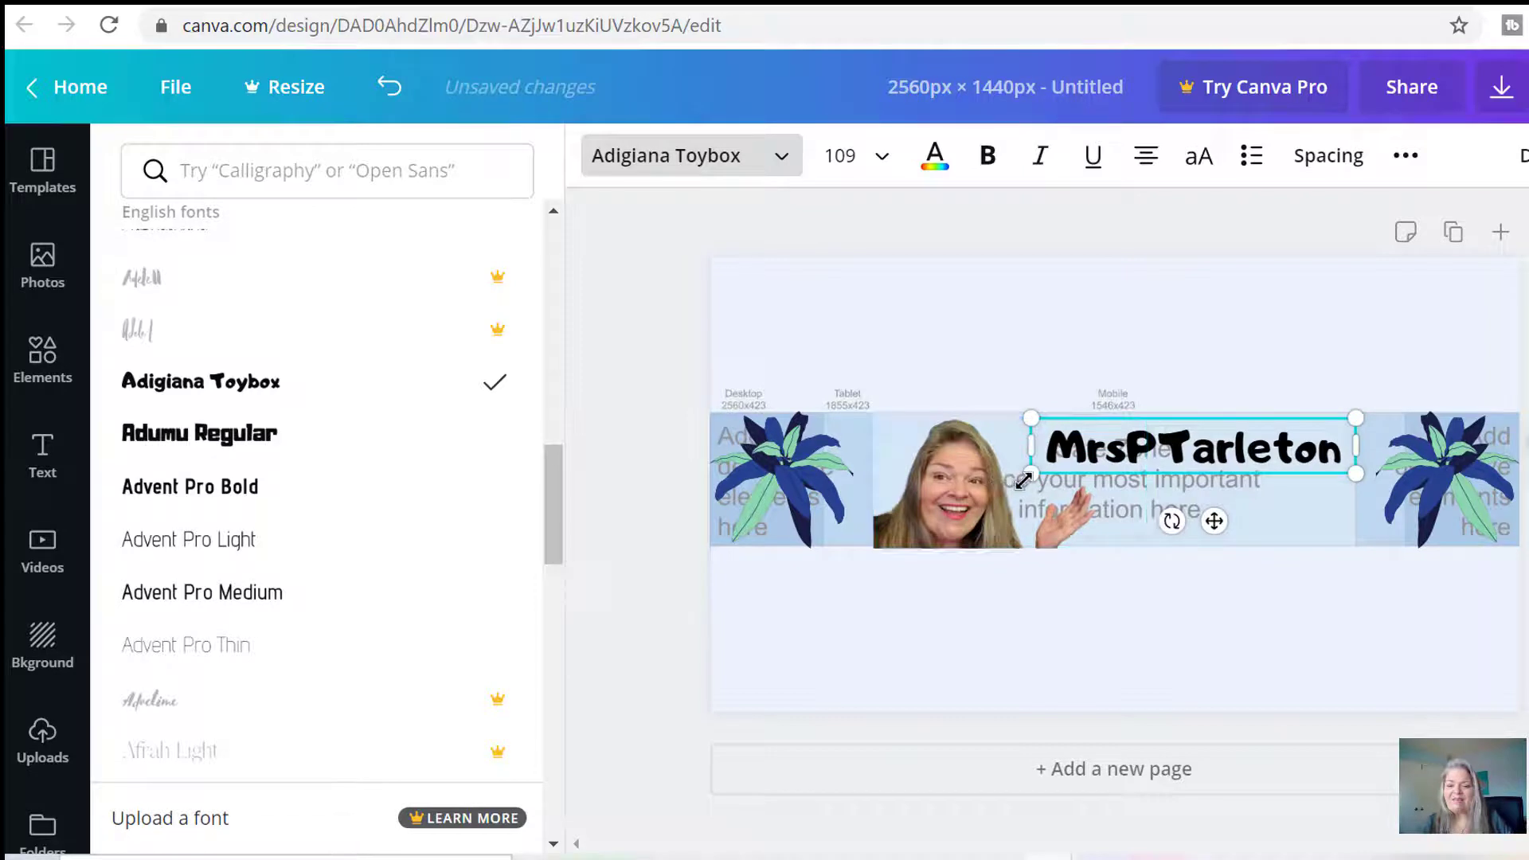
left_click_drag(1027, 476, 1009, 483)
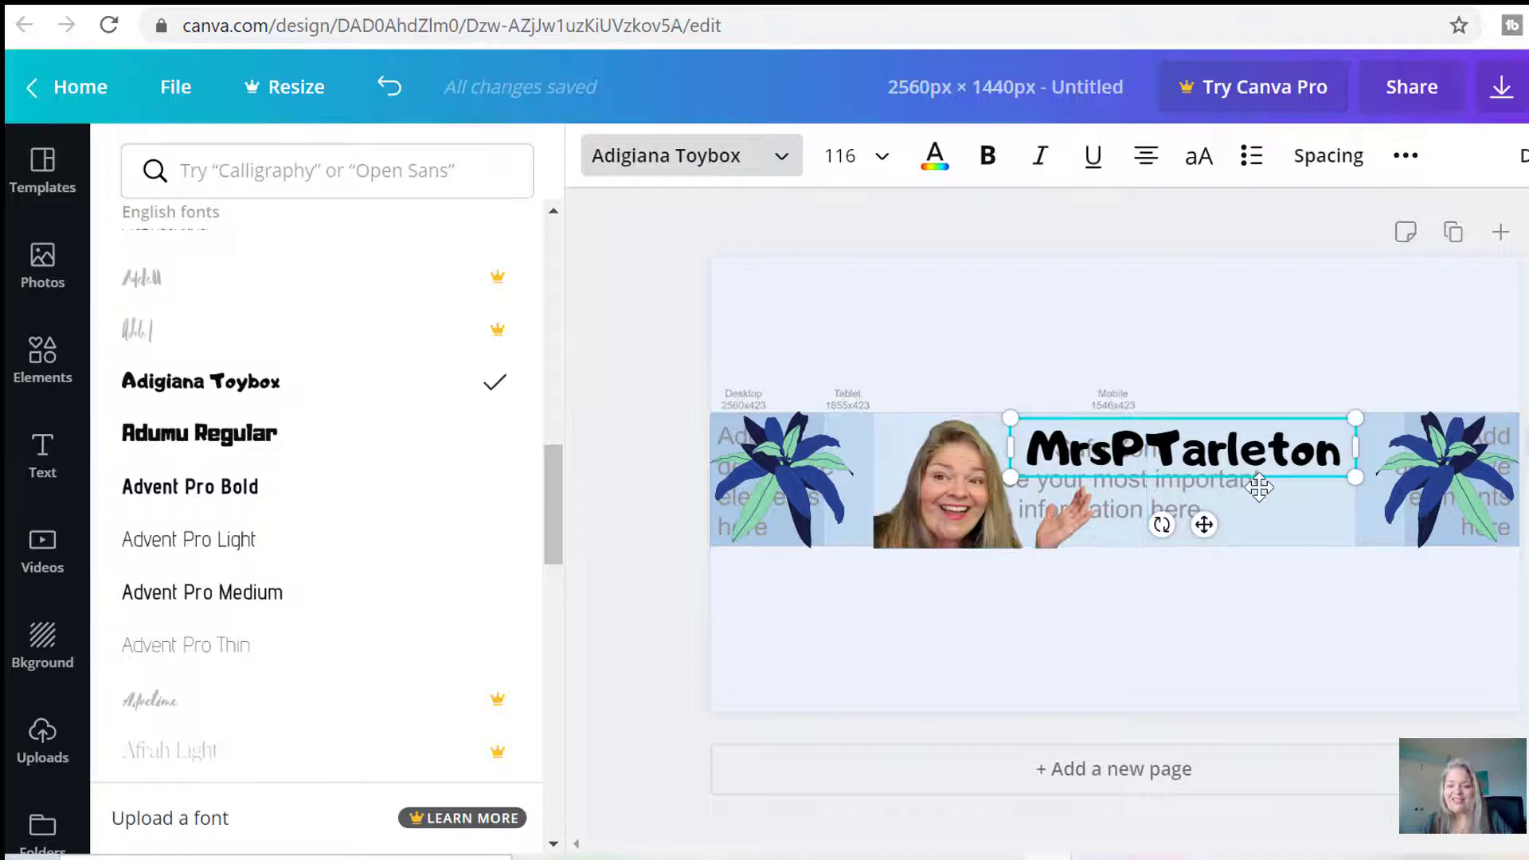
left_click(1168, 637)
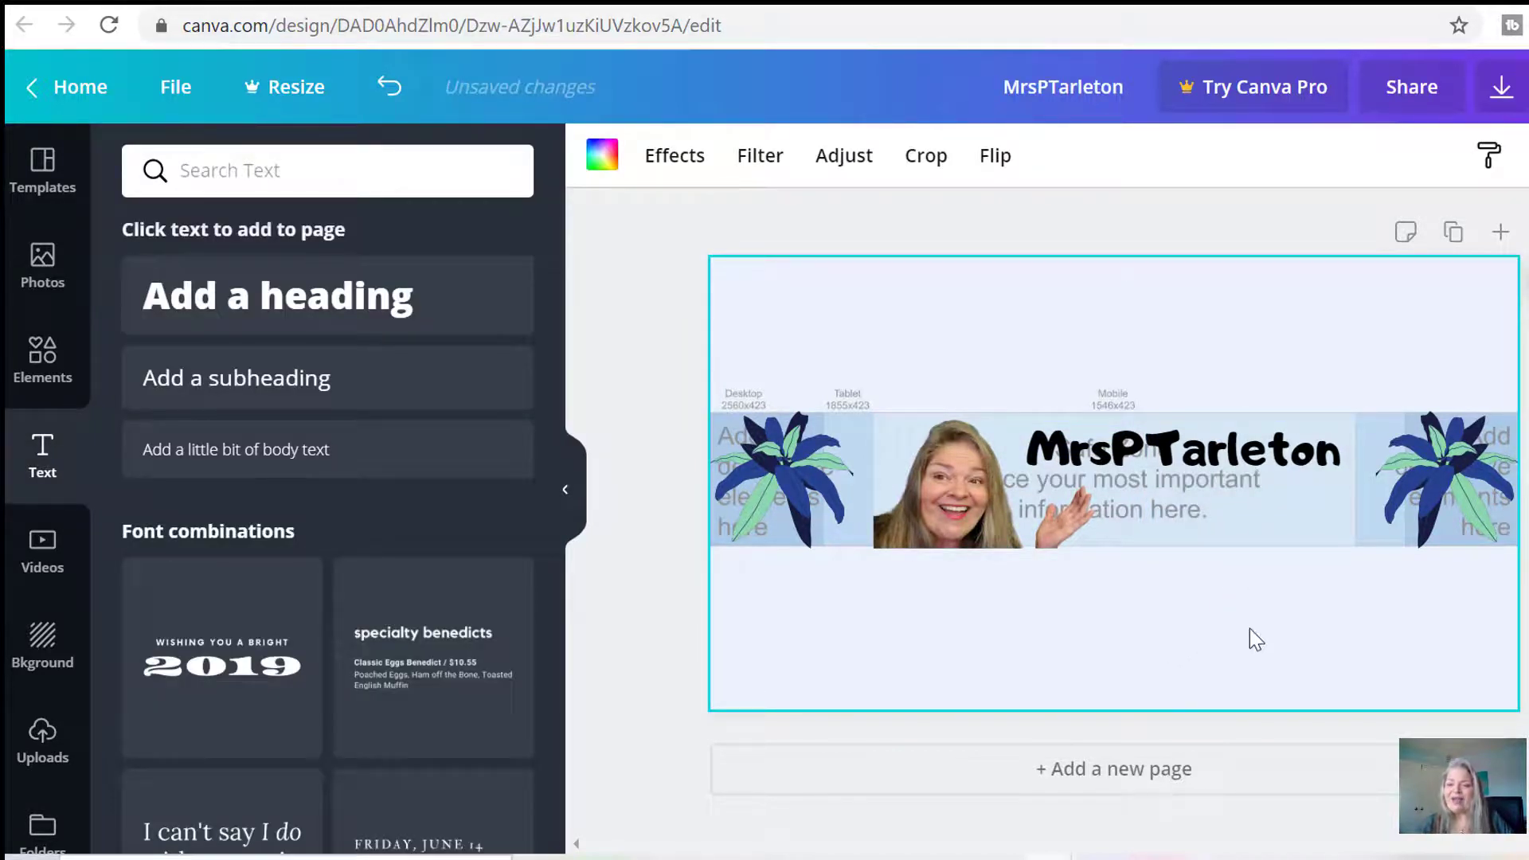
Set the safe-zone guide's transparency to 30 and lock the guide.
left_click(1522, 163)
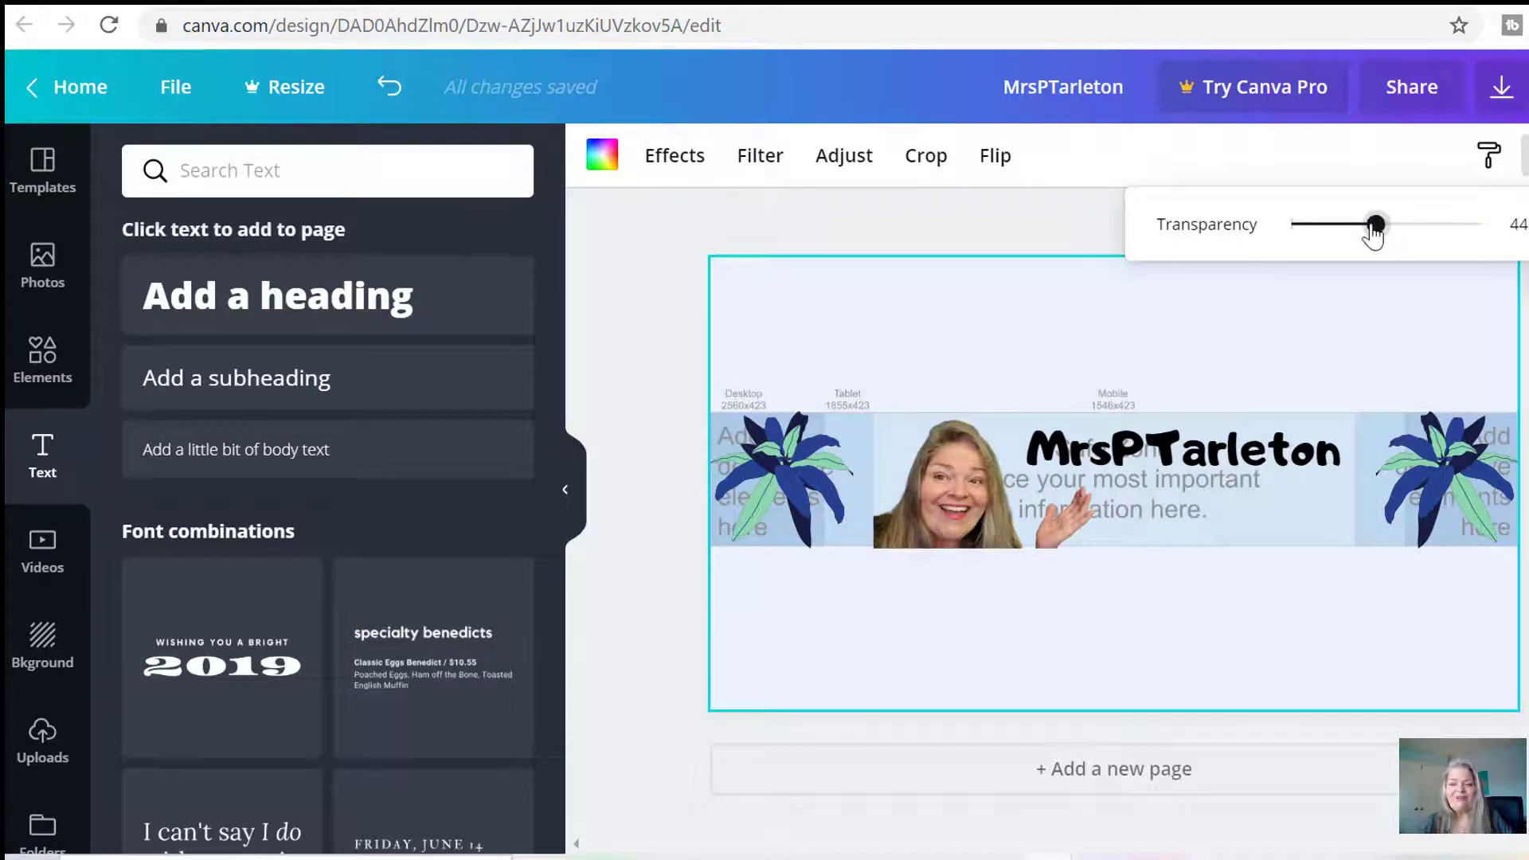
left_click_drag(1374, 227, 1283, 239)
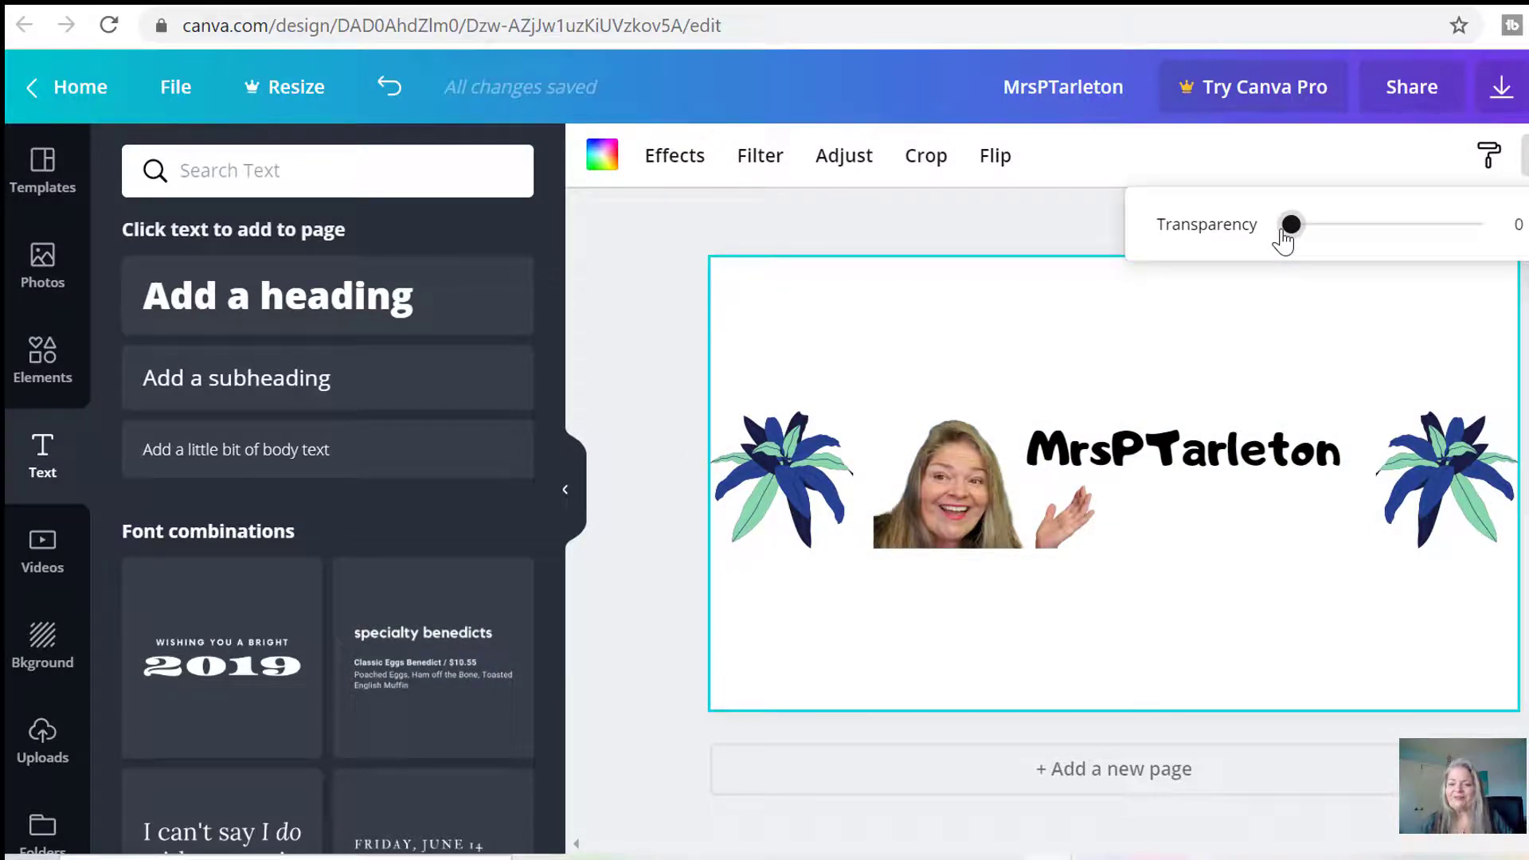
left_click_drag(1286, 229, 1348, 226)
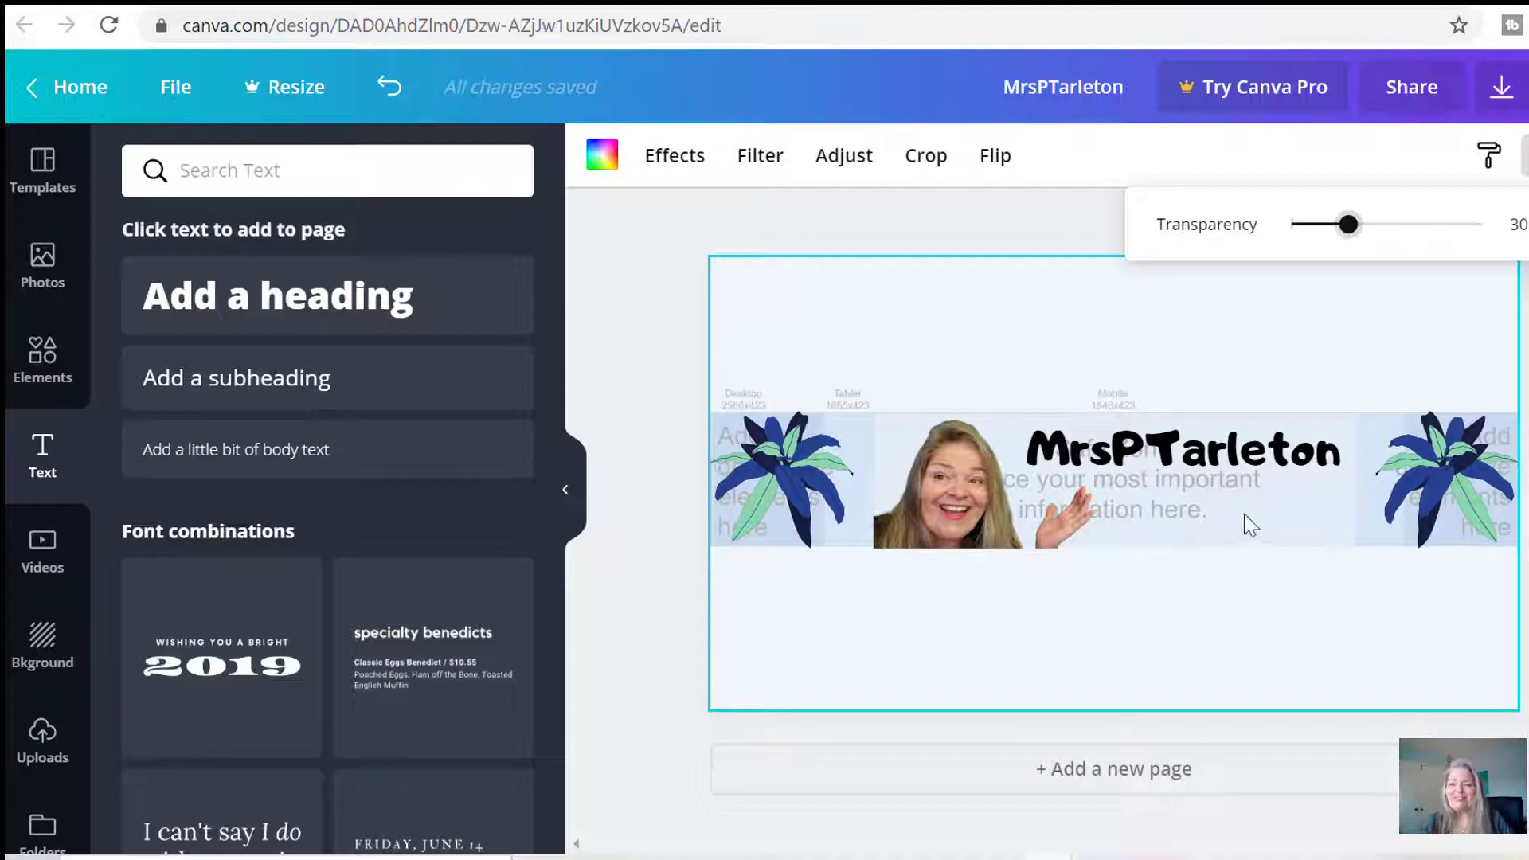
left_click(1528, 155)
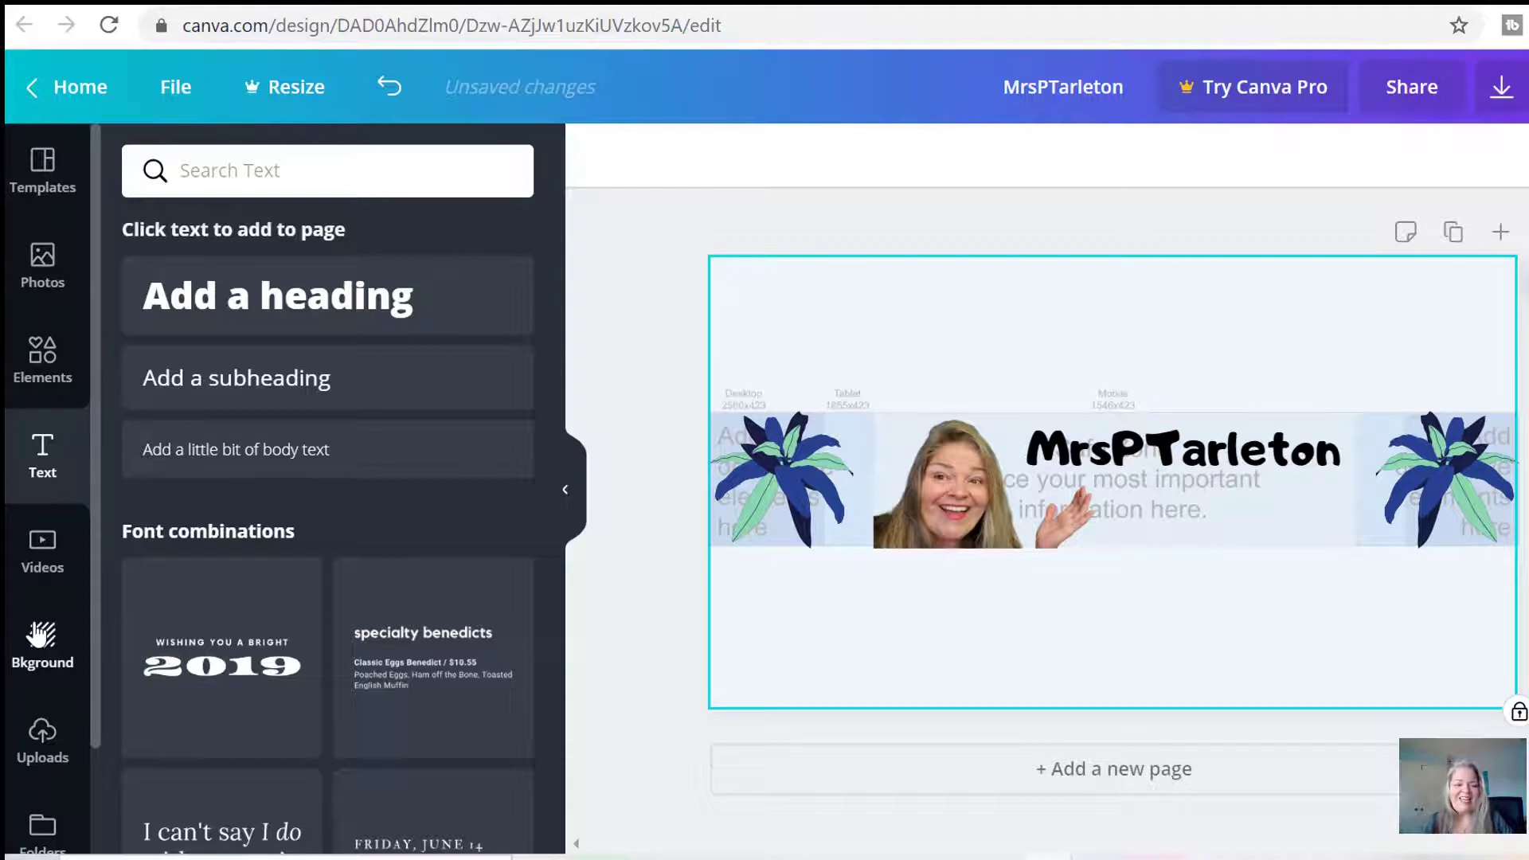
Add a second heading, enlarge it to font size 76.8 and place it directly below the channel name, near the safe zone's right end.
left_click(296, 299)
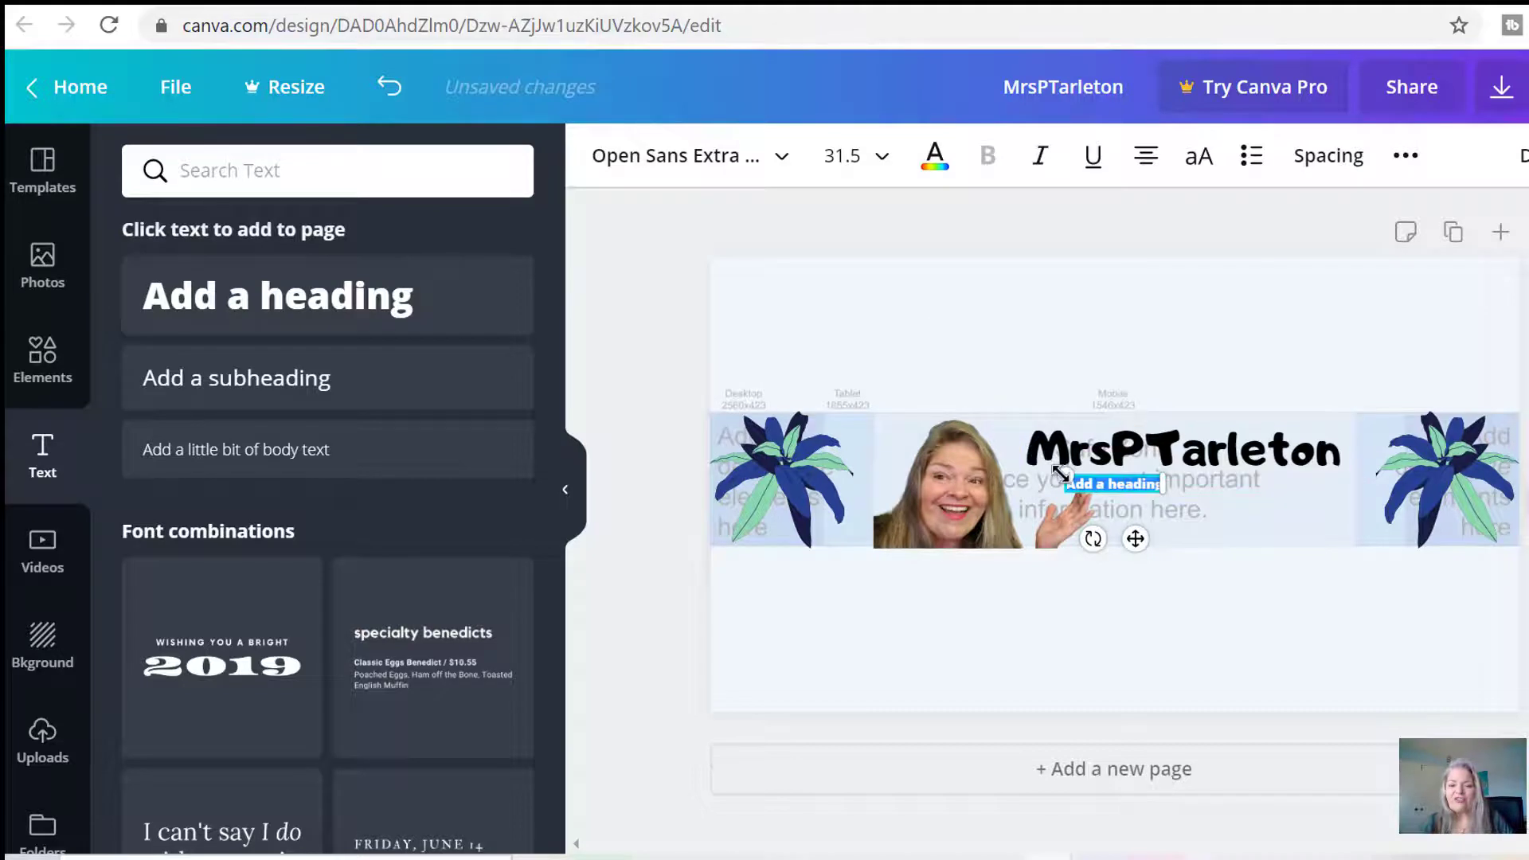
left_click_drag(1064, 475, 1001, 465)
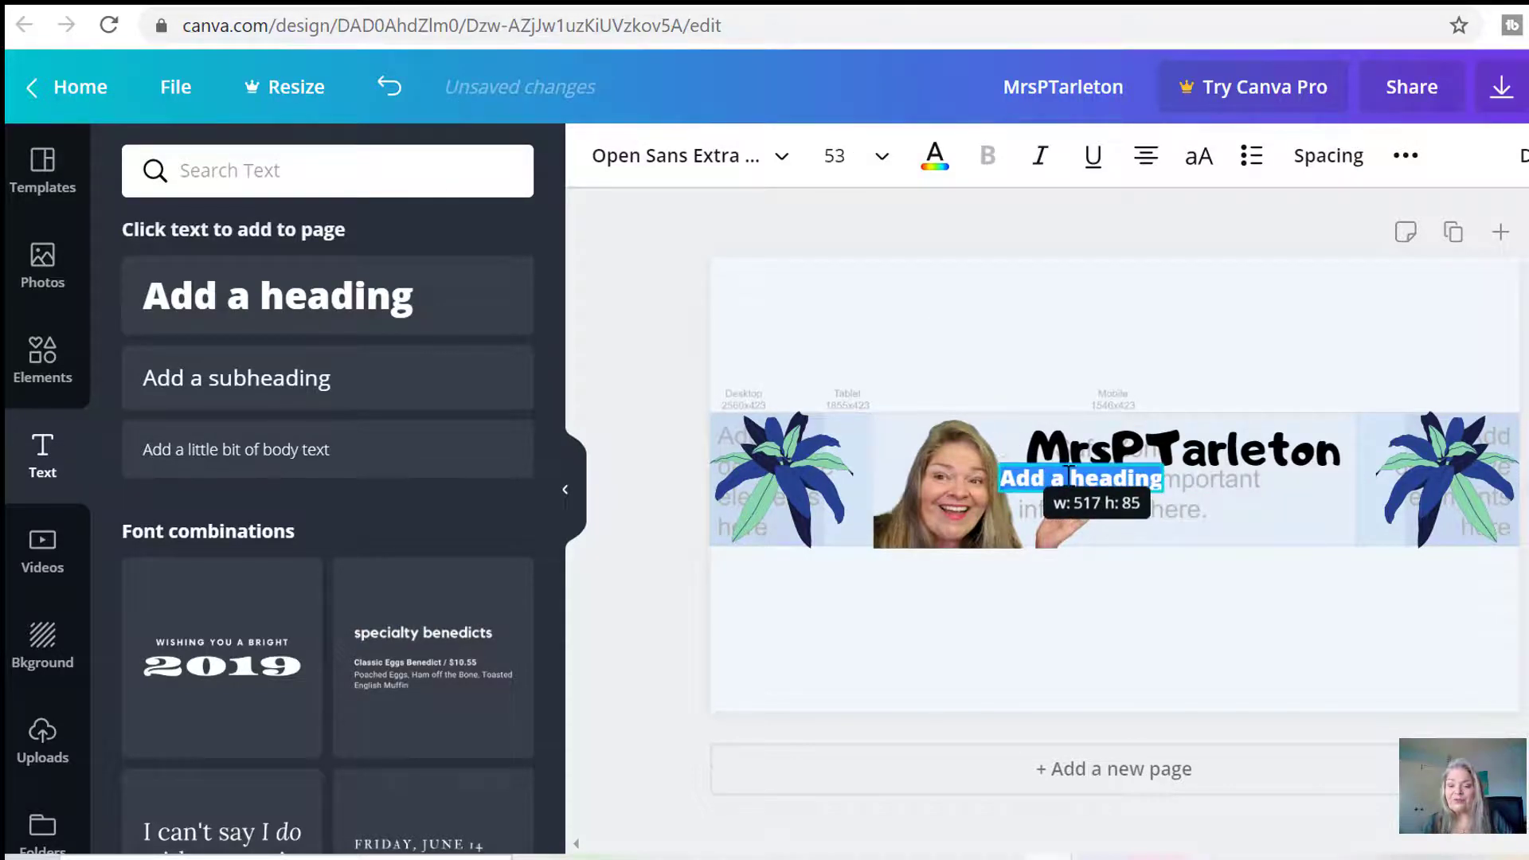
double_click(1135, 486)
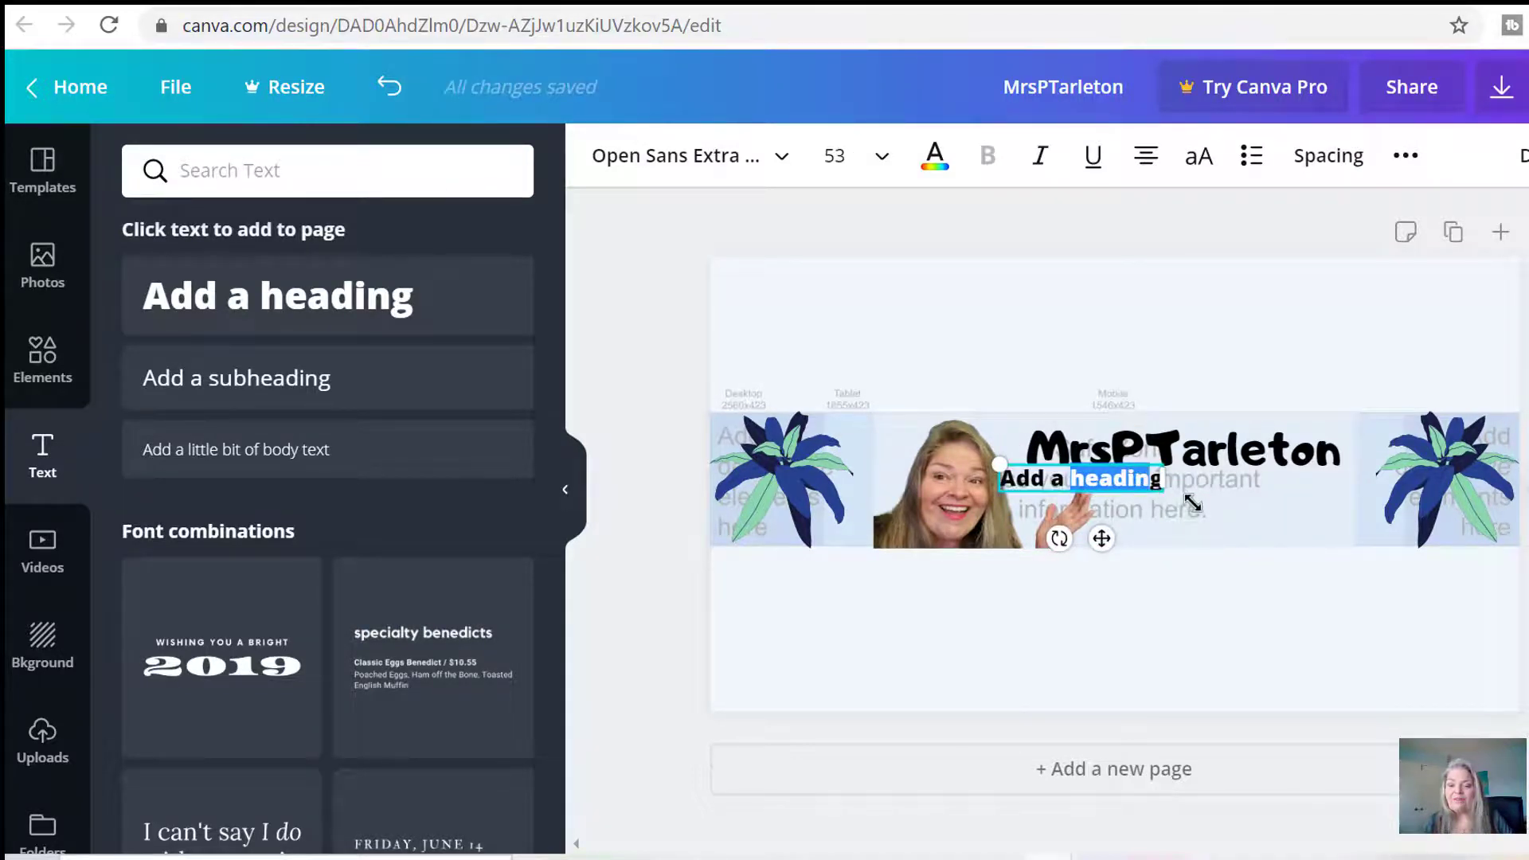
left_click_drag(1161, 486, 1235, 524)
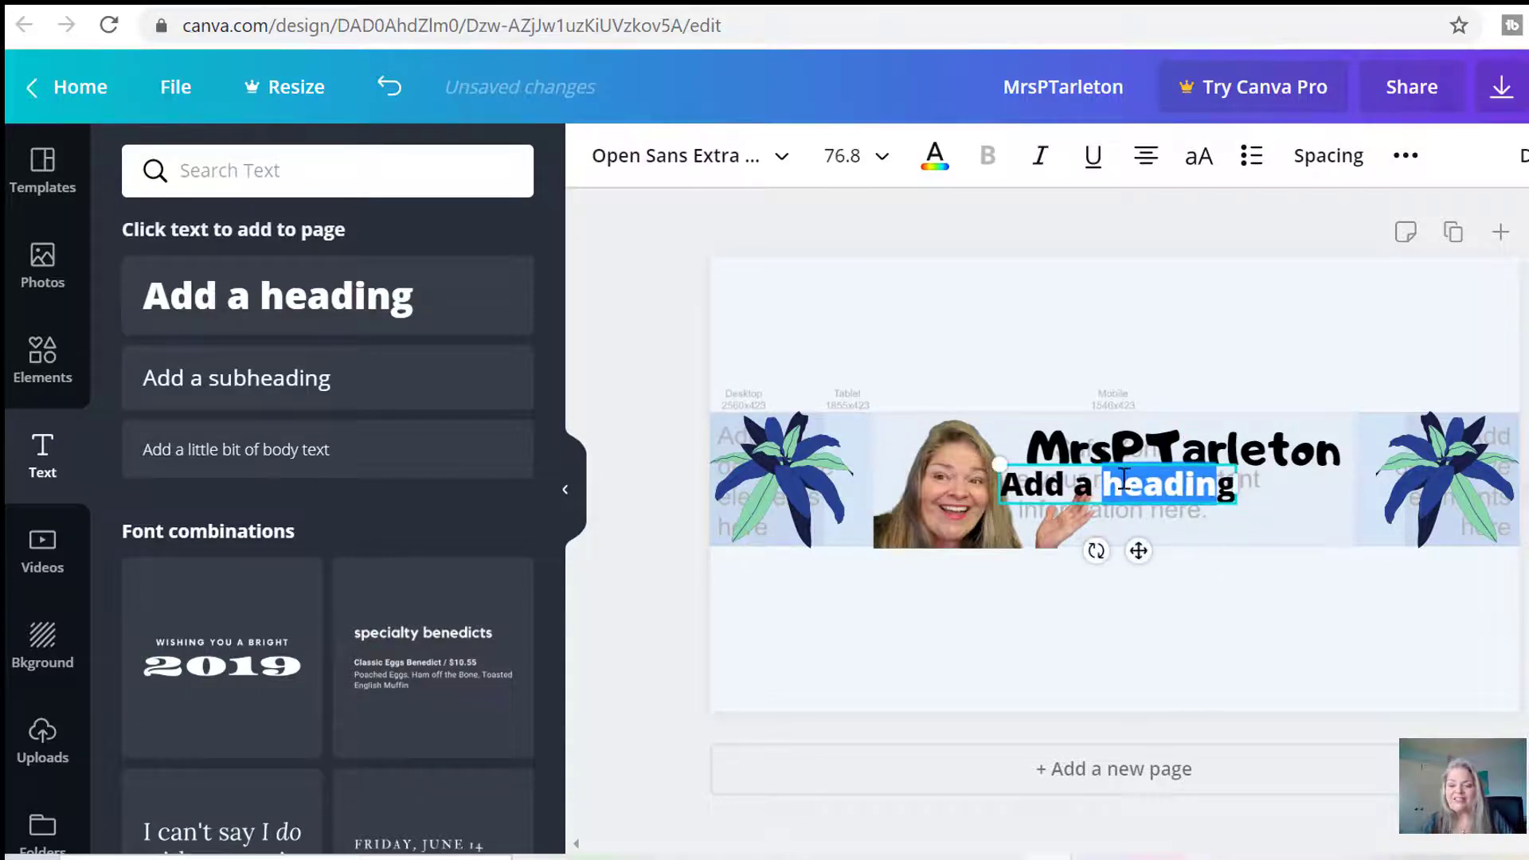
left_click_drag(1056, 460, 1167, 460)
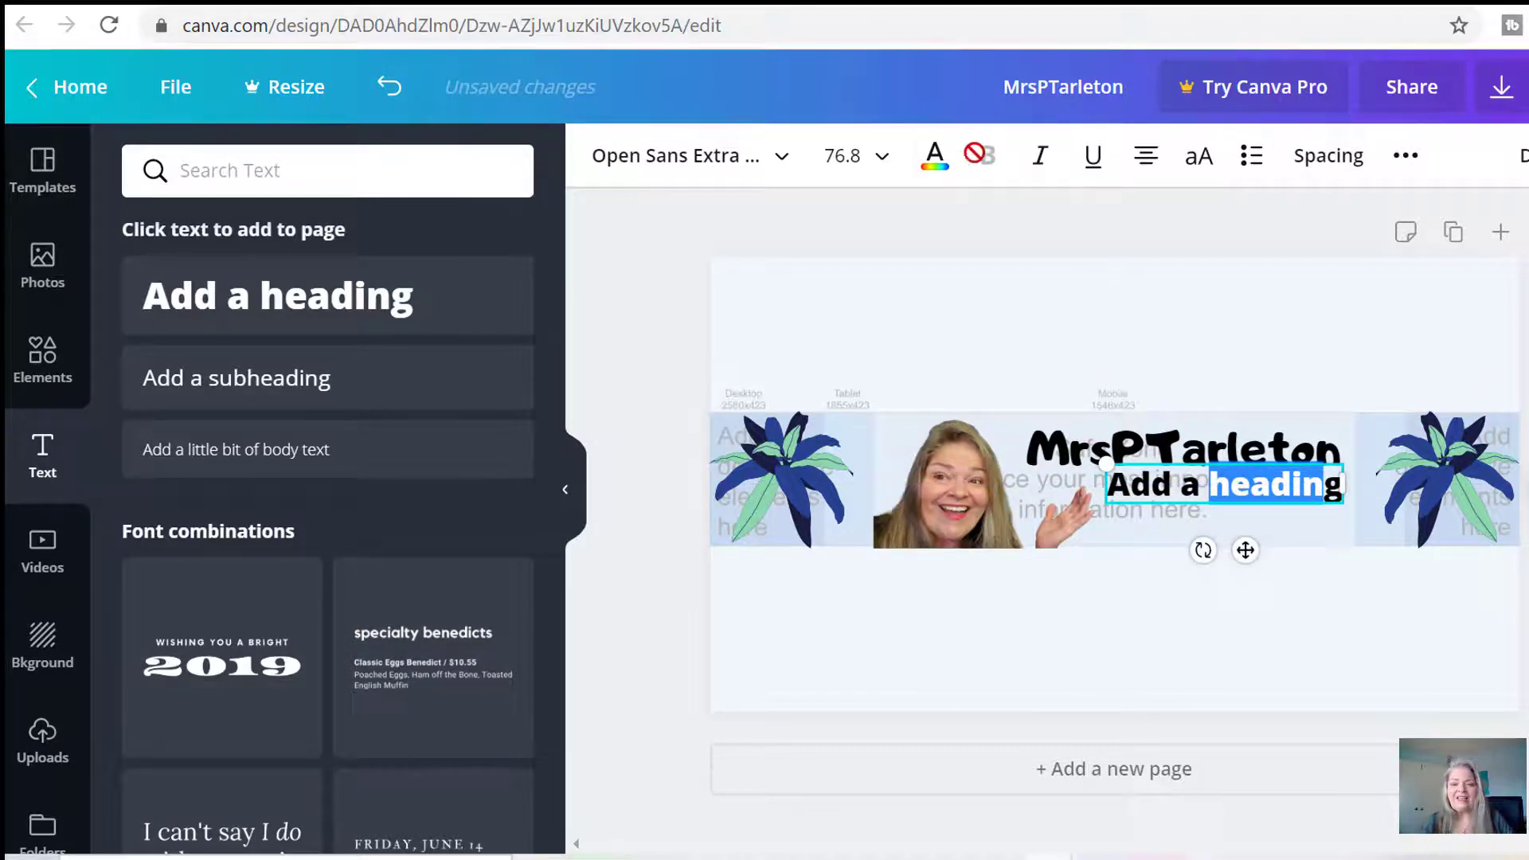
Color the selected letters "headin" in the second heading with the dark blue from Color Brand Palette 1.
left_click(932, 171)
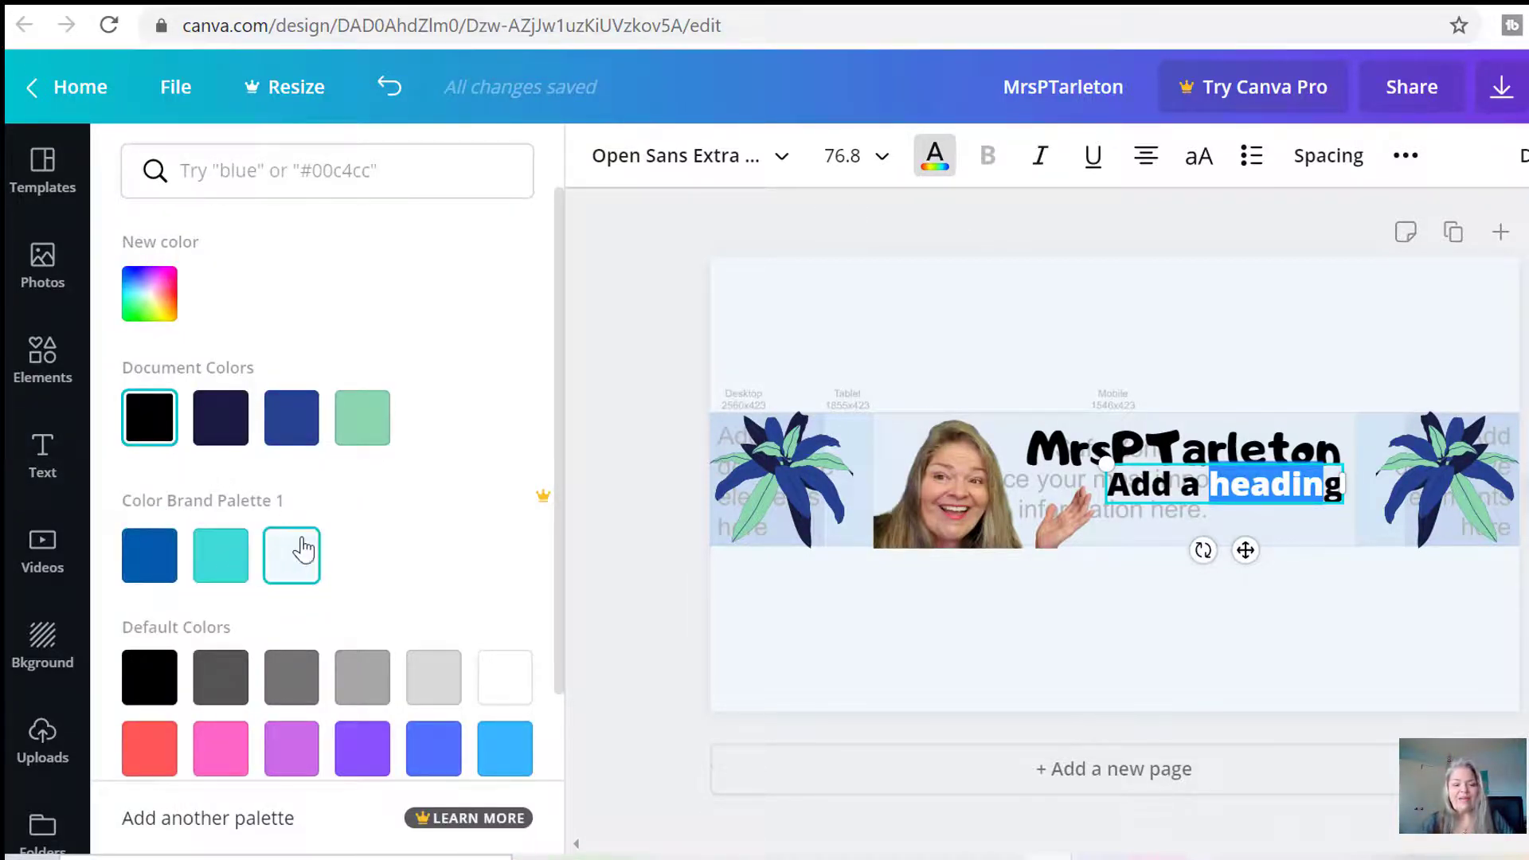
left_click(152, 555)
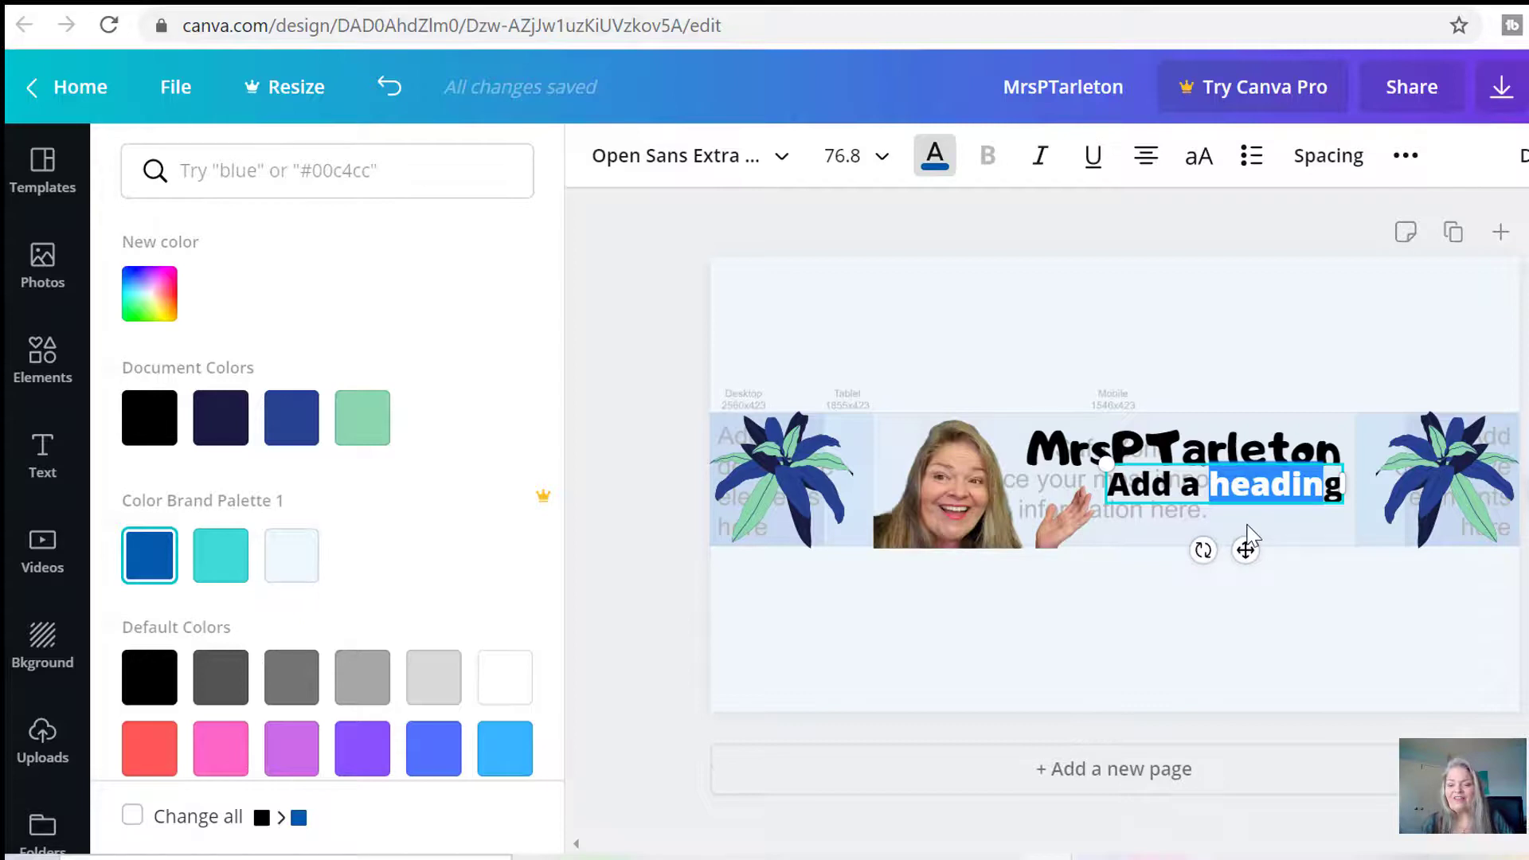
left_click(1252, 535)
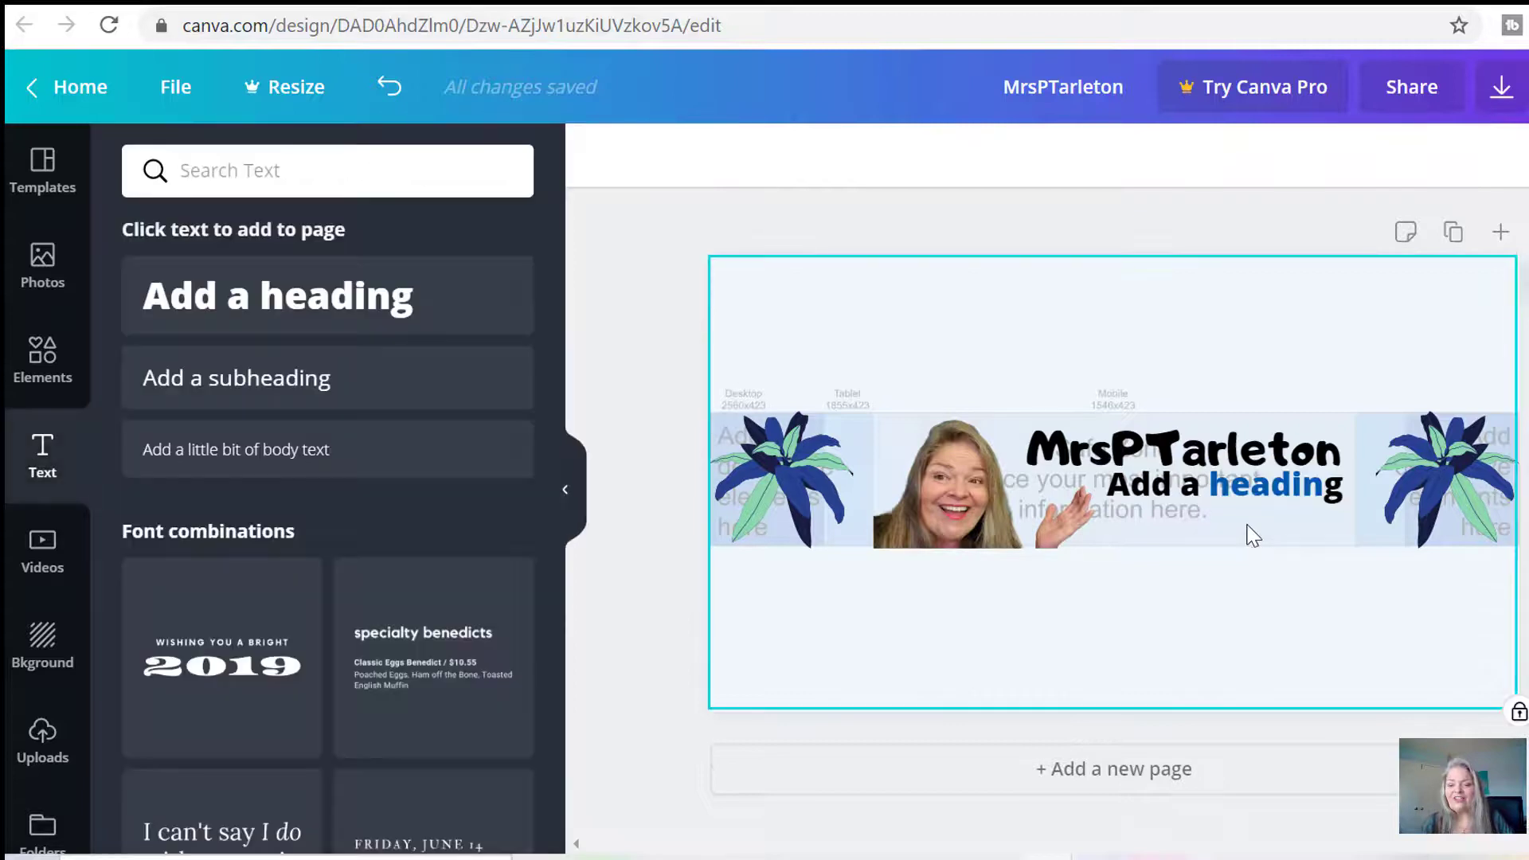
Recolor the entire second heading with the document color blue that matches the plant leaves.
left_click(1119, 495)
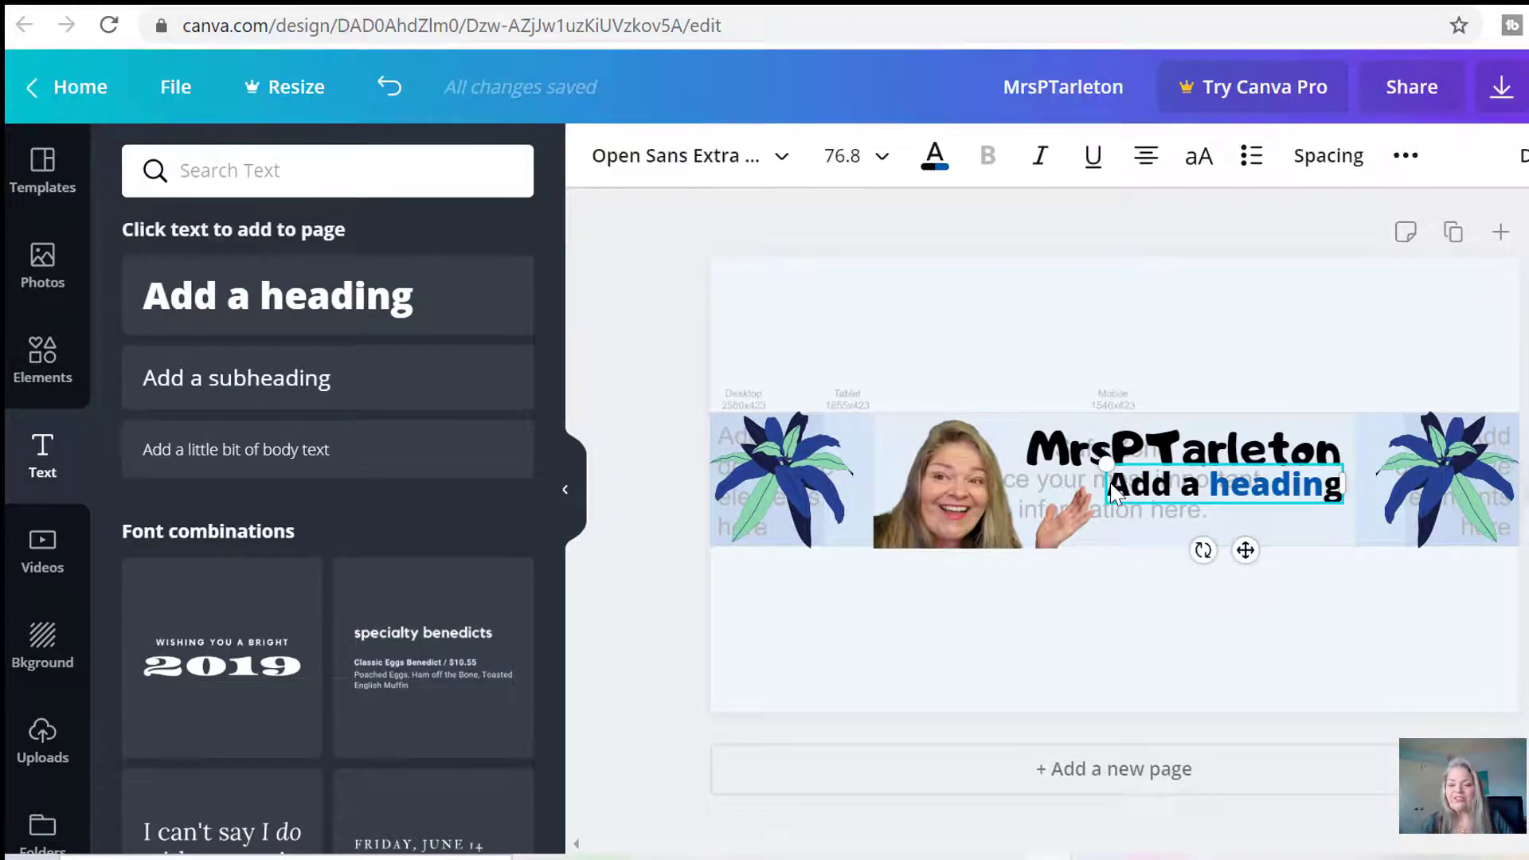
double_click(1113, 487)
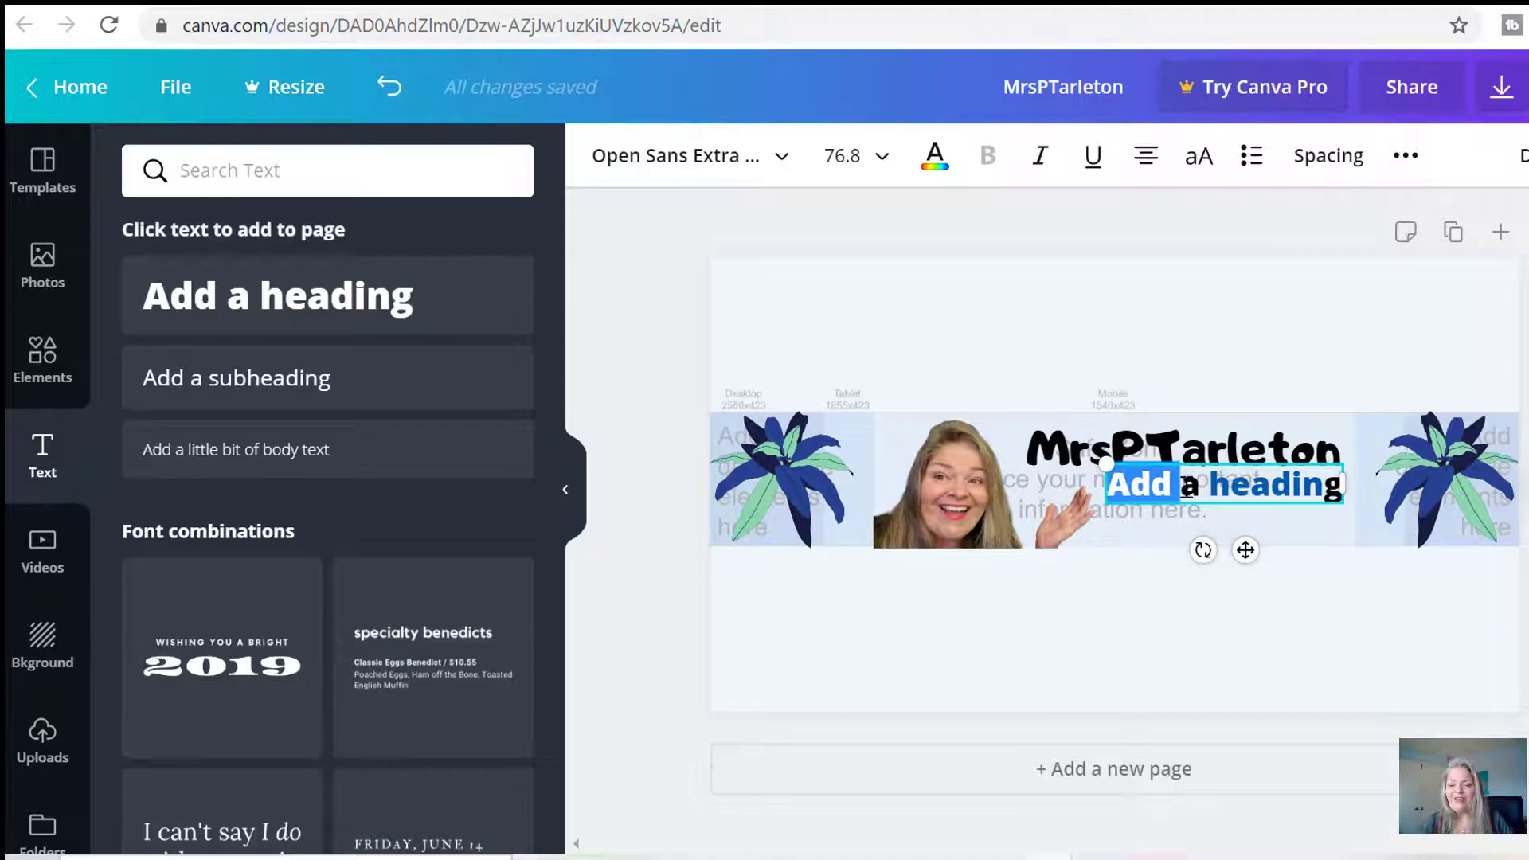
left_click_drag(1187, 487, 1243, 480)
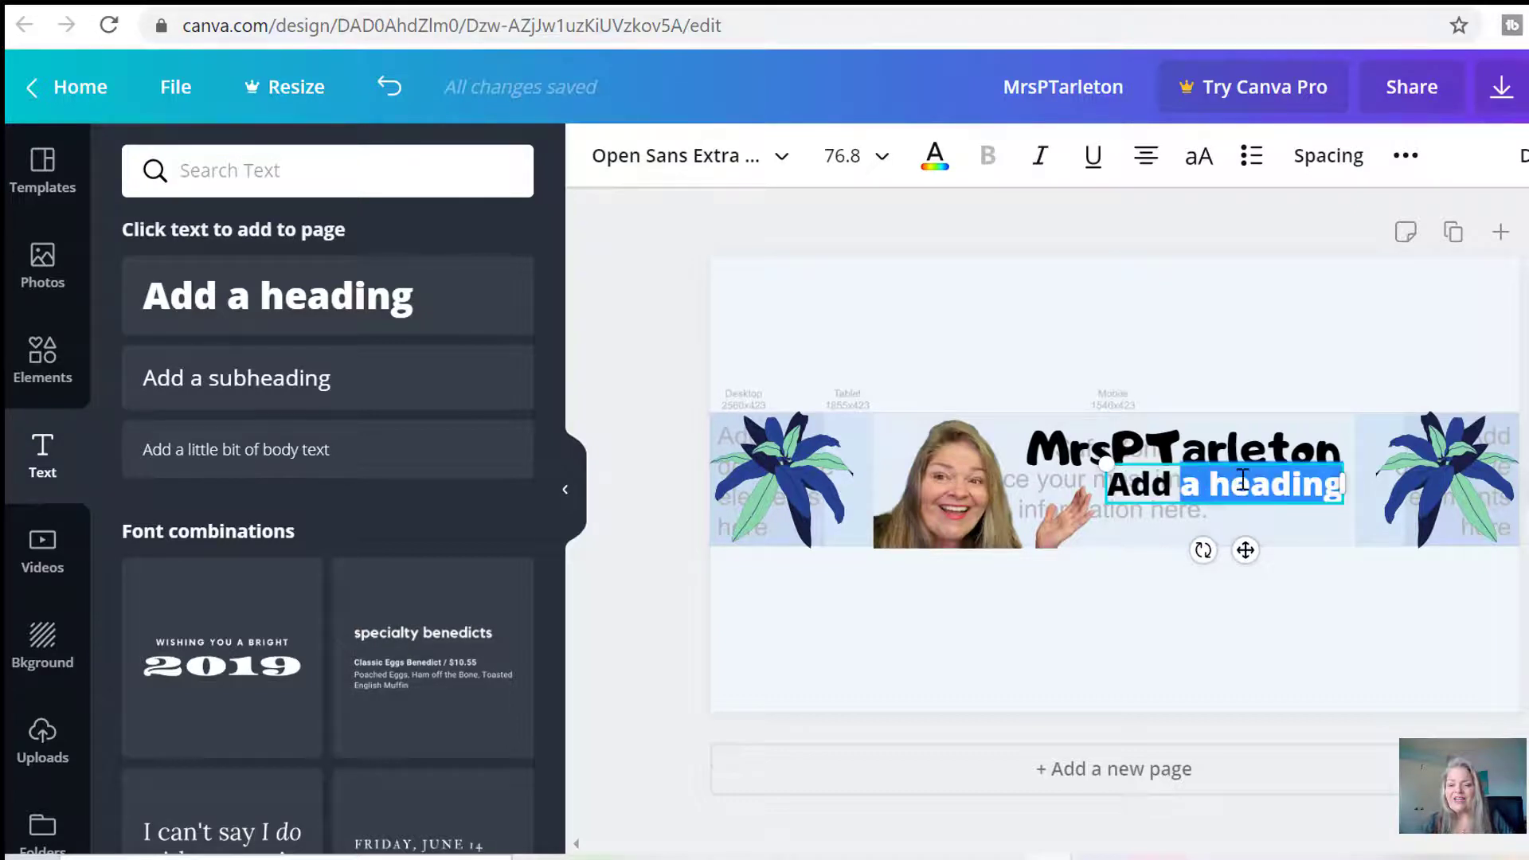
left_click(1171, 485)
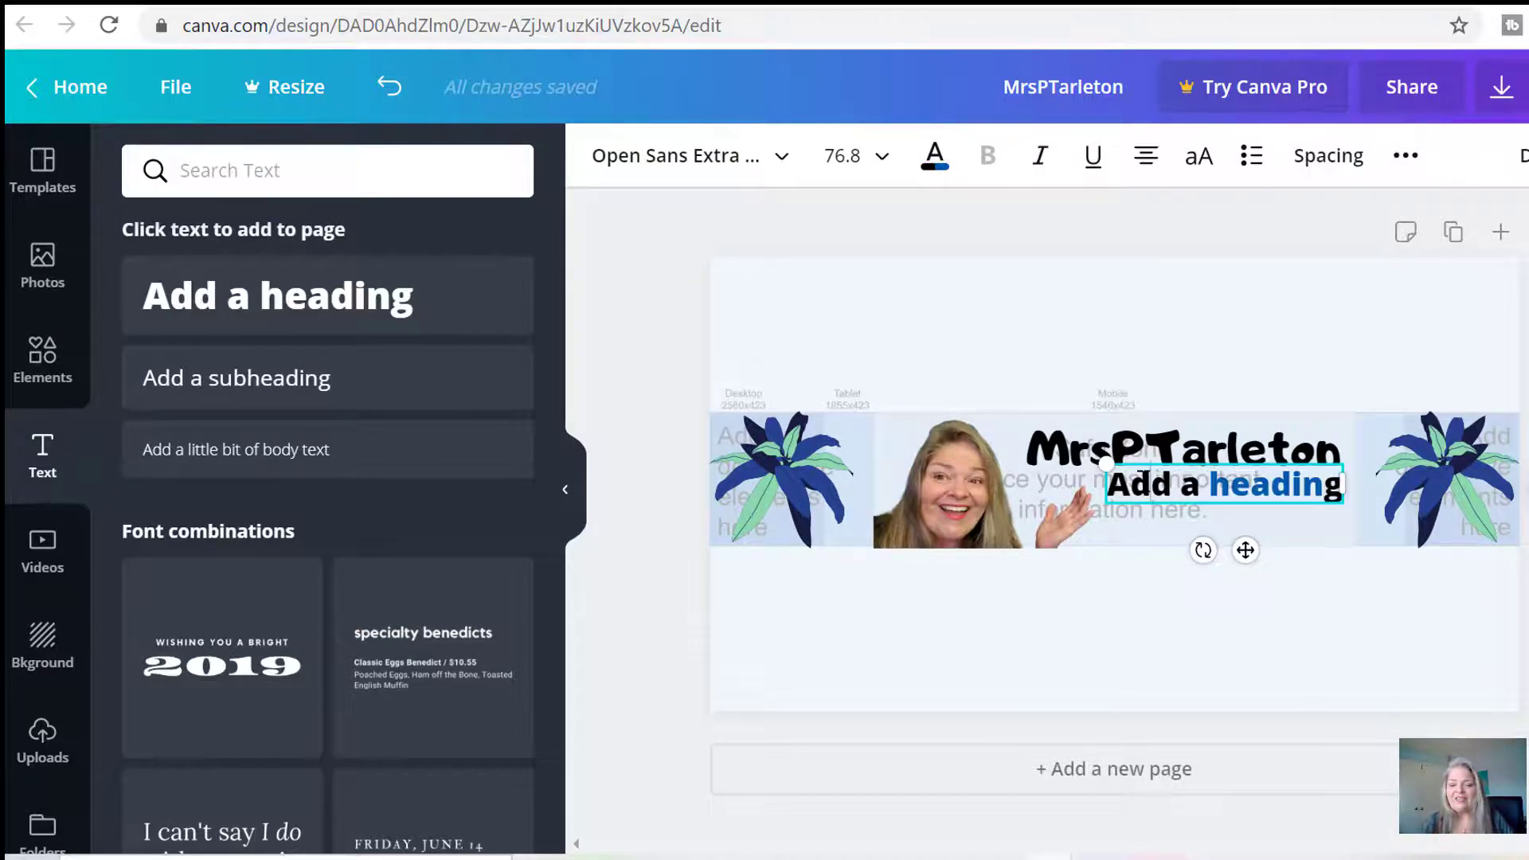
left_click_drag(1107, 484, 1339, 483)
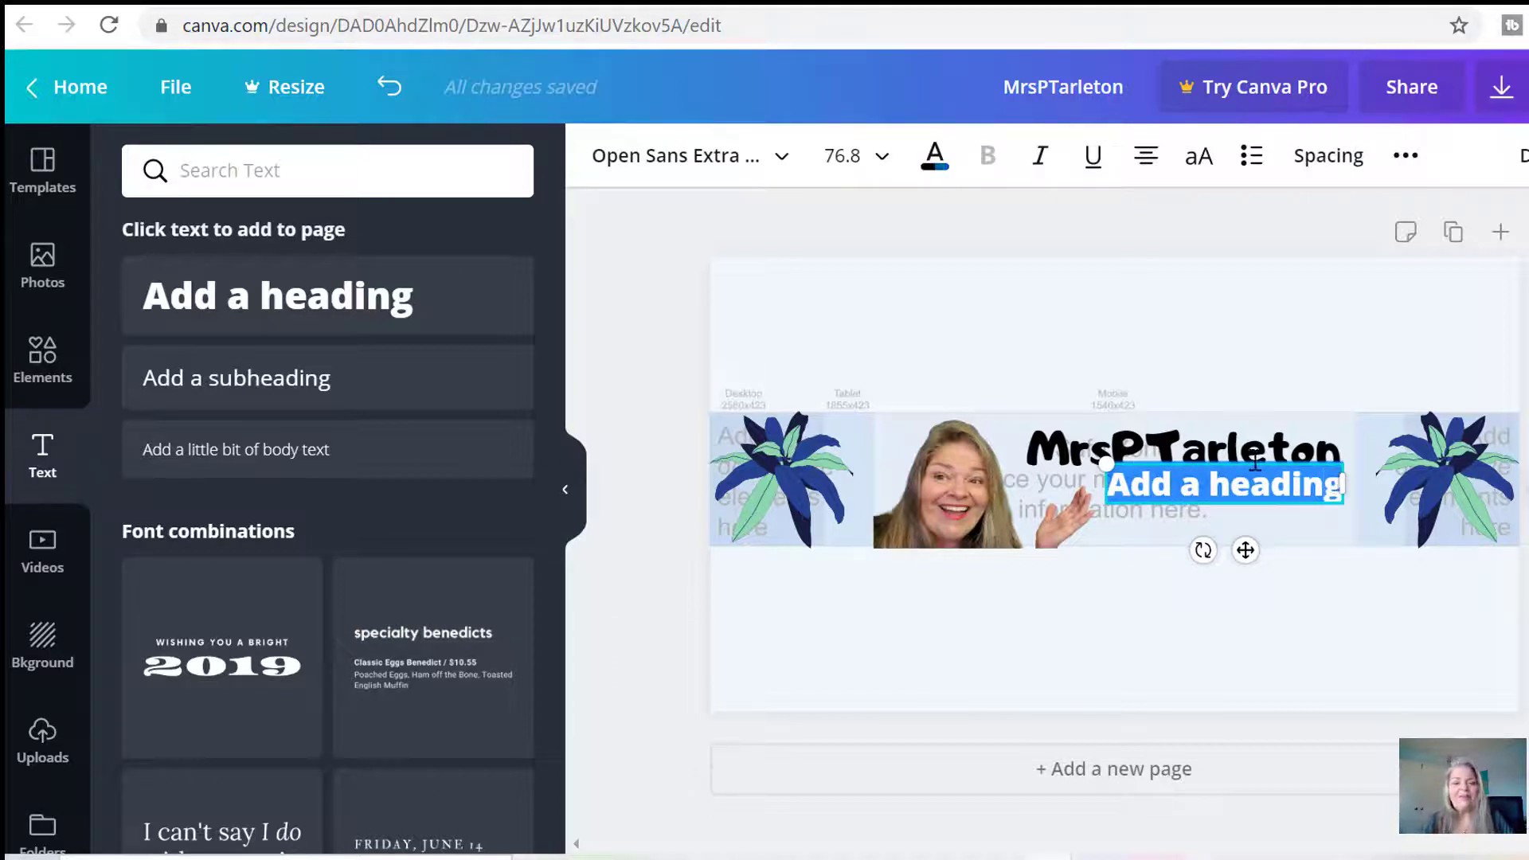
left_click(935, 155)
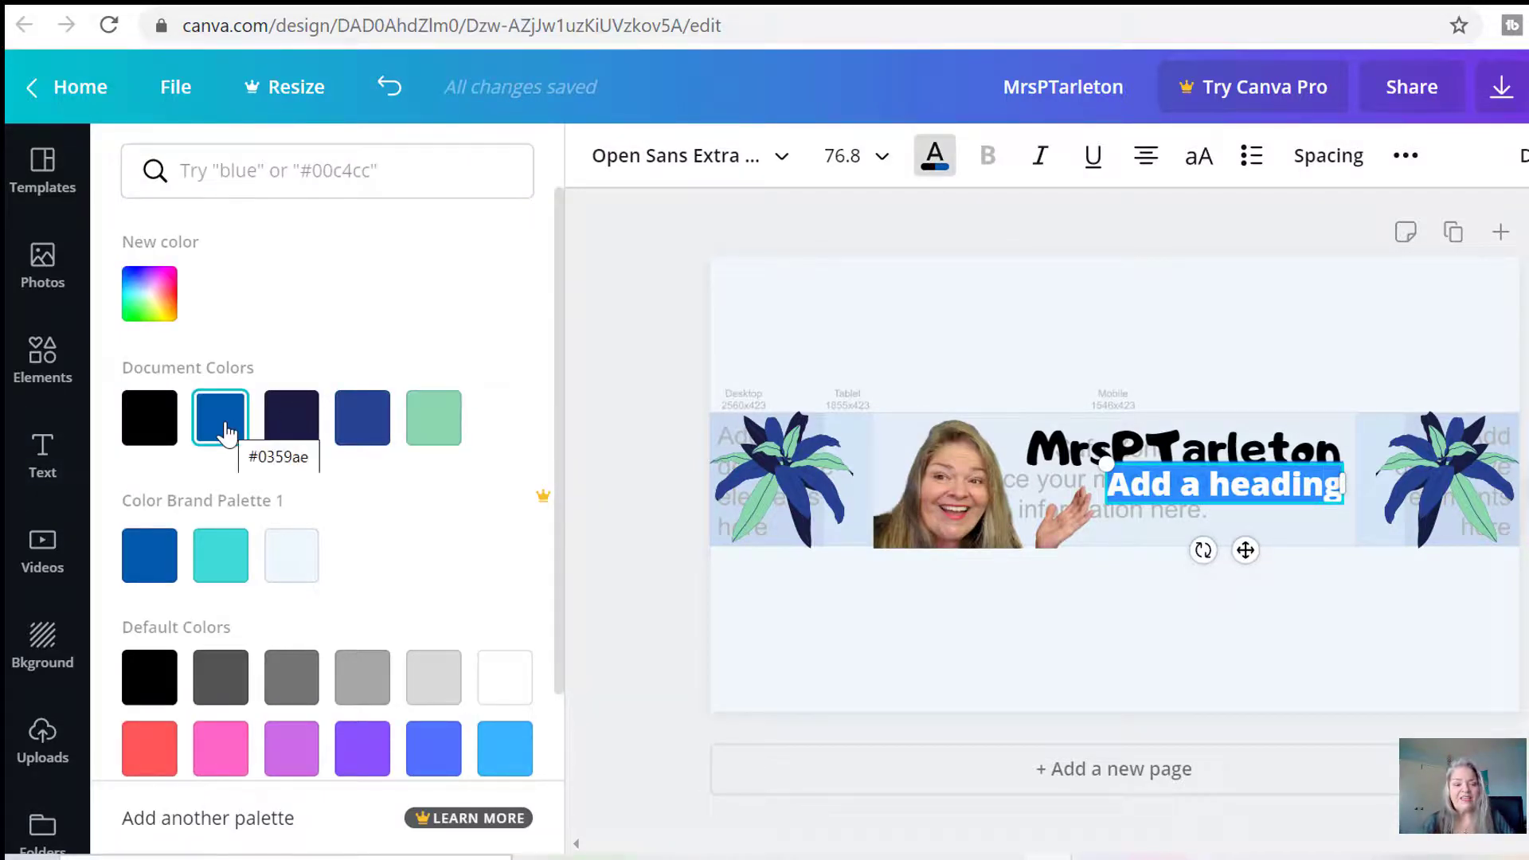
left_click(358, 430)
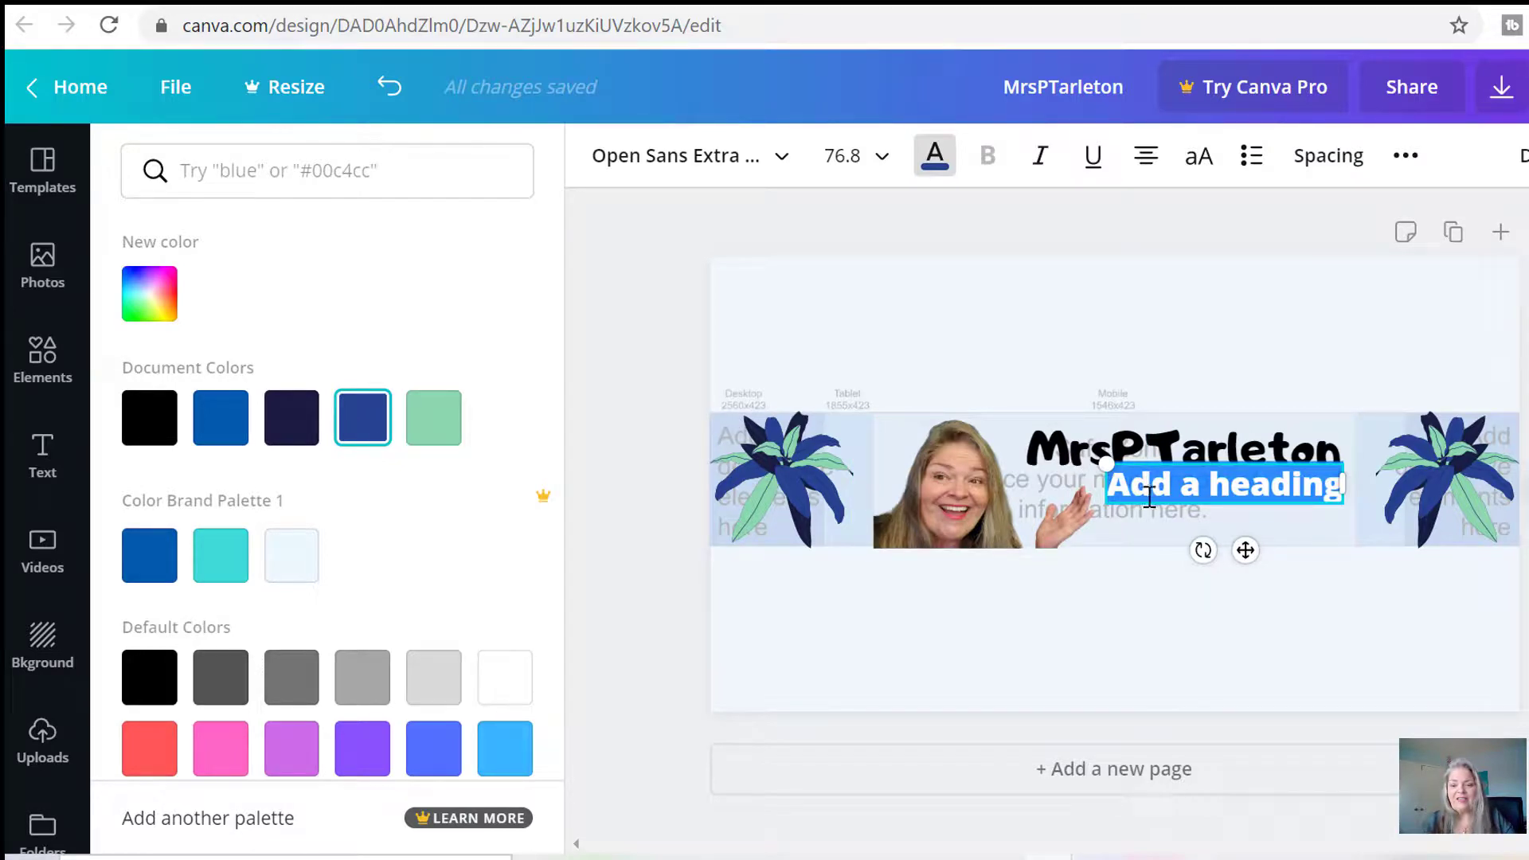
Replace the second heading's text with "Helping you build your own business".
left_click(1149, 495)
double_click(1149, 495)
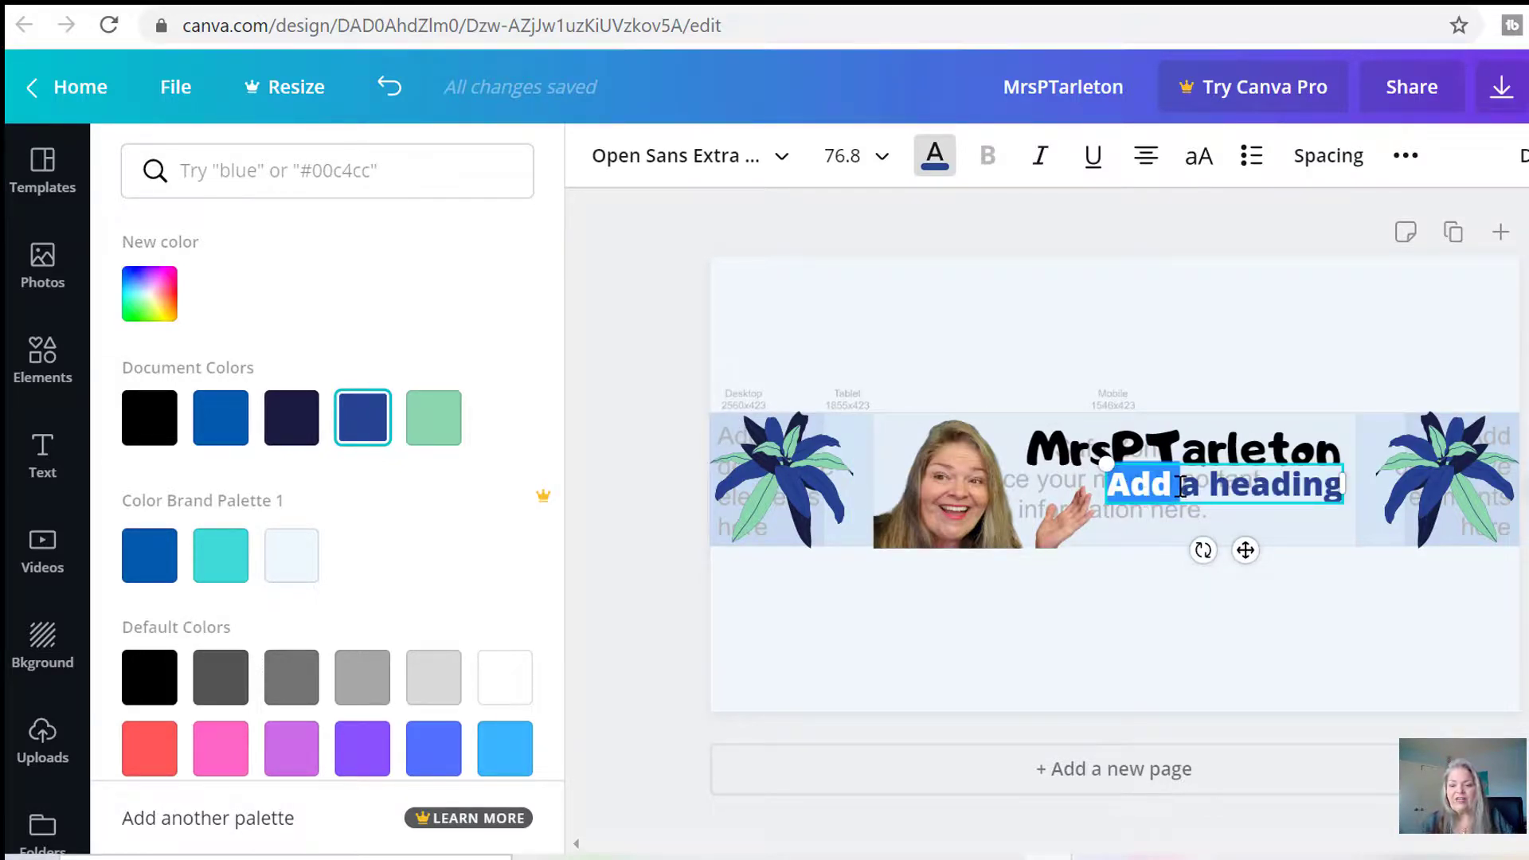
left_click_drag(1181, 486, 1266, 484)
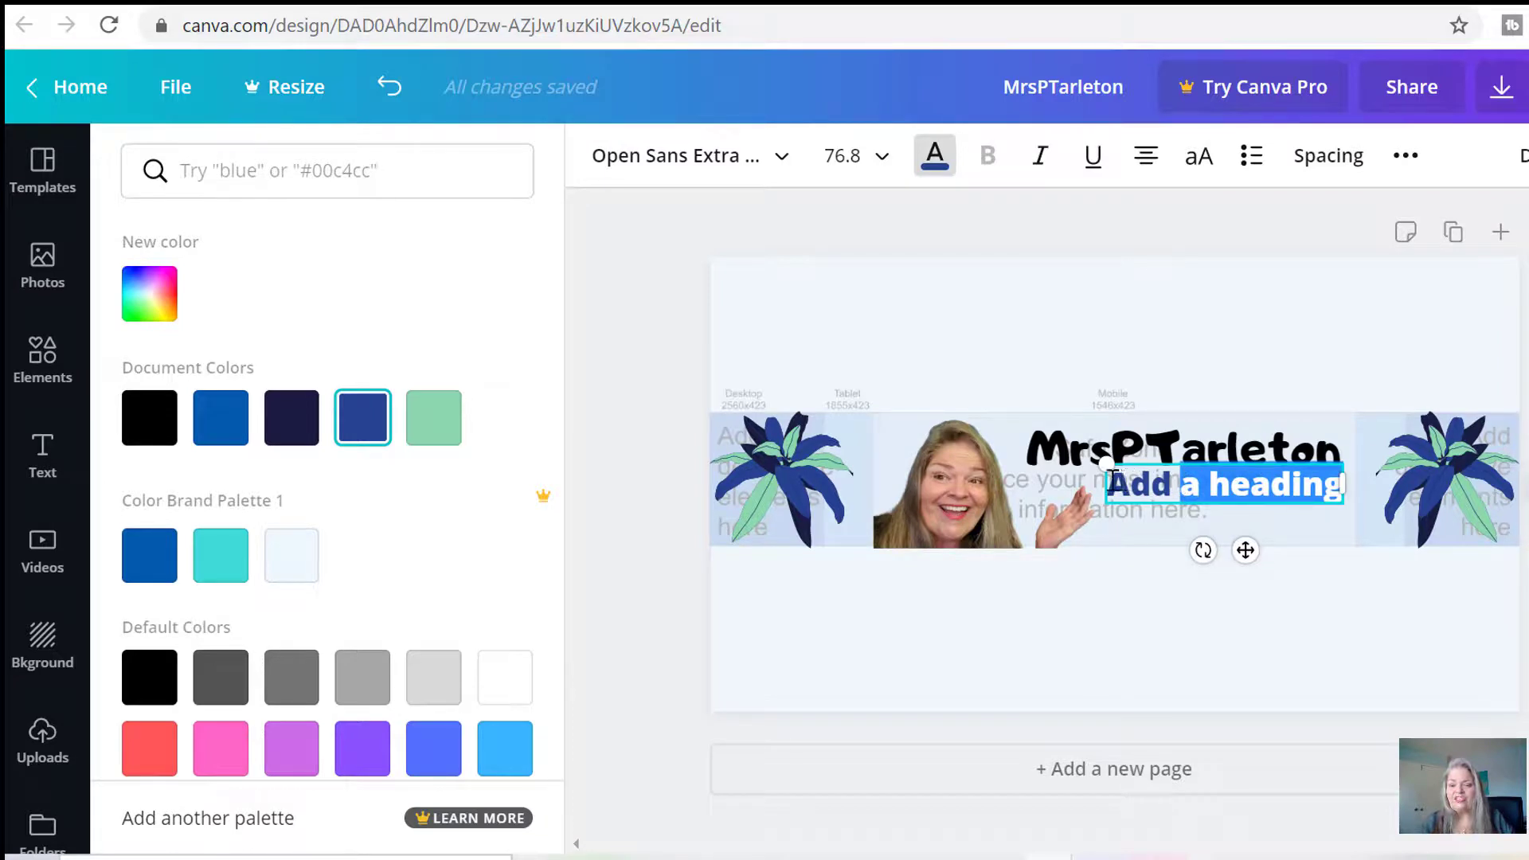
left_click_drag(1112, 482, 1330, 484)
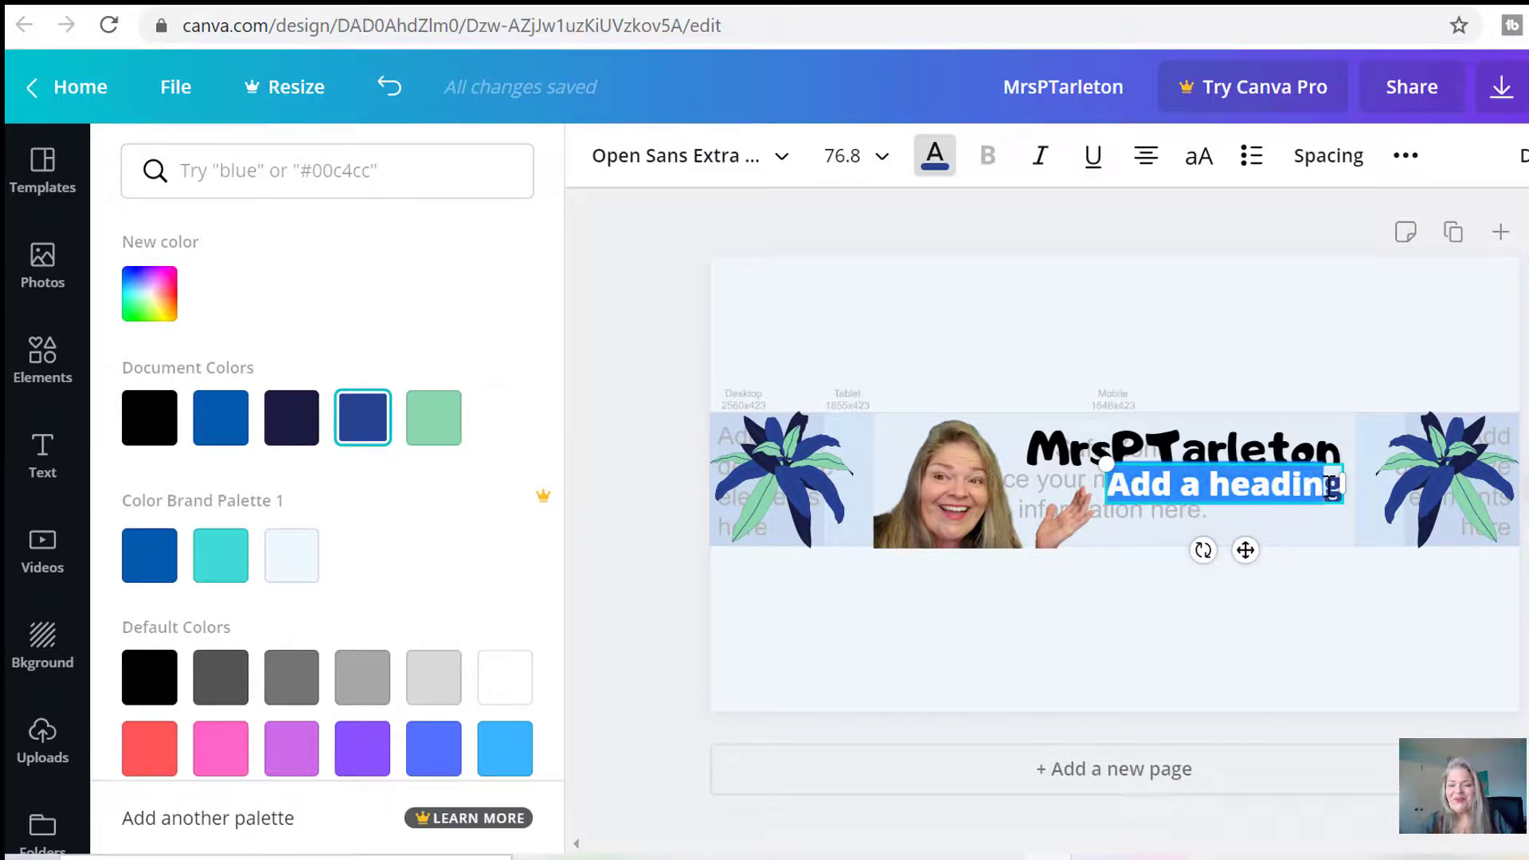
type("Helo")
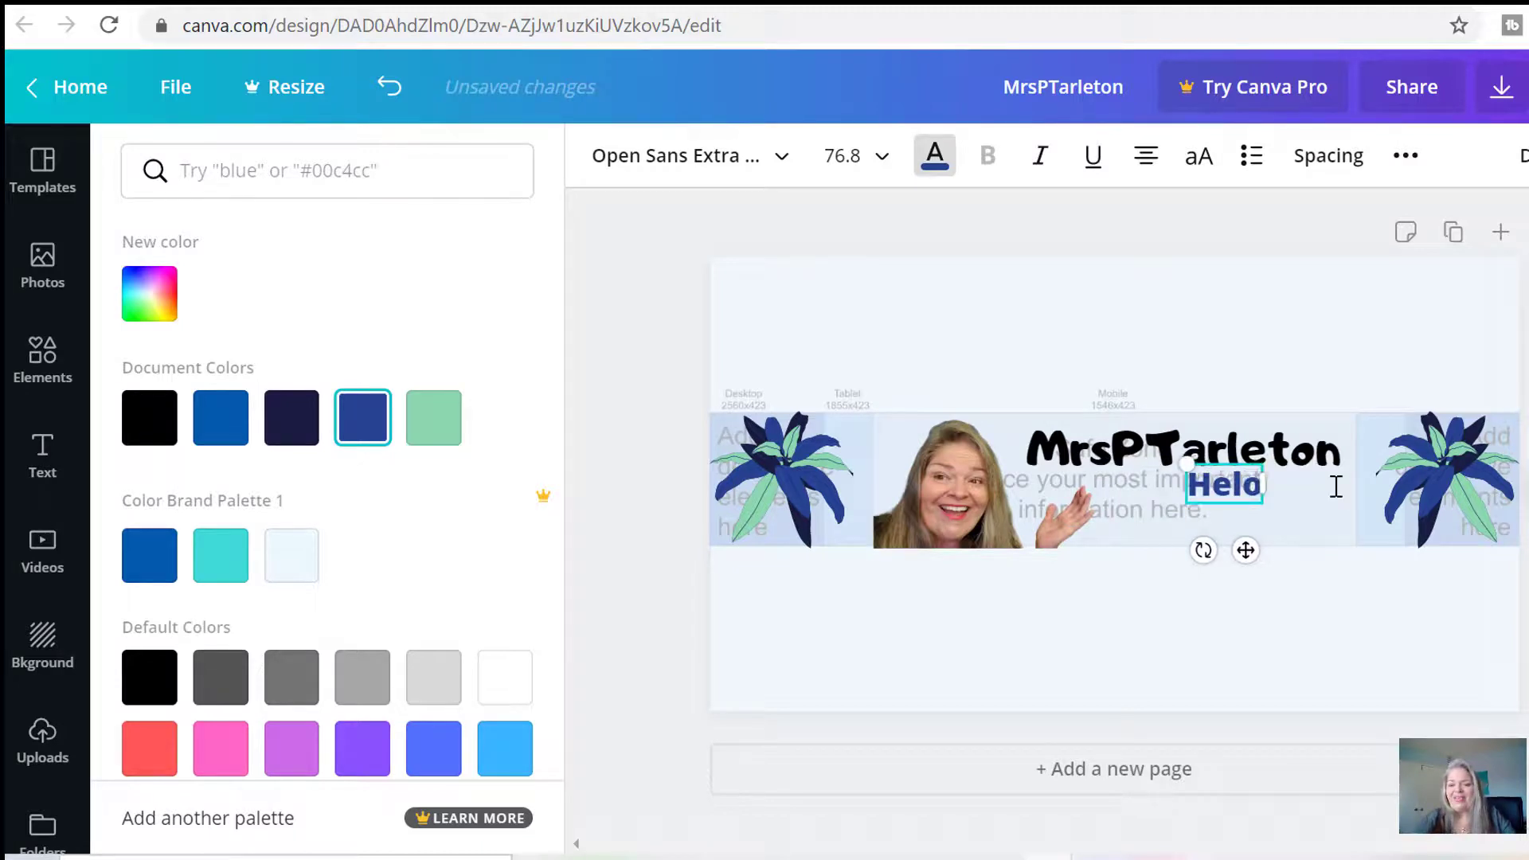
key("BackSpace")
type("ping o")
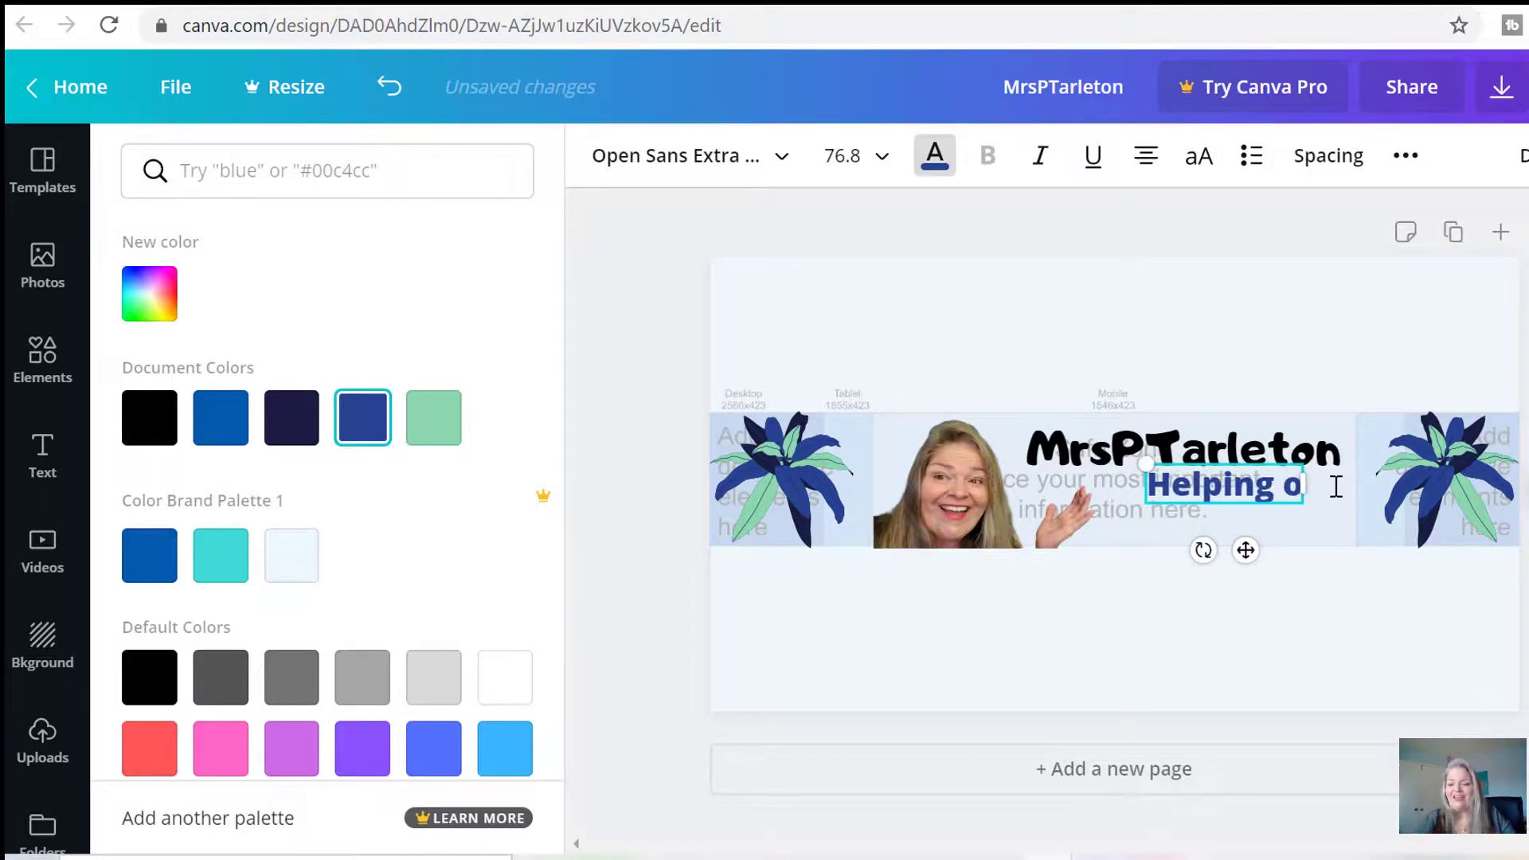
key("BackSpace")
type("you")
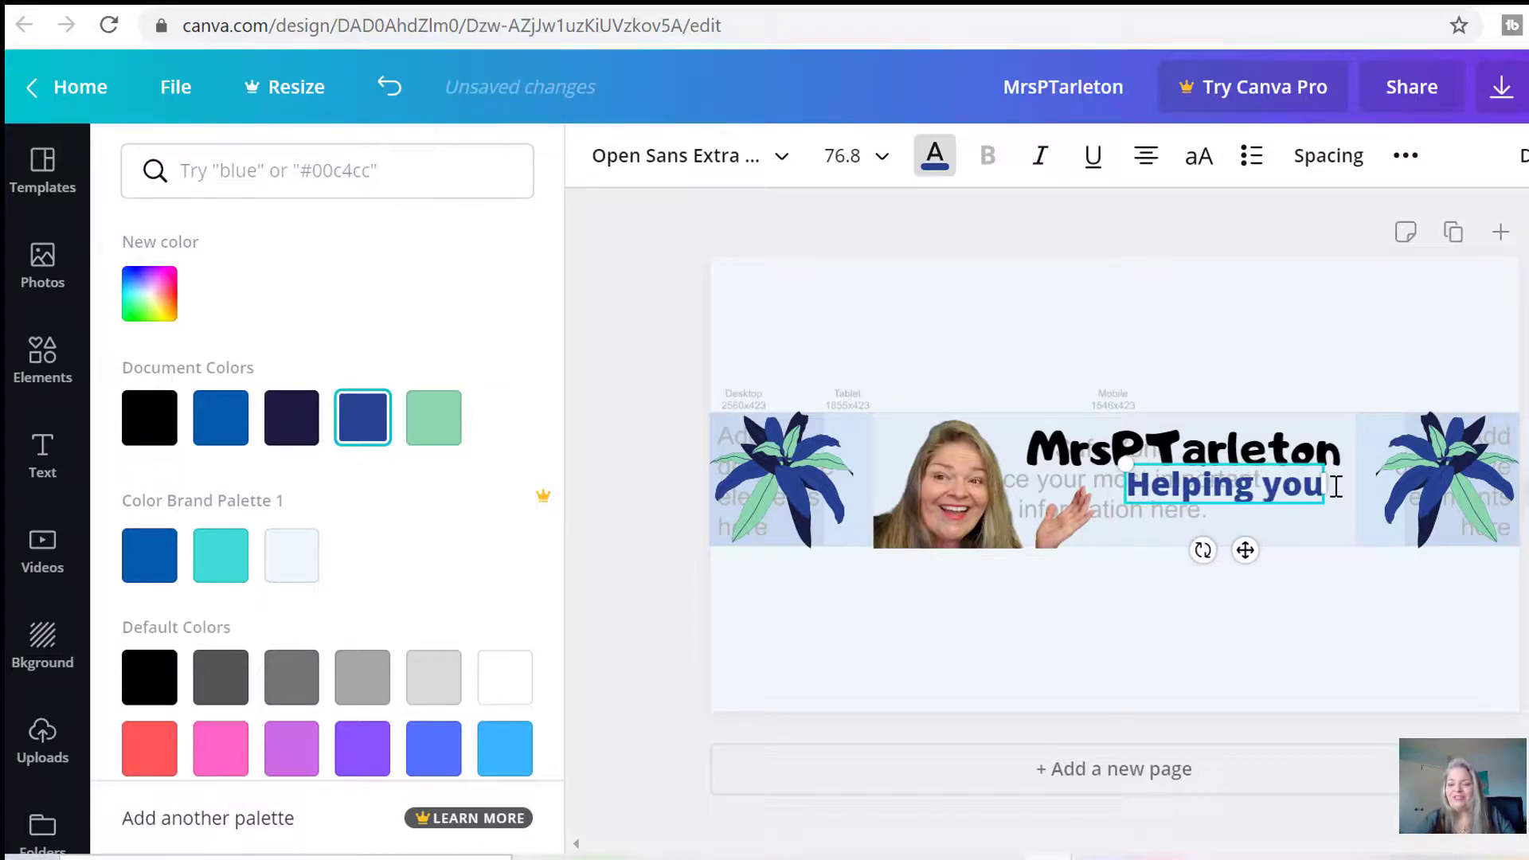
type(" build you")
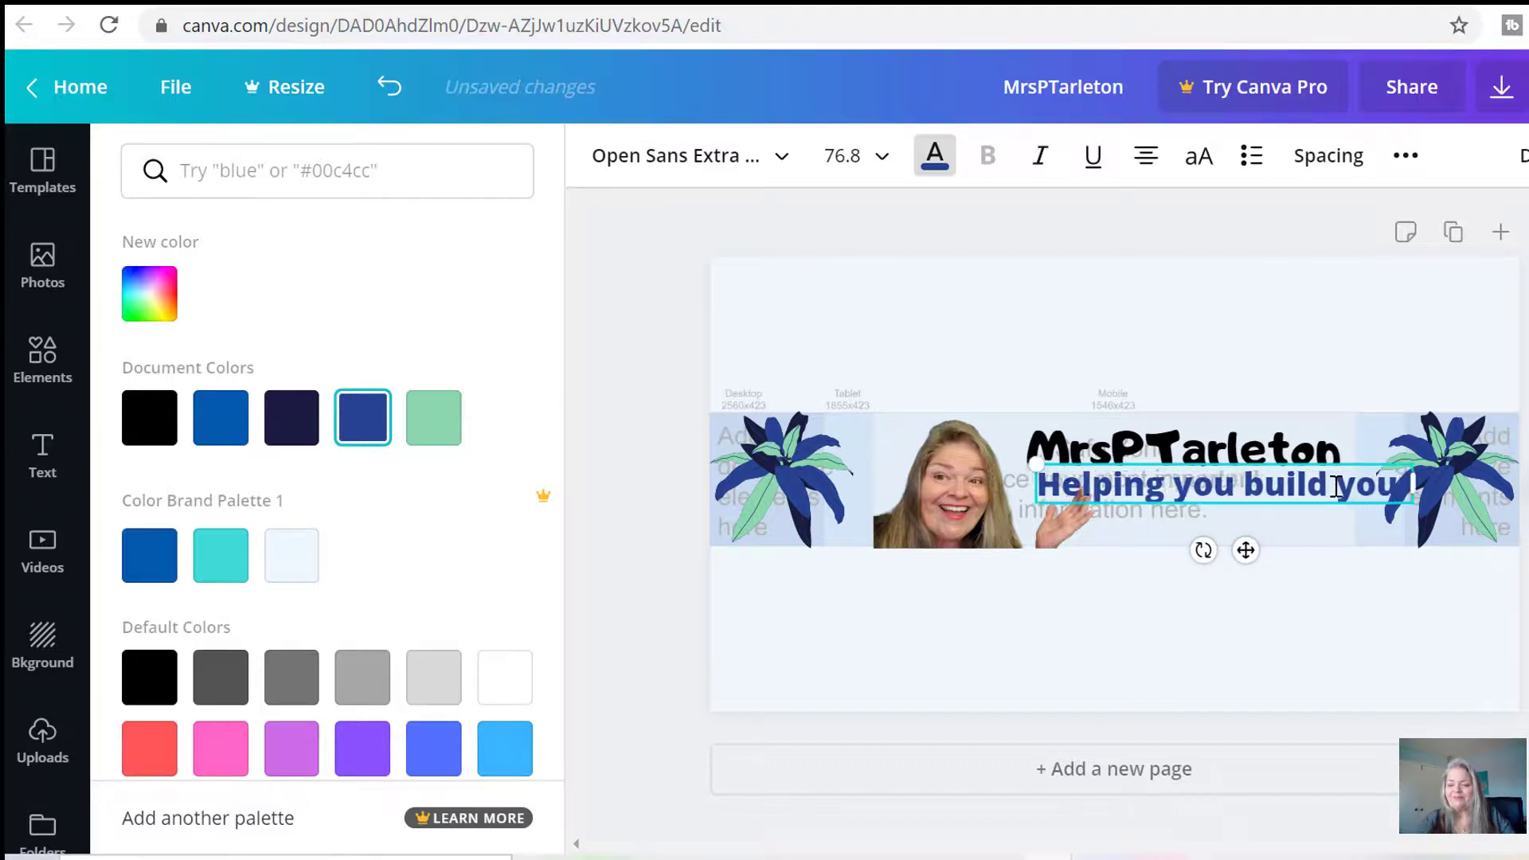
type("r own business")
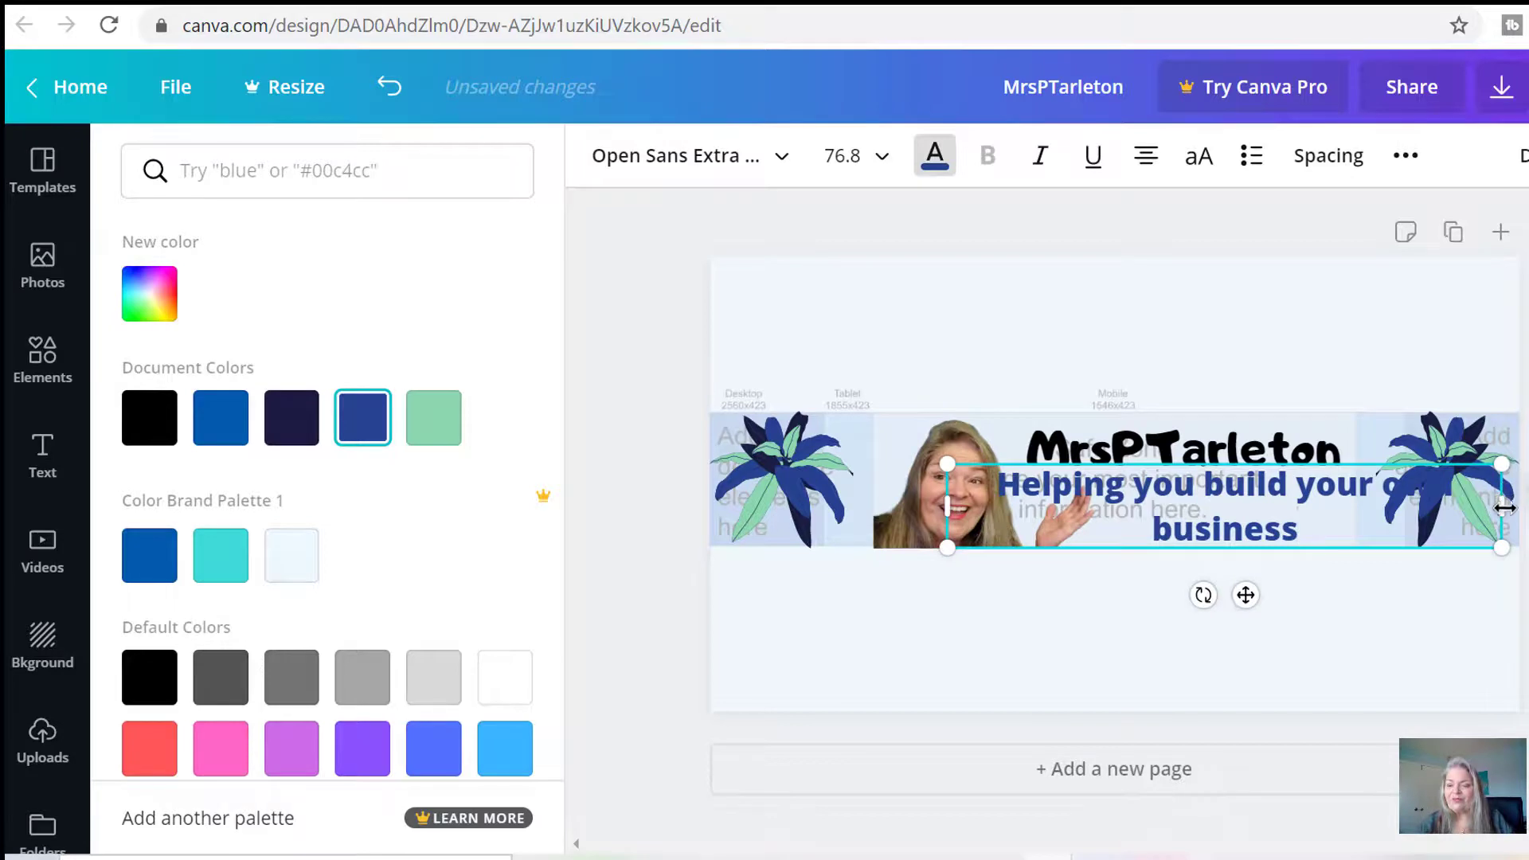
Narrow the tagline to three lines, shrink it to font size 49.5 and place it below the channel name at the safe zone's right end.
left_click_drag(1497, 507, 1243, 523)
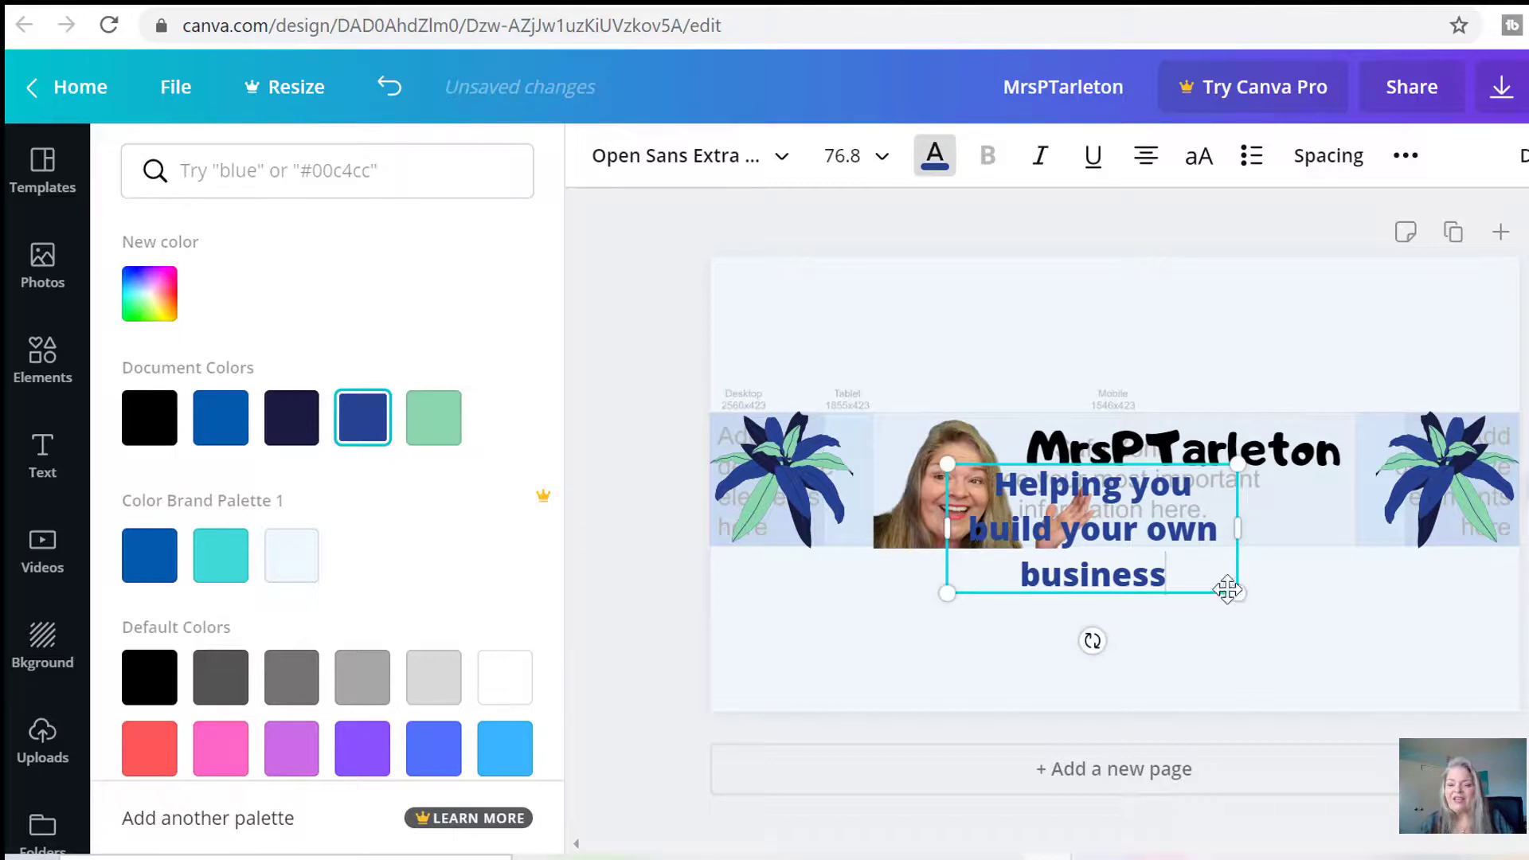
left_click_drag(1227, 589, 1157, 545)
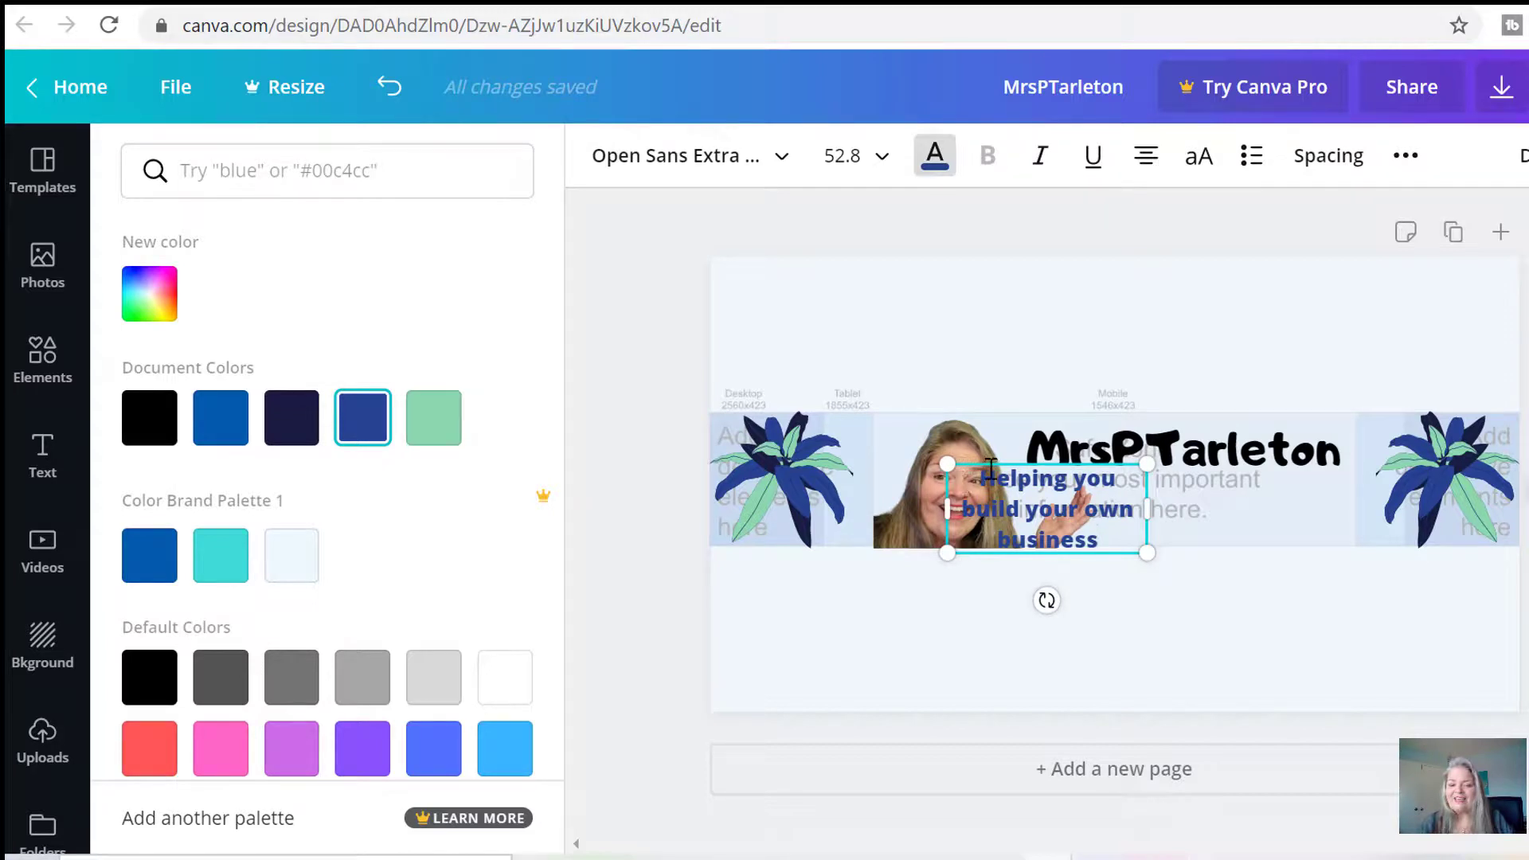
left_click_drag(995, 461, 1156, 463)
left_click(1097, 613)
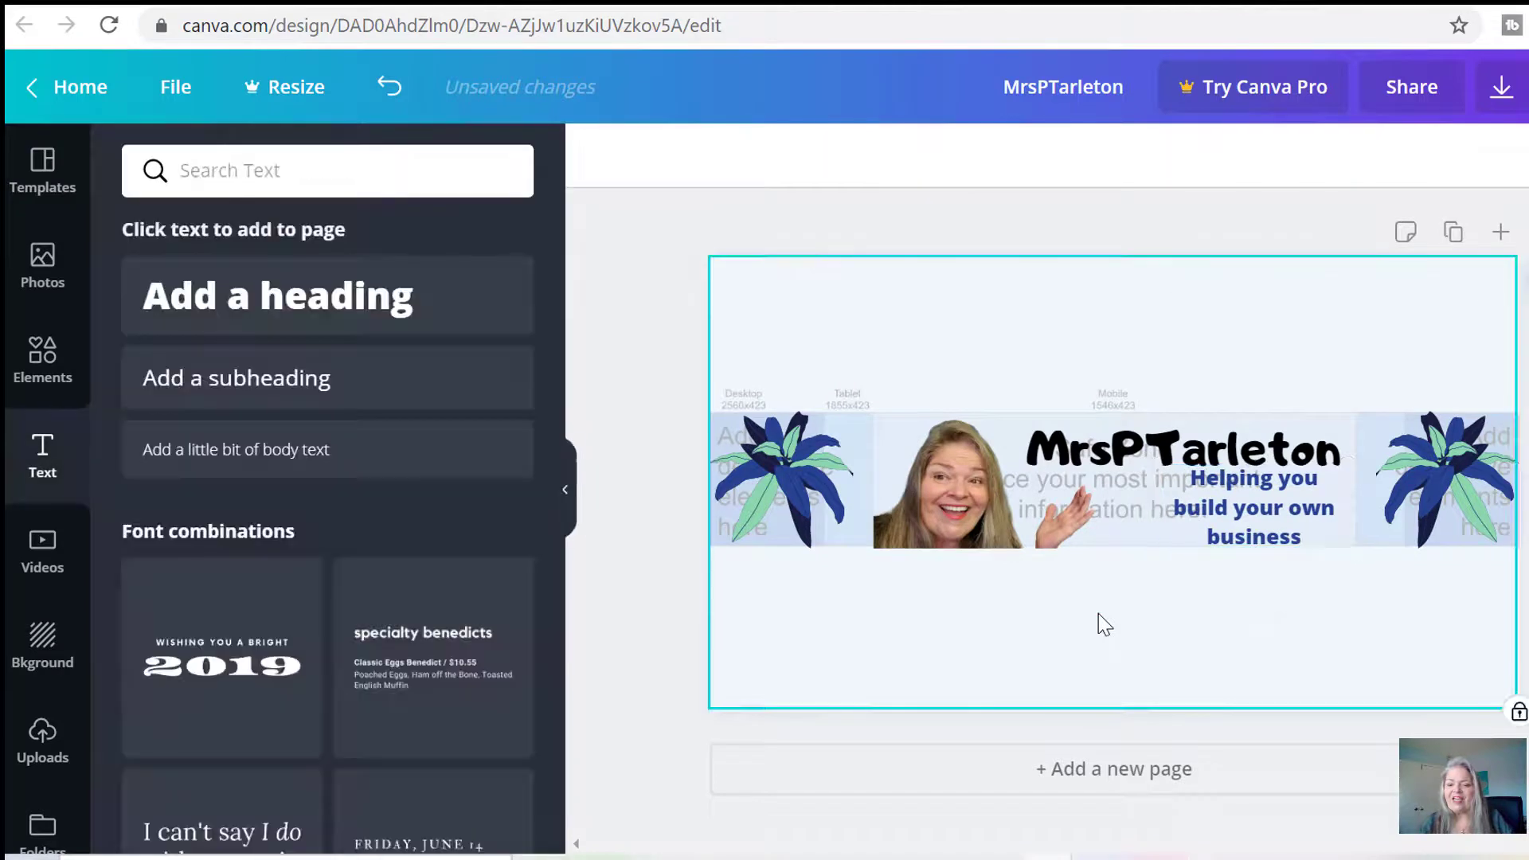
Change the whole tagline's font to Abys.
left_click(1263, 504)
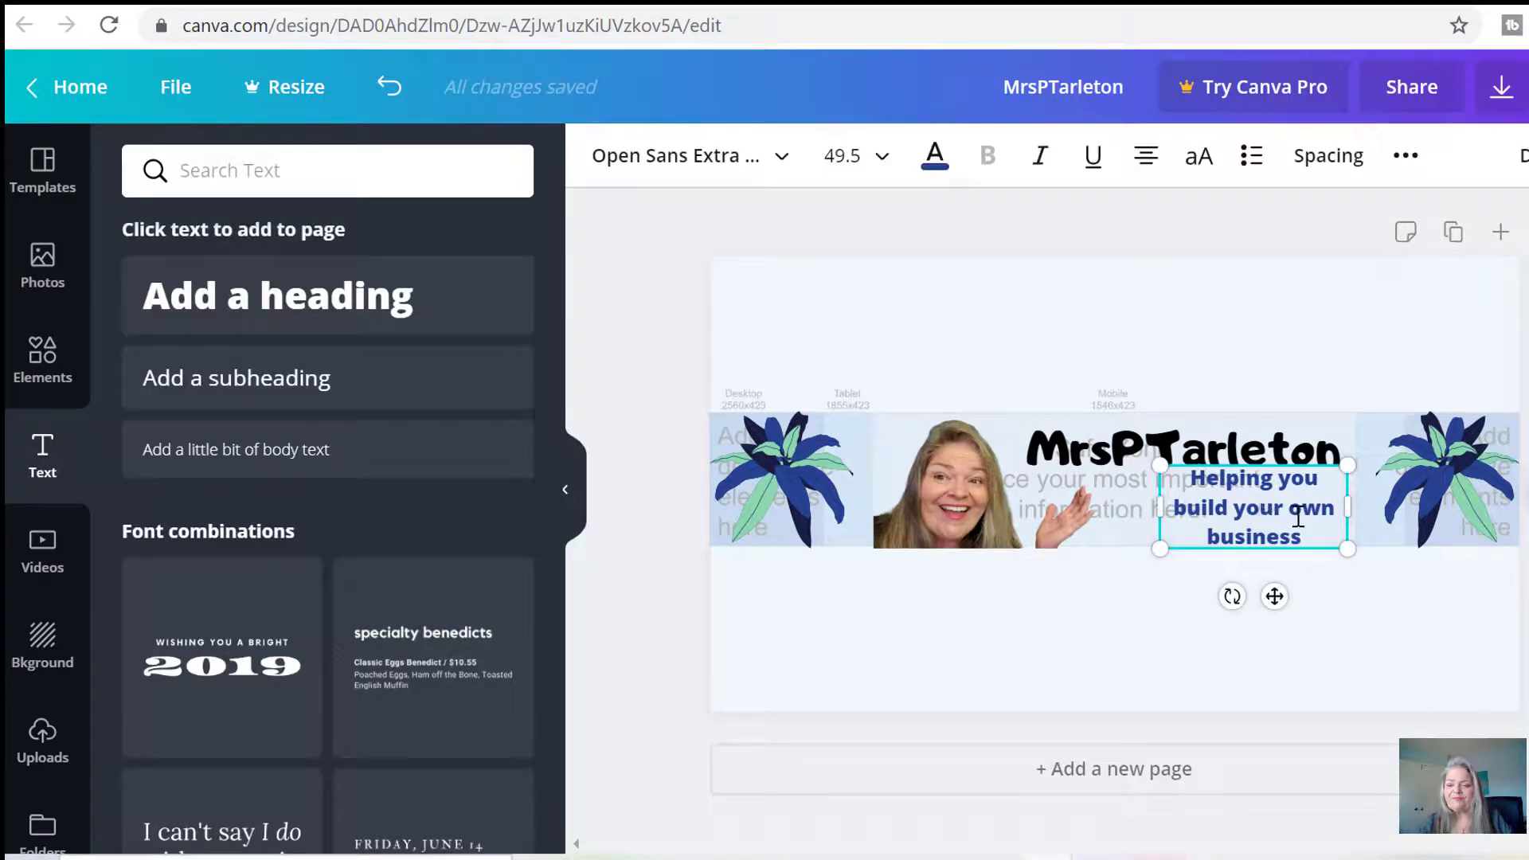
left_click_drag(1308, 532, 1182, 487)
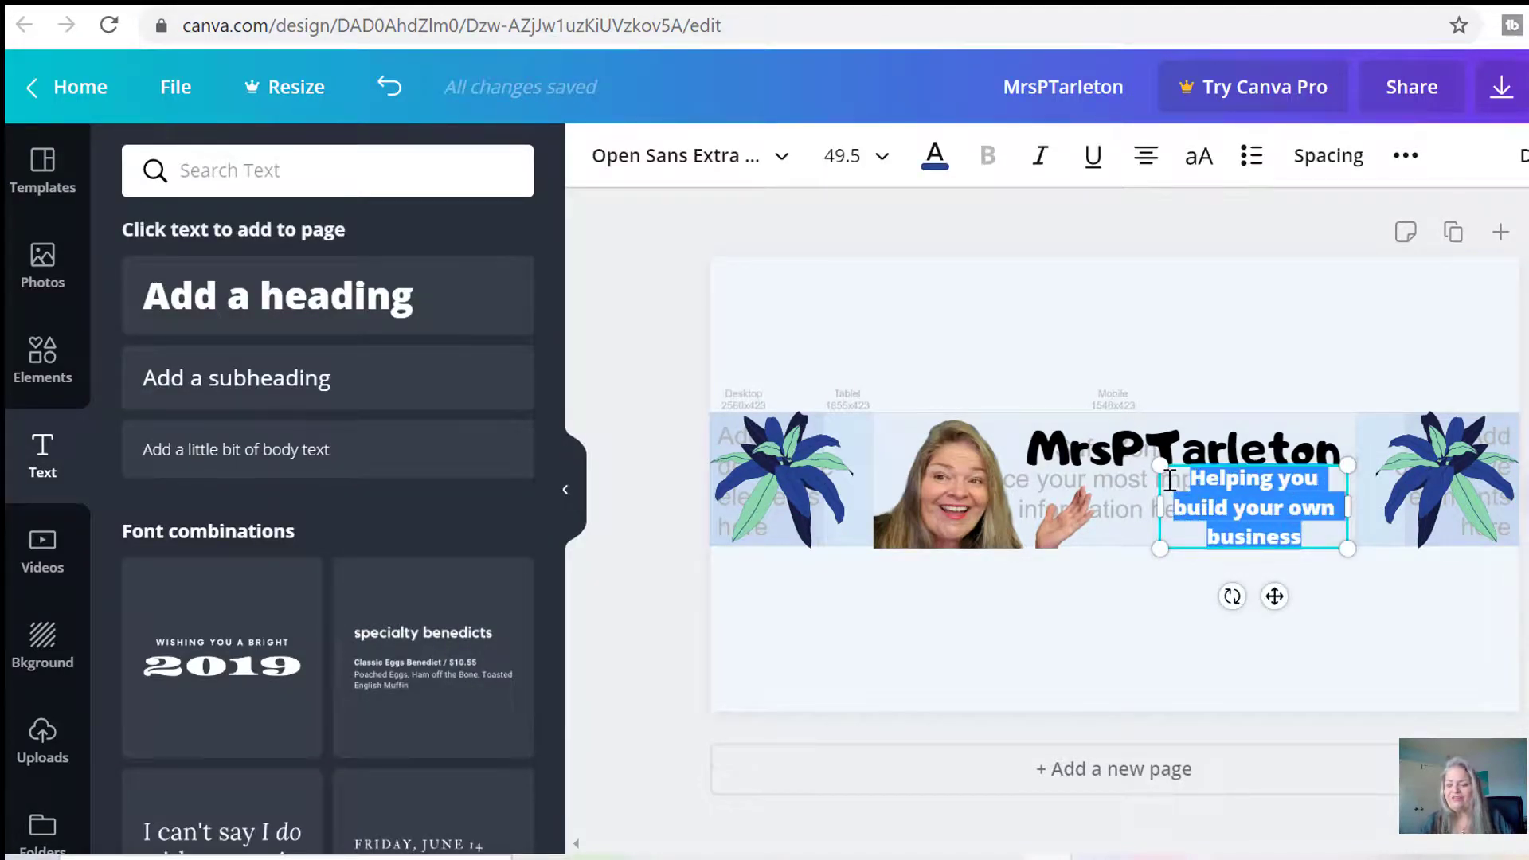
left_click(780, 155)
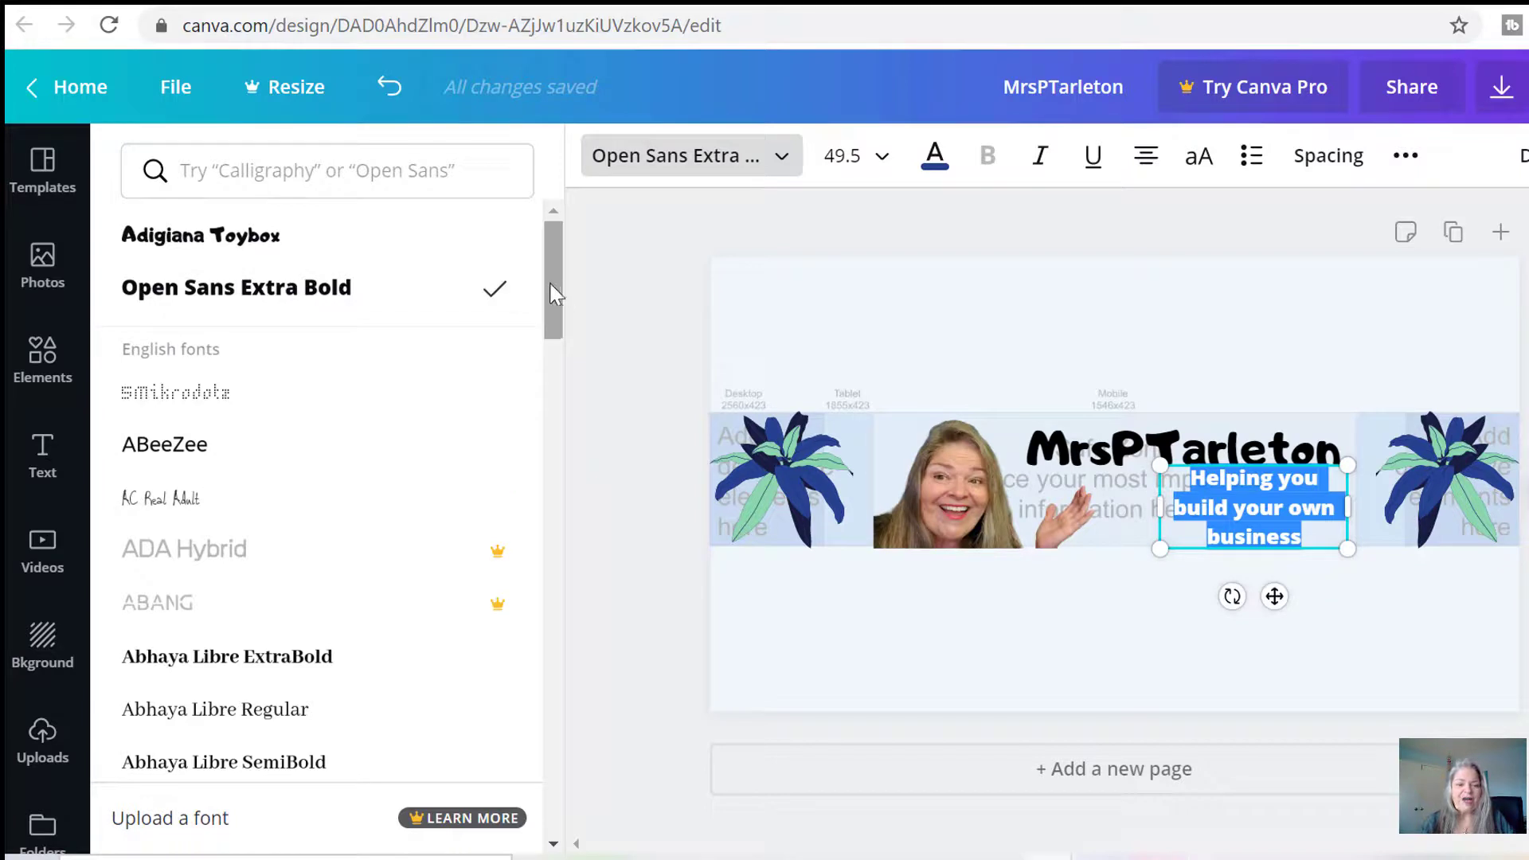
left_click_drag(551, 284, 549, 433)
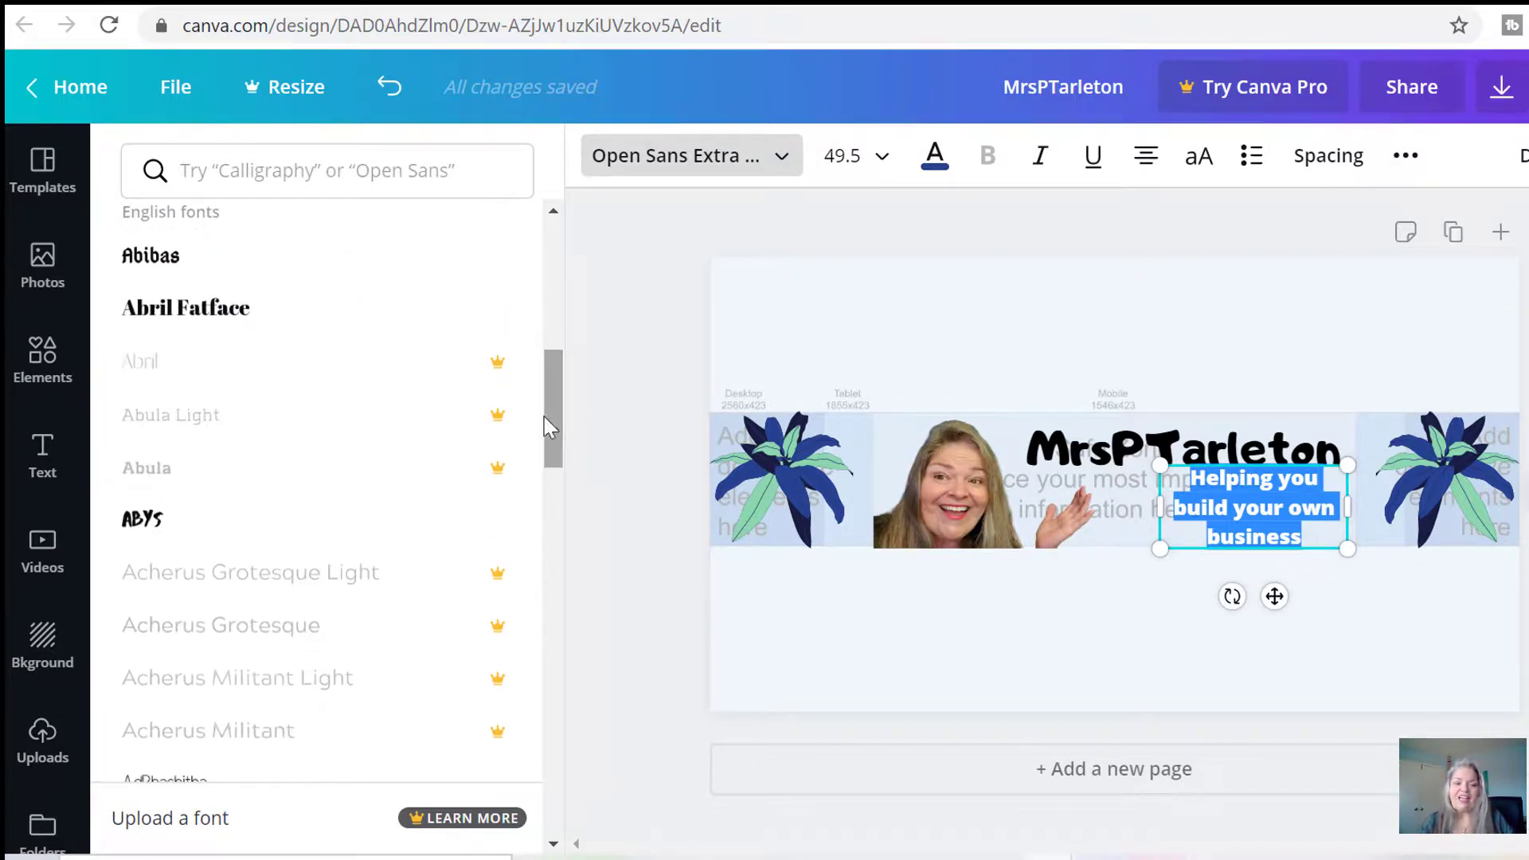
left_click(197, 530)
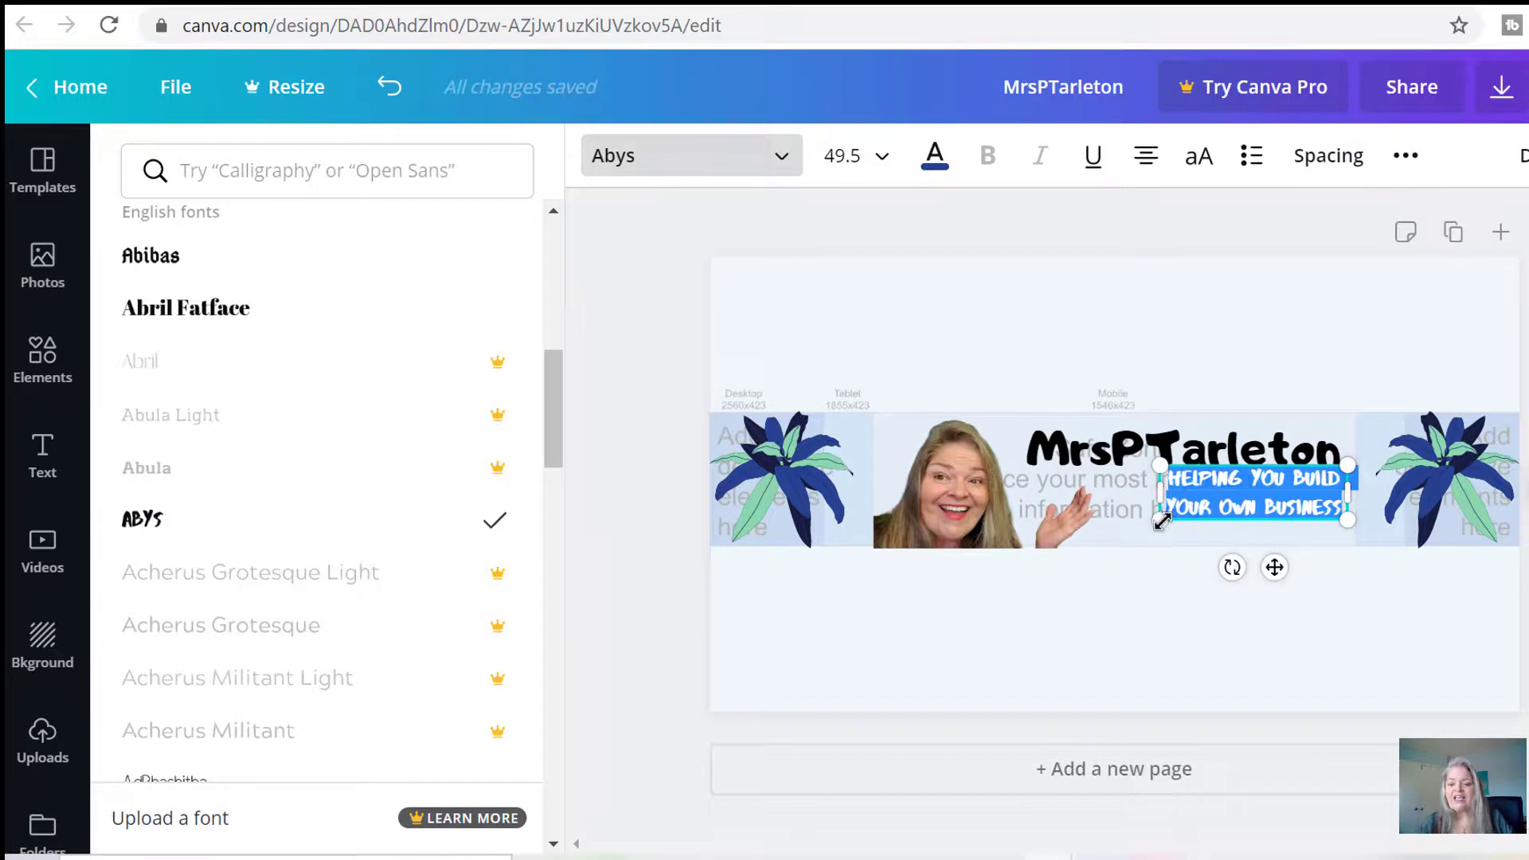
Enlarge the tagline to font size 66.5 and move it slightly down, clear of the channel name.
left_click_drag(1160, 523, 1099, 573)
left_click_drag(1201, 462, 1201, 472)
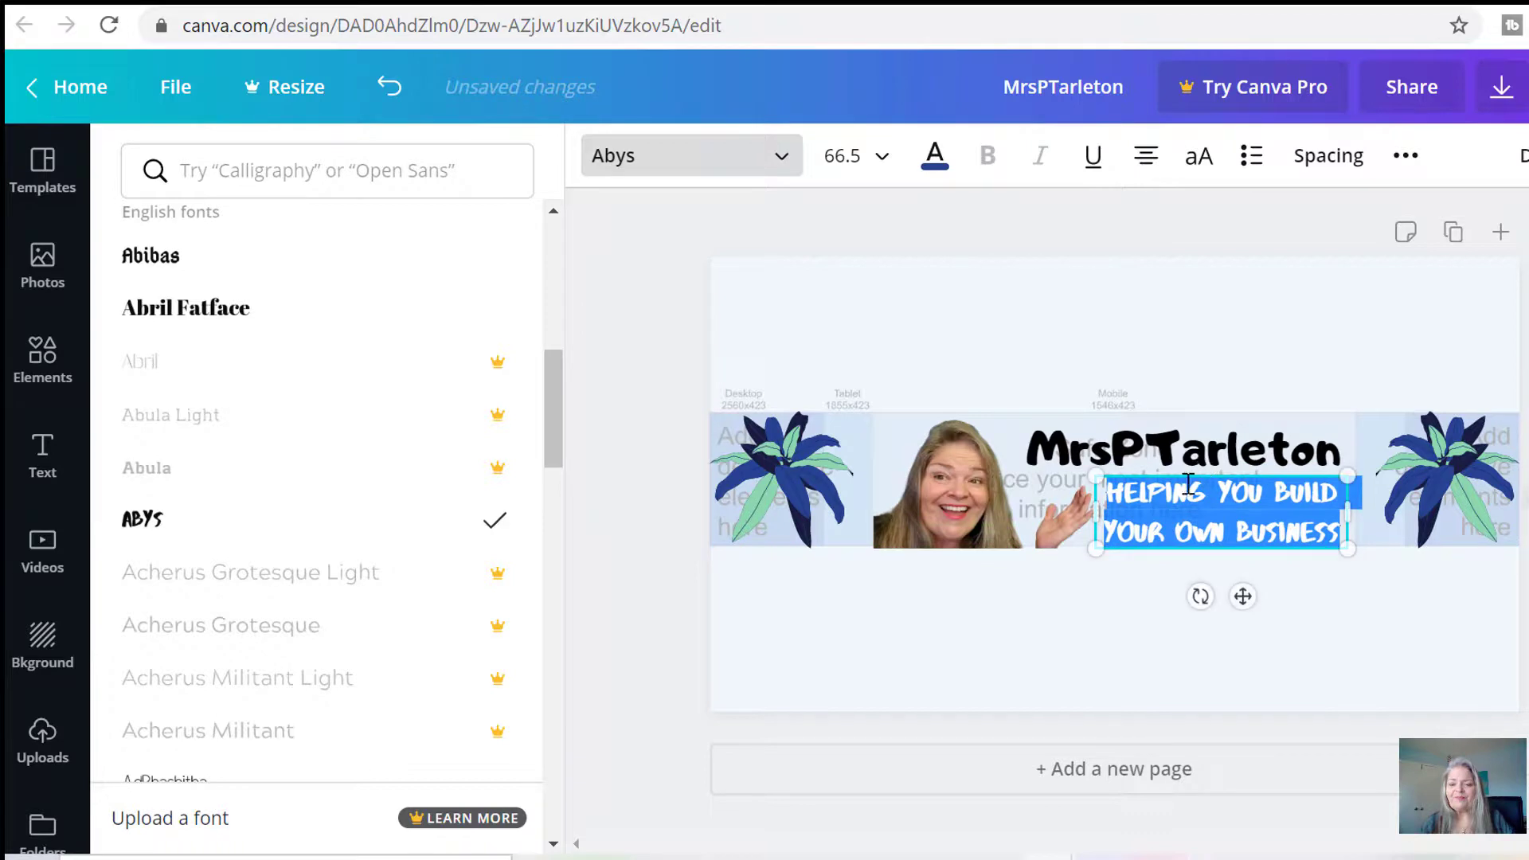
left_click(1148, 637)
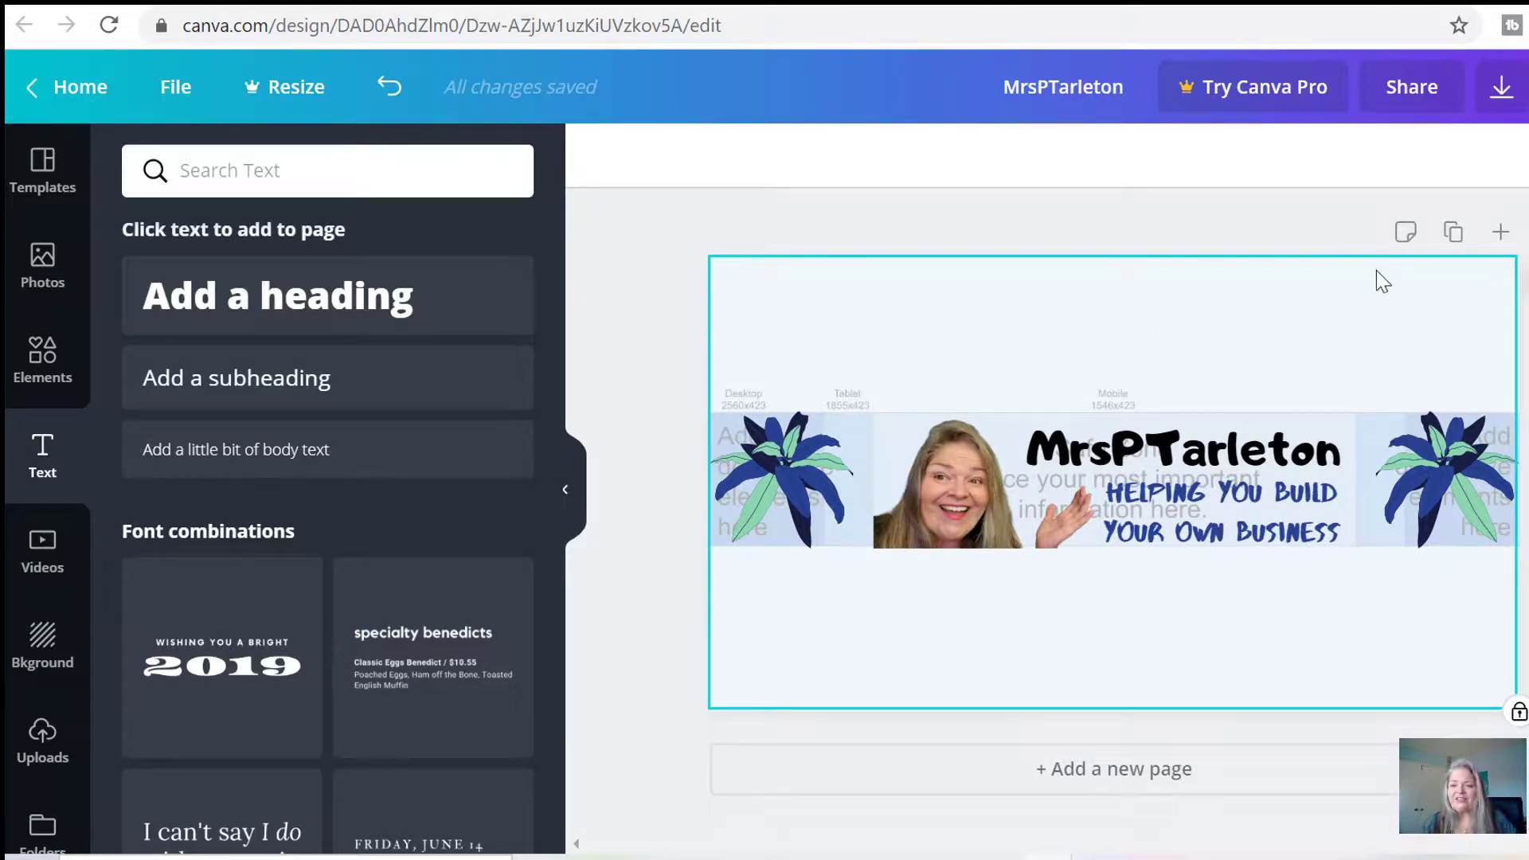
Unlock the safe-zone guide and delete it from the banner.
left_click(1519, 711)
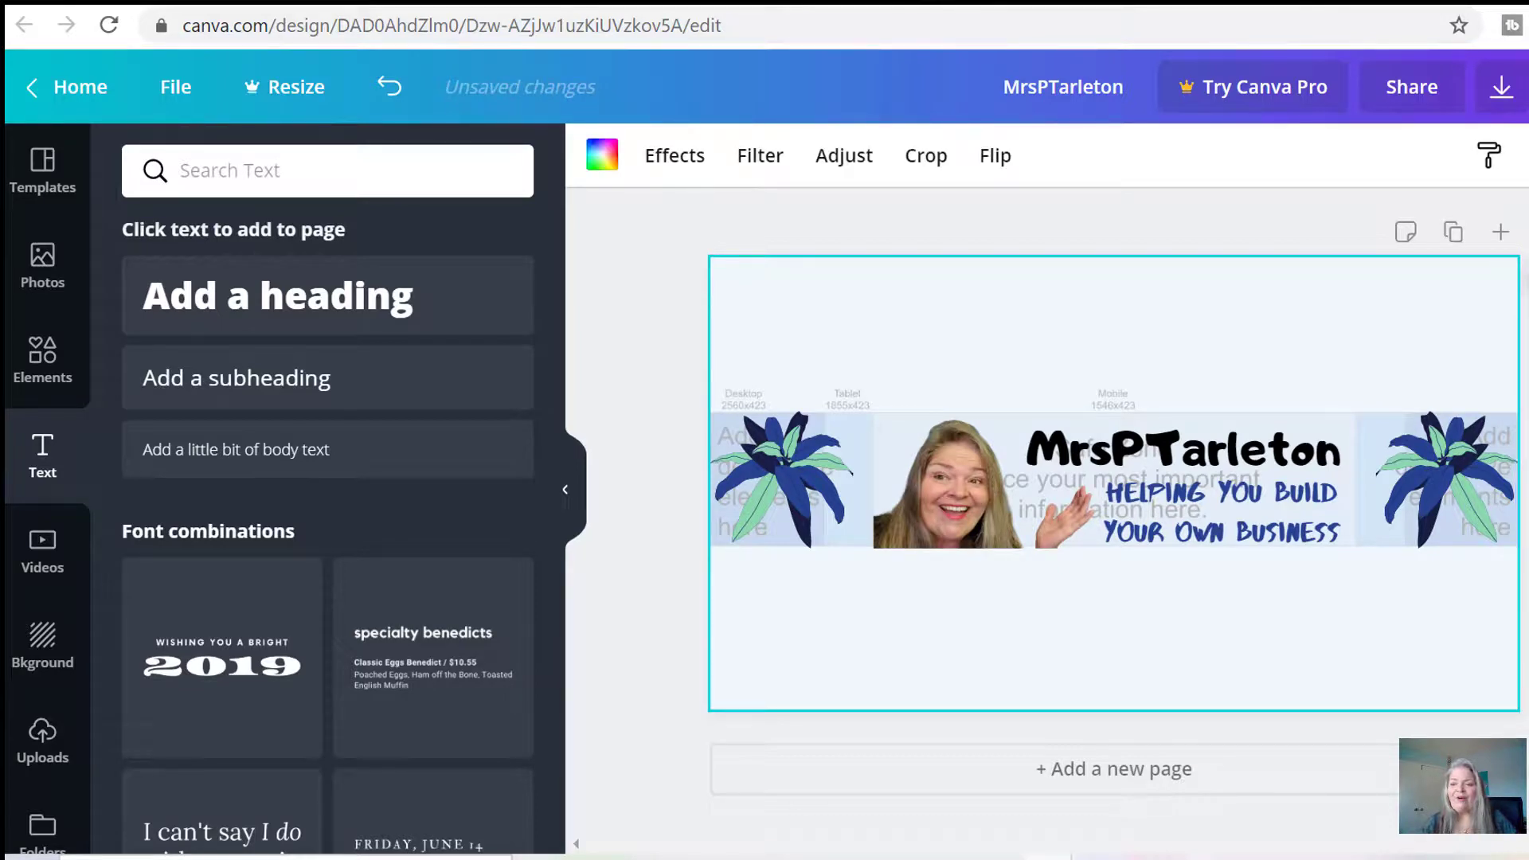
key("Delete")
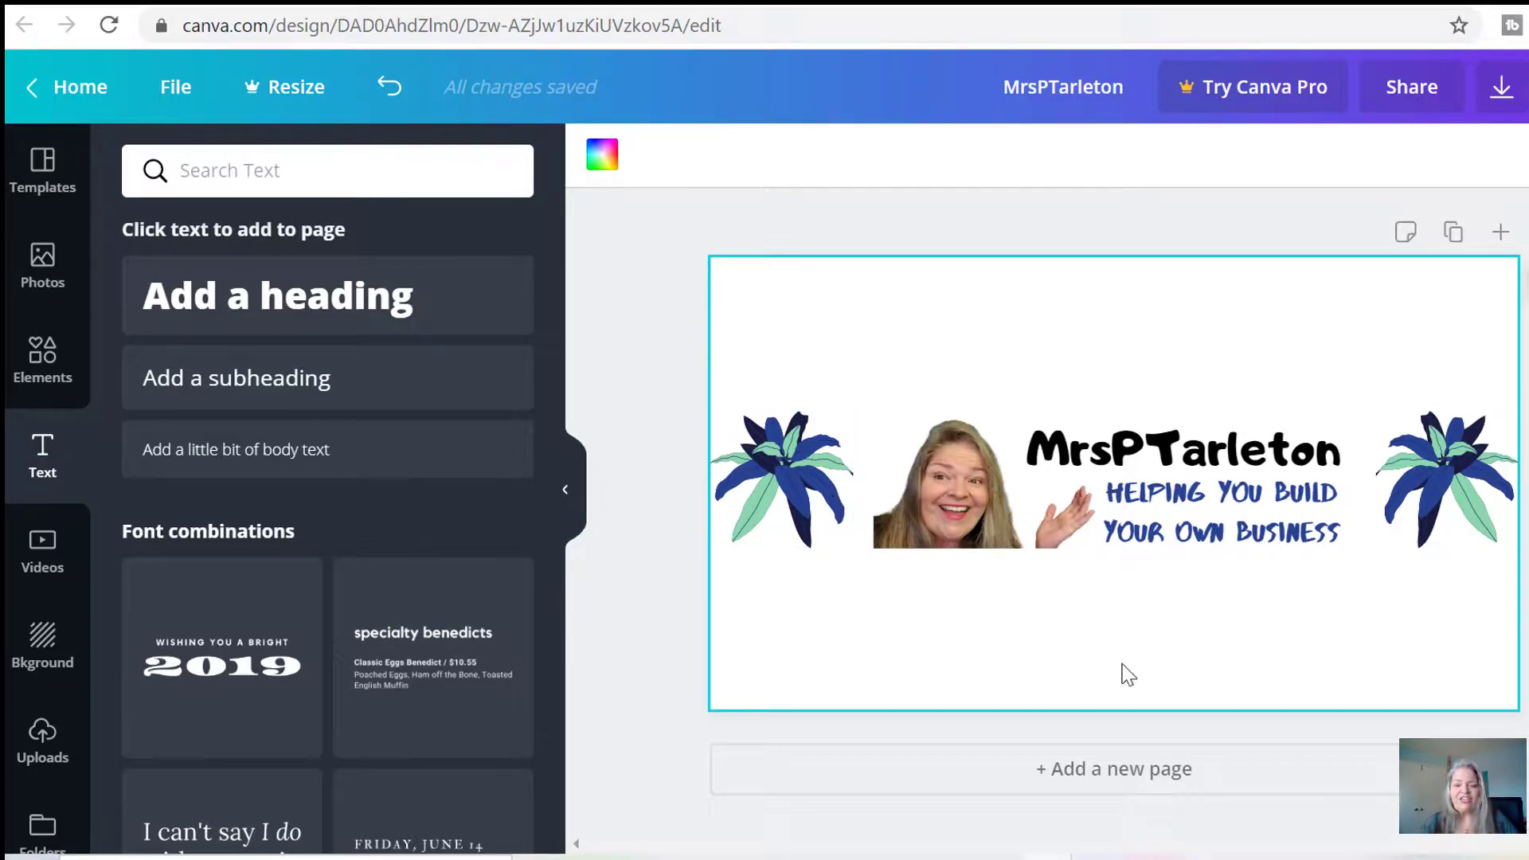
Try the document's green and white as page background and settle on the pale blue from Color Brand Palette 1.
left_click(603, 167)
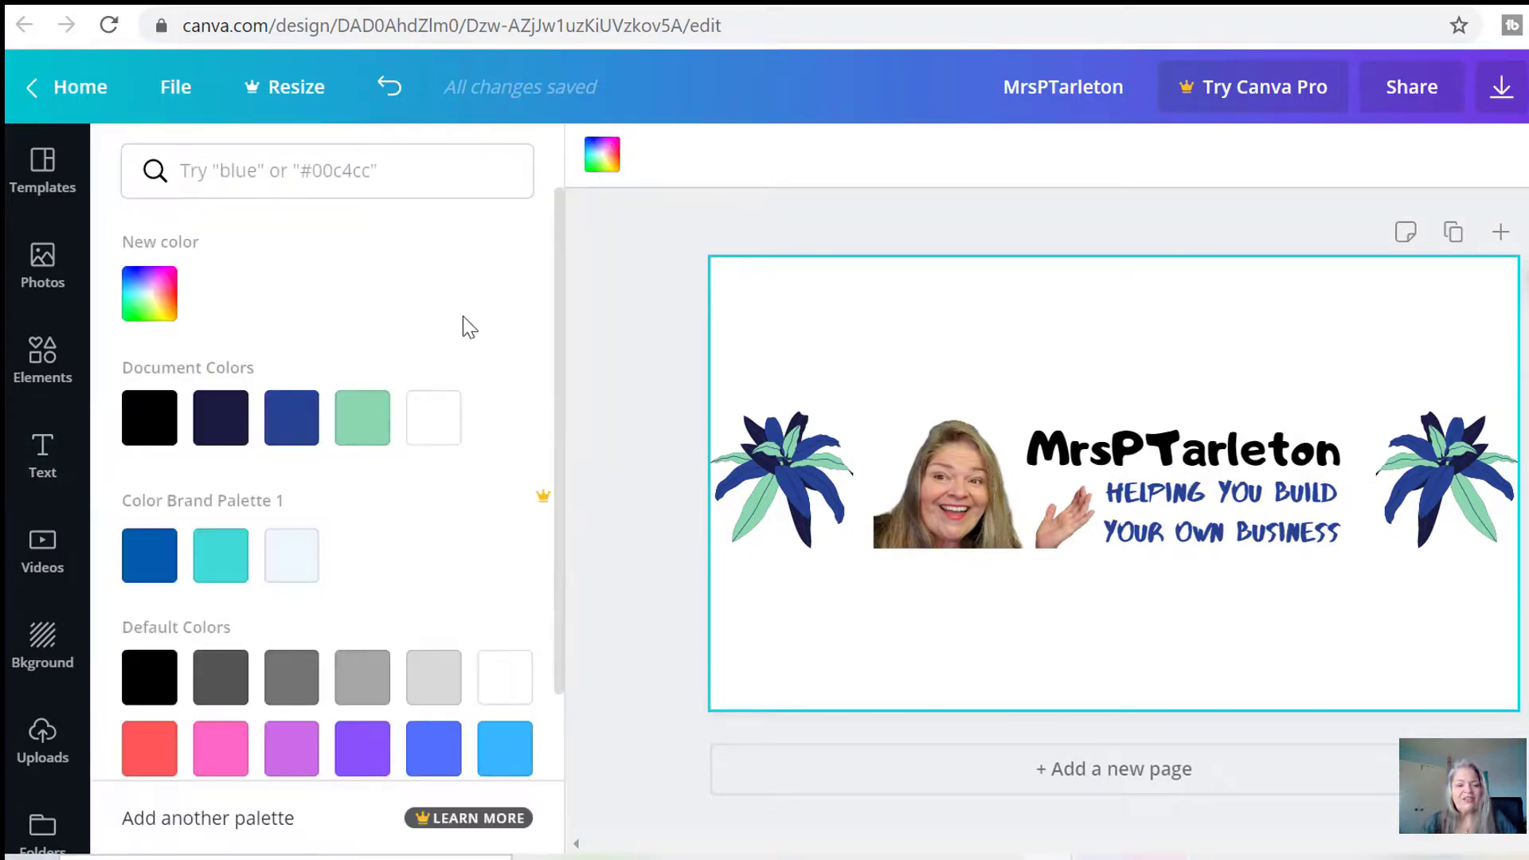
left_click(378, 429)
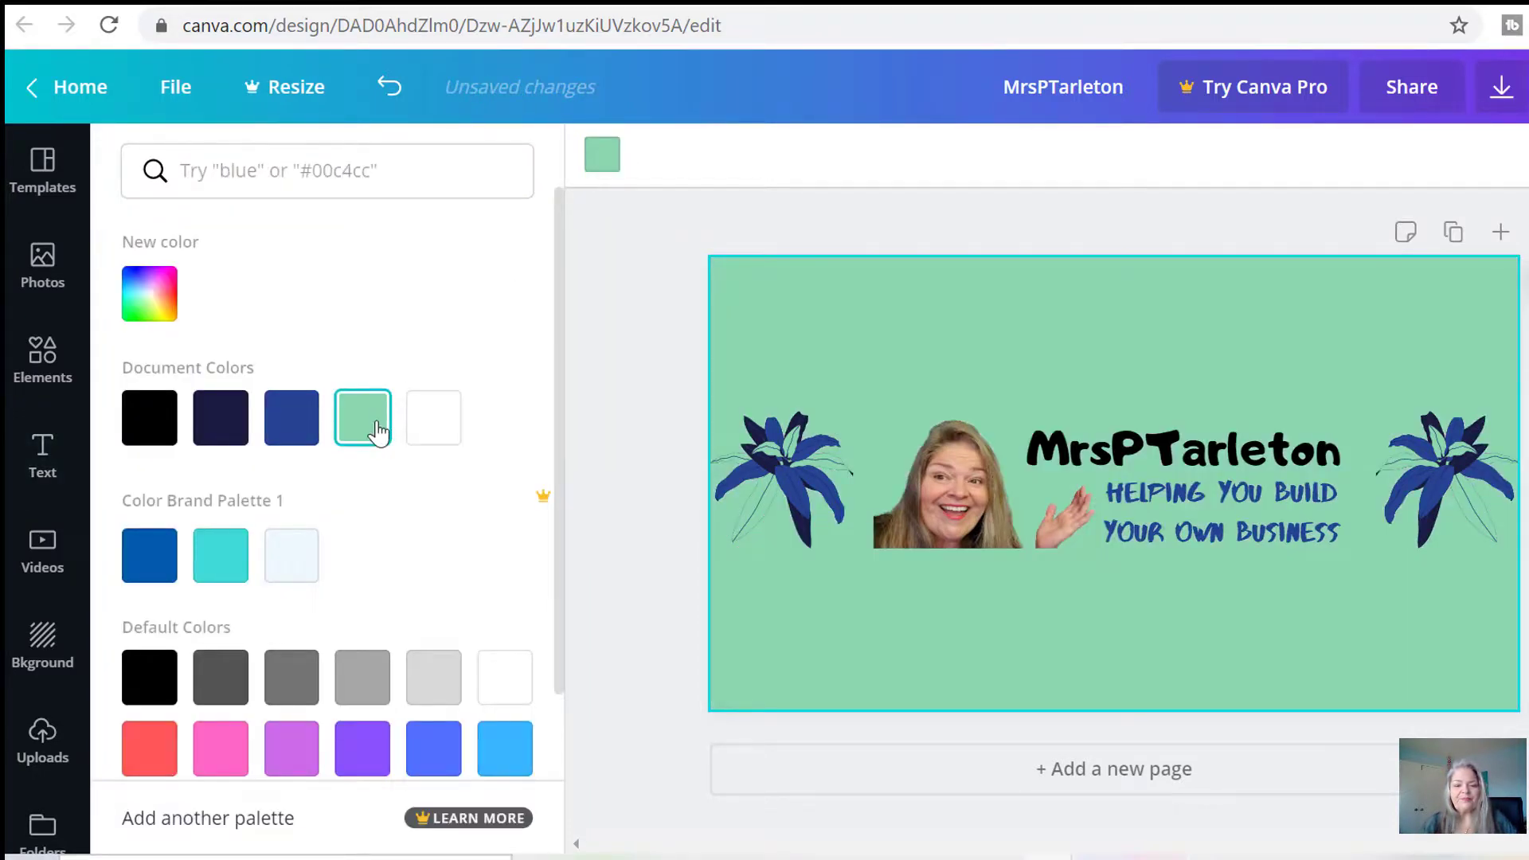
left_click(420, 422)
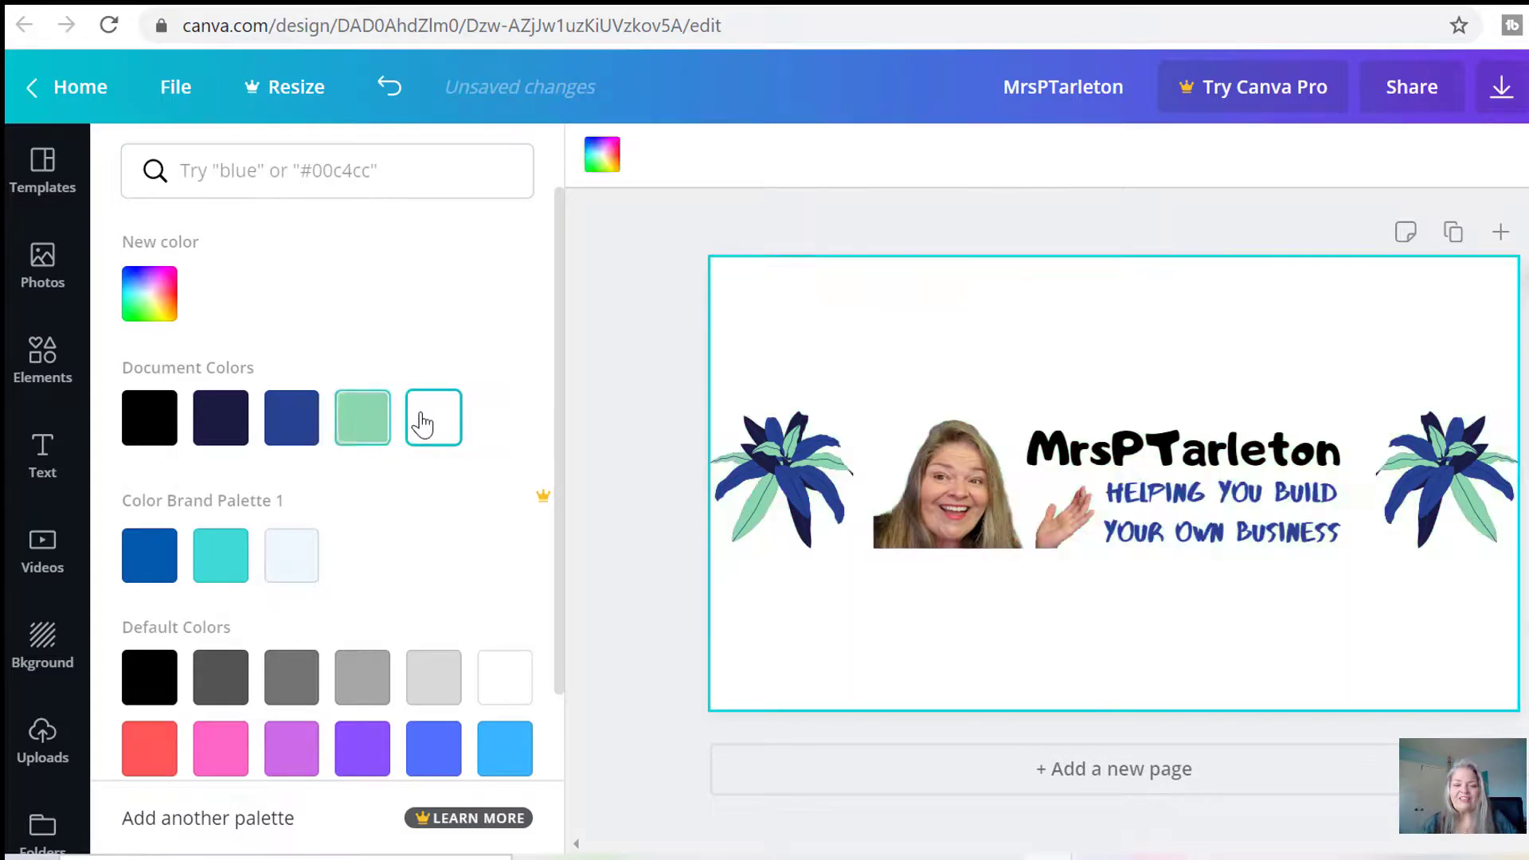
left_click(282, 571)
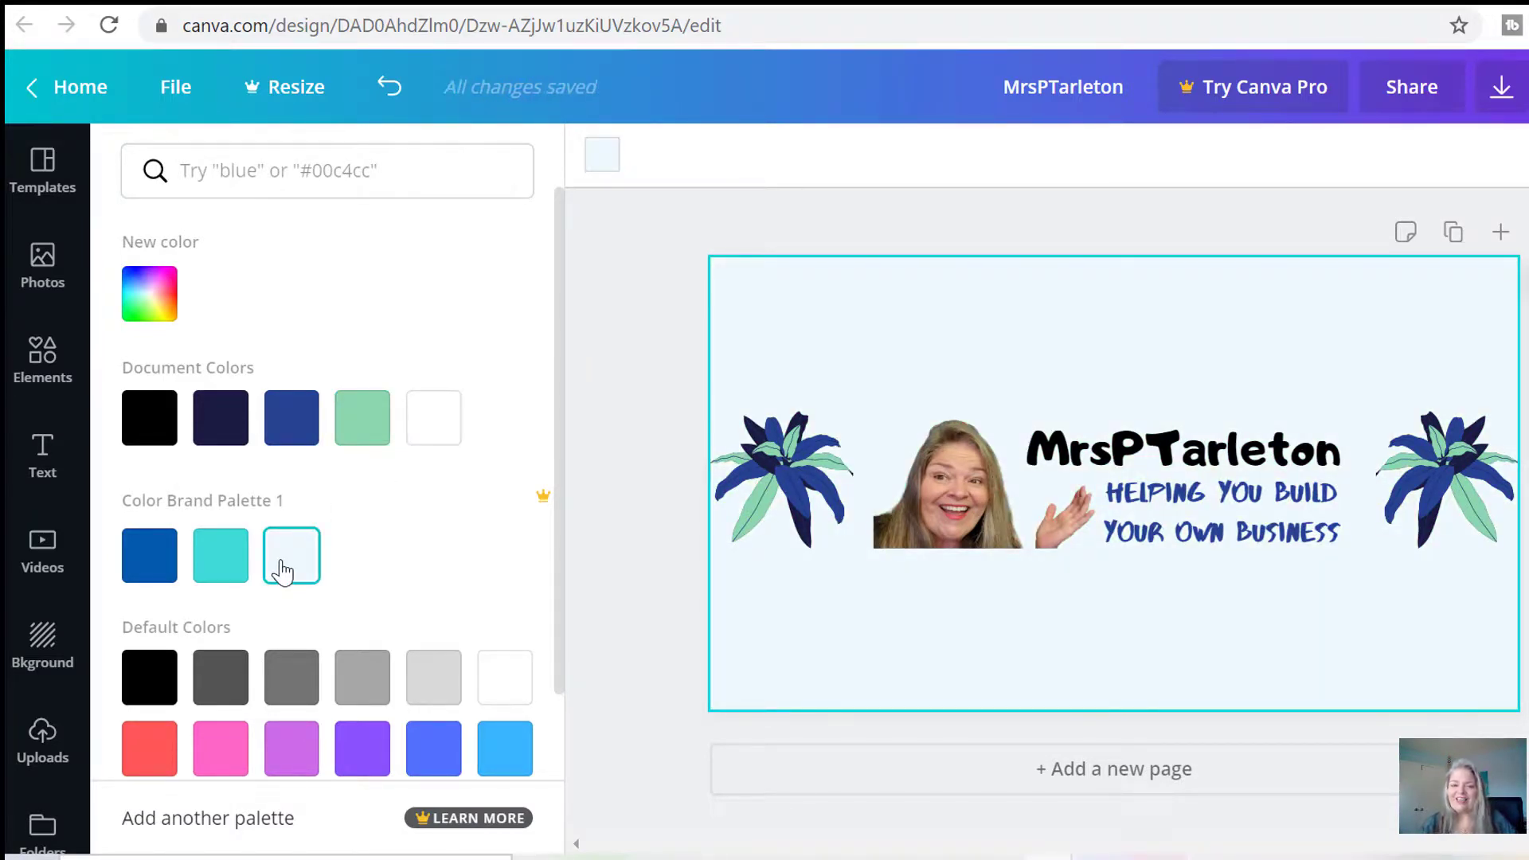
Download the finished banner as a PNG at 2560 x 1440 px.
left_click(1500, 89)
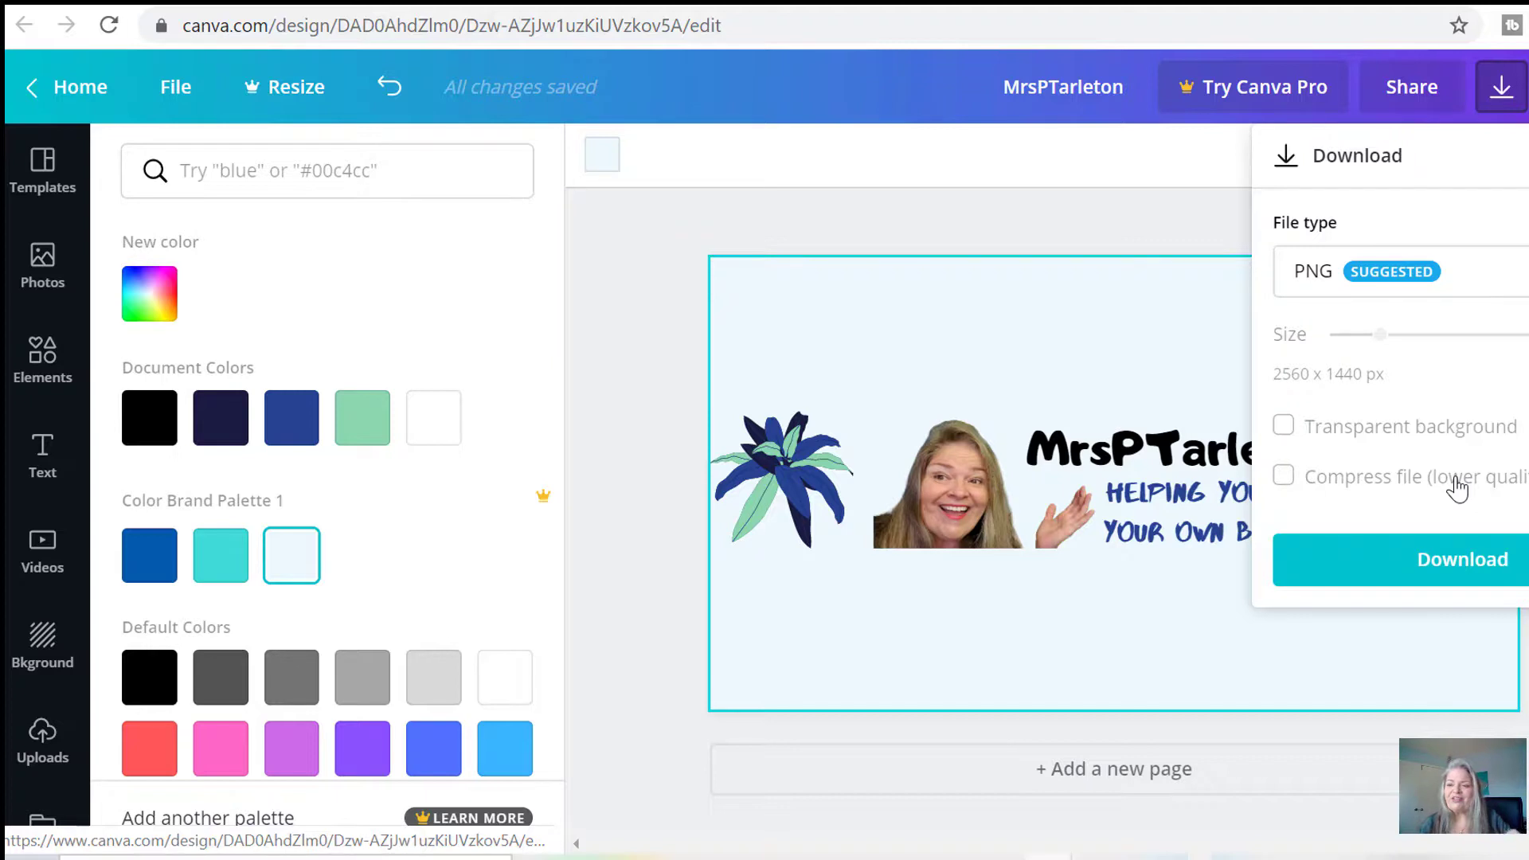
left_click(1449, 564)
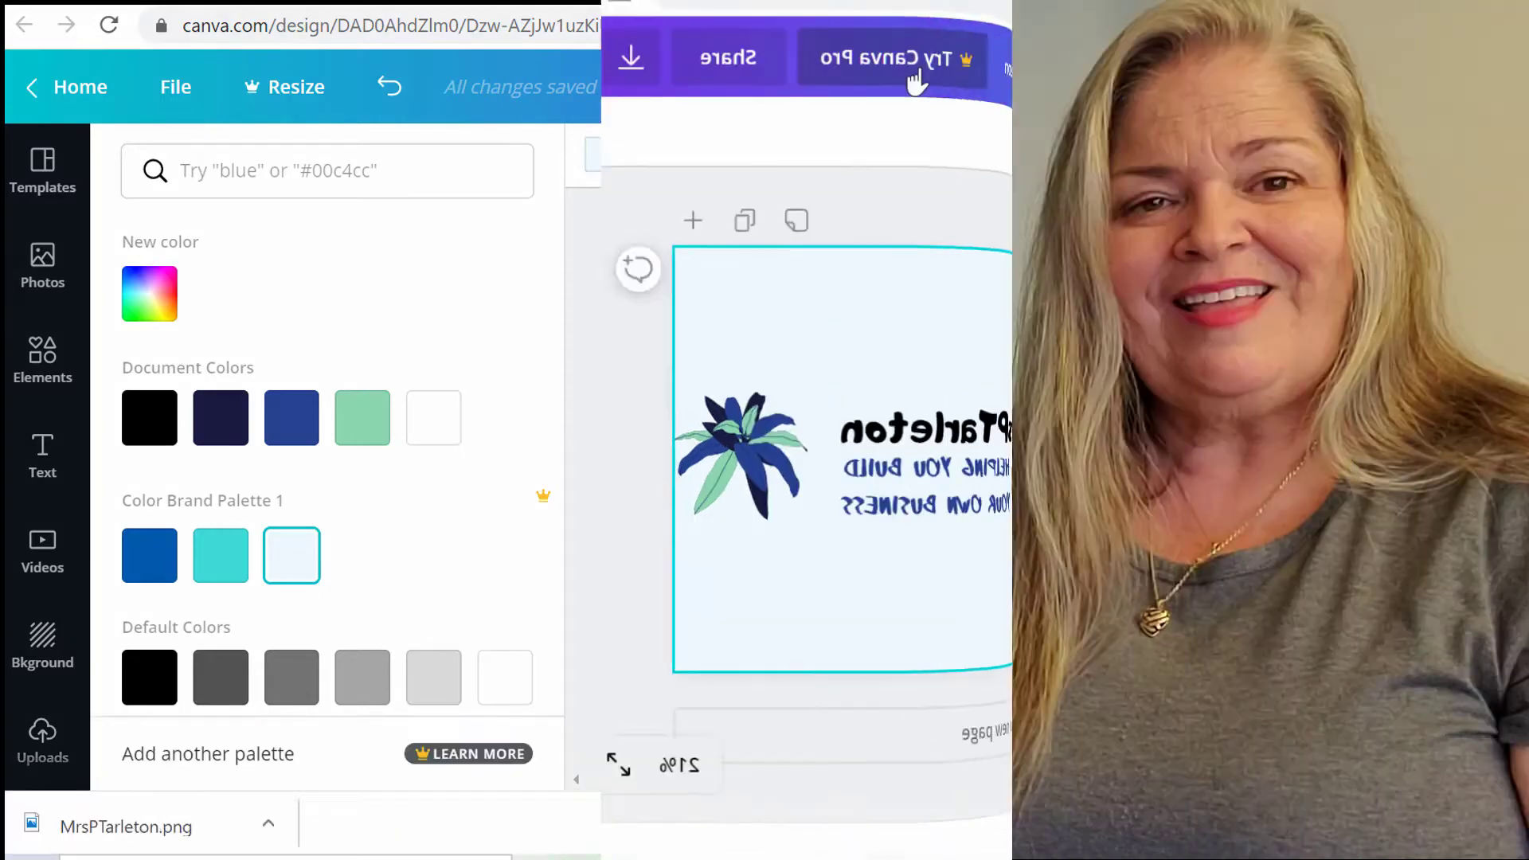